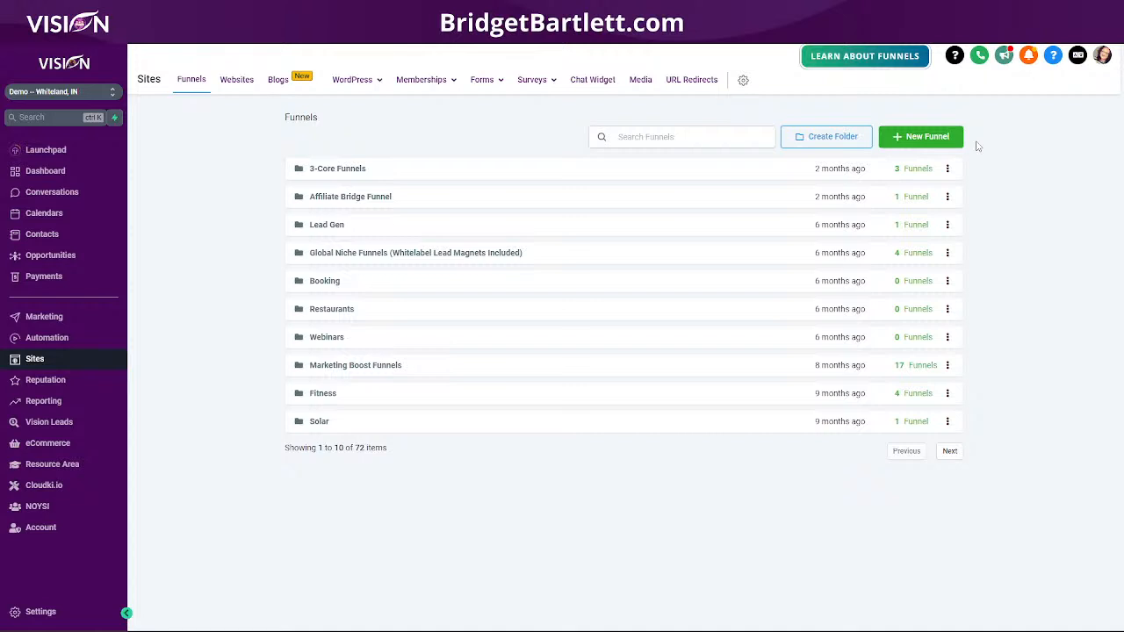
Start a new funnel from the template library, search for "webin" and select the Project Management Webinar template.
left_click(924, 139)
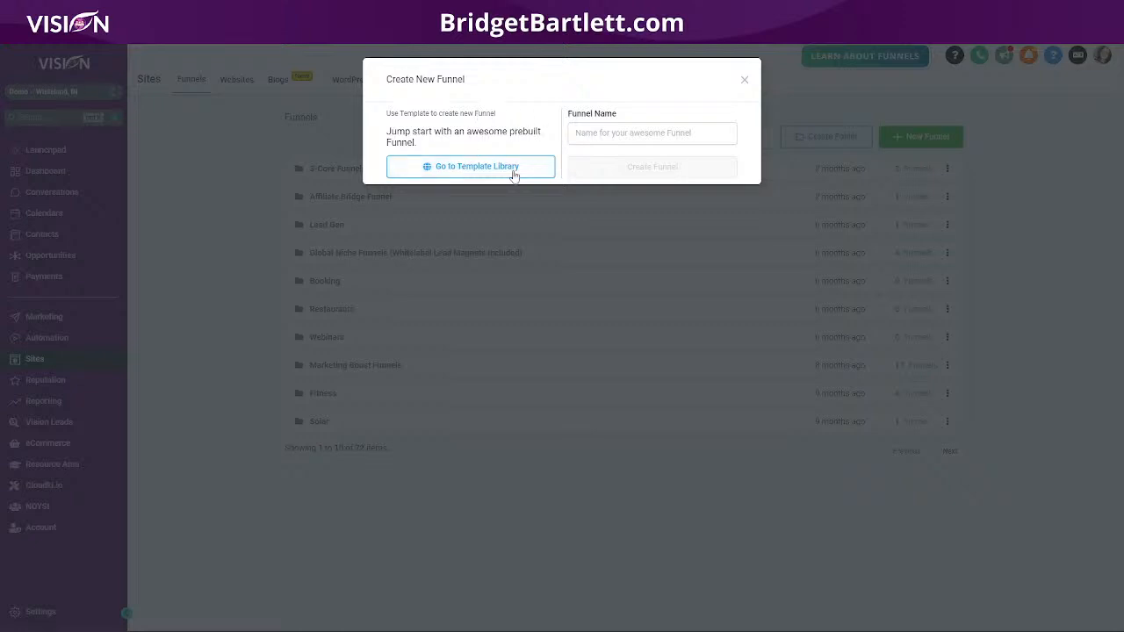
left_click(490, 167)
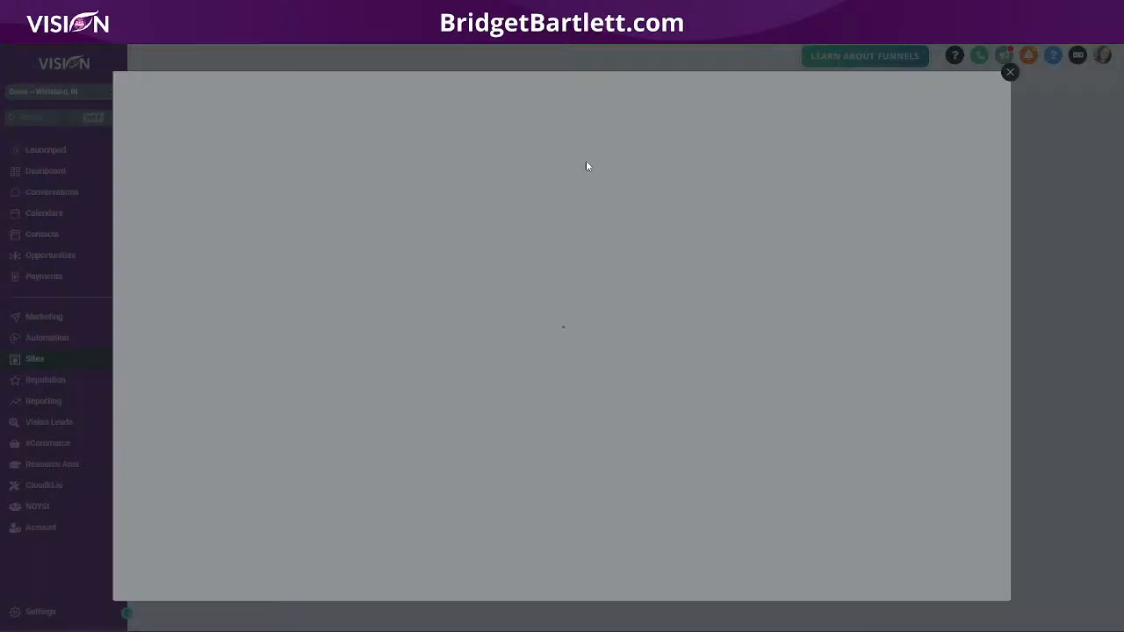
left_click(768, 150)
type("webin")
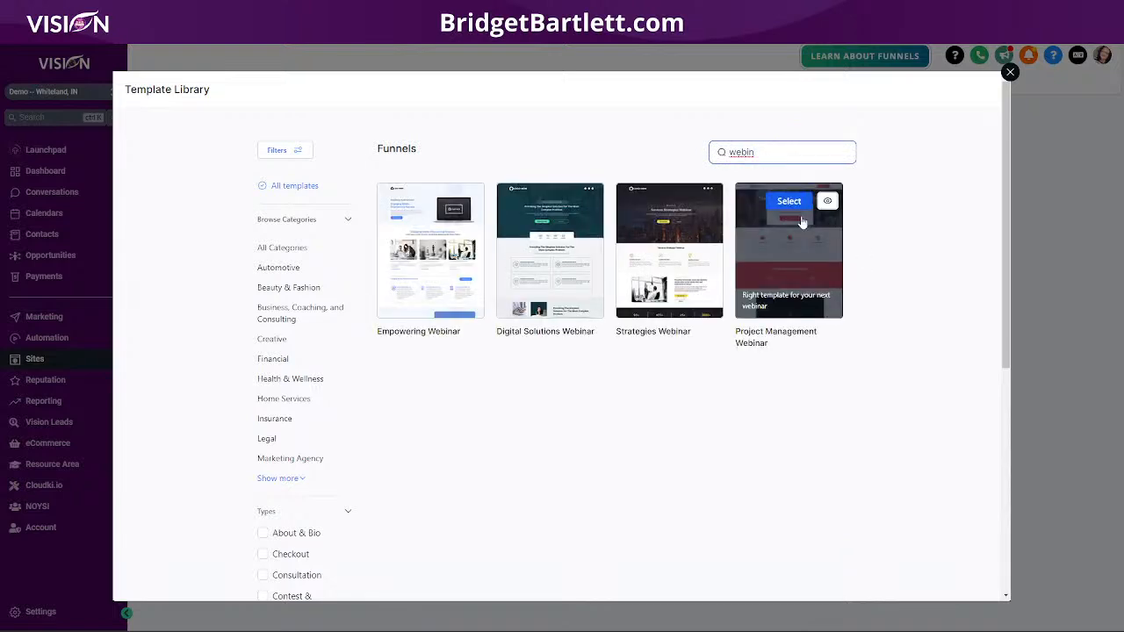
left_click(793, 204)
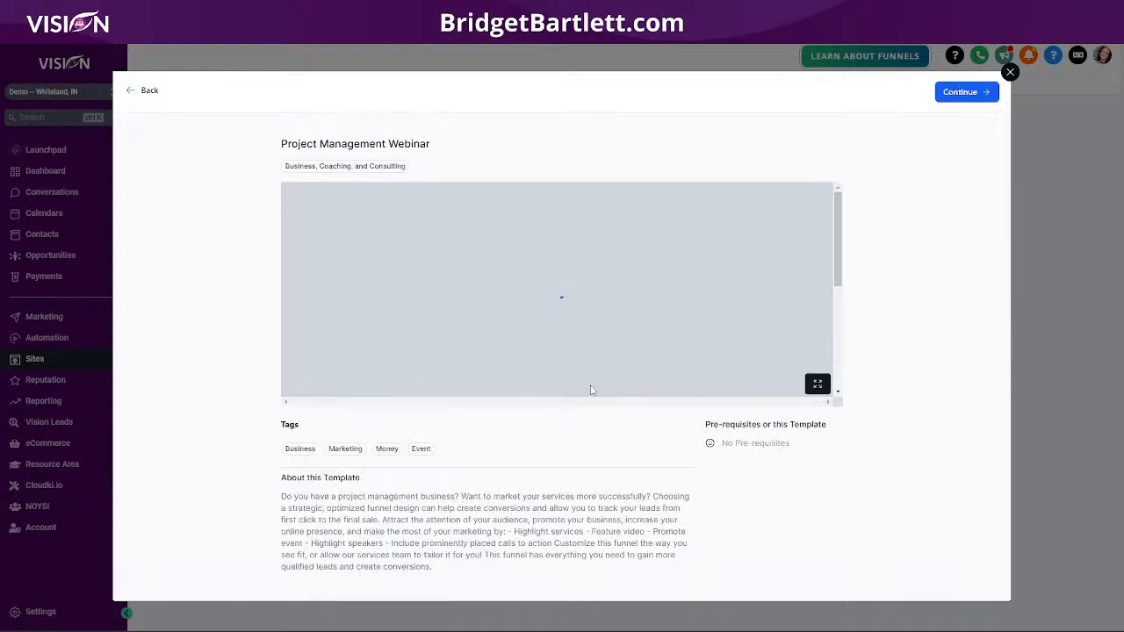
Preview the Project Management Webinar template, accept the image-rights agreement and get the template.
scroll(775, 367, "down", 1)
scroll(773, 365, "down", 5)
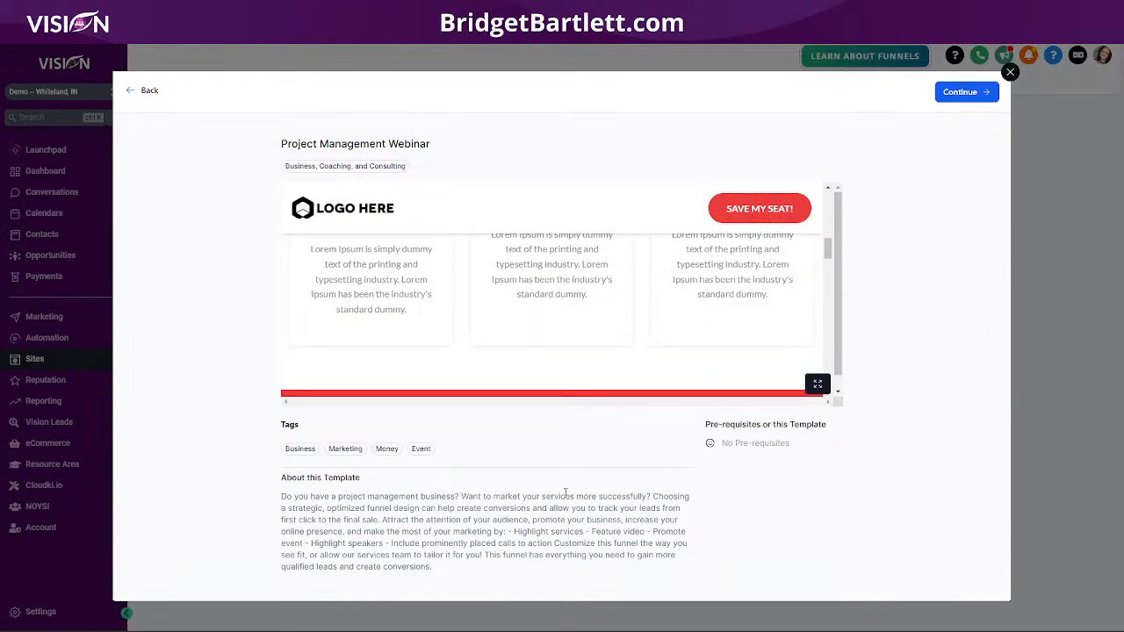
left_click(970, 93)
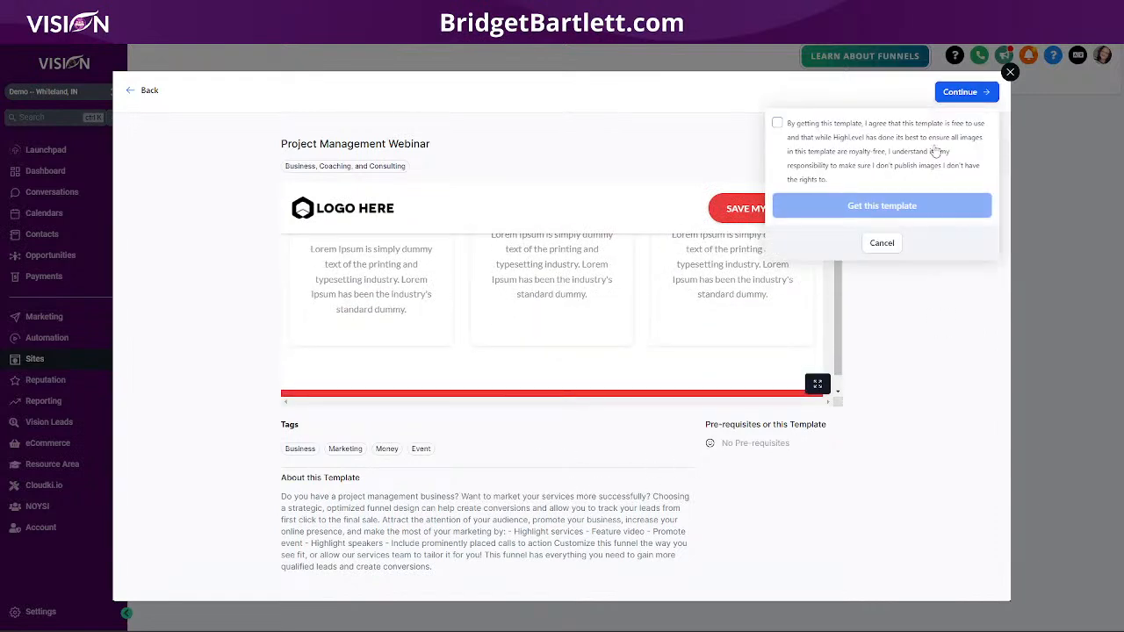
left_click(778, 123)
left_click(890, 205)
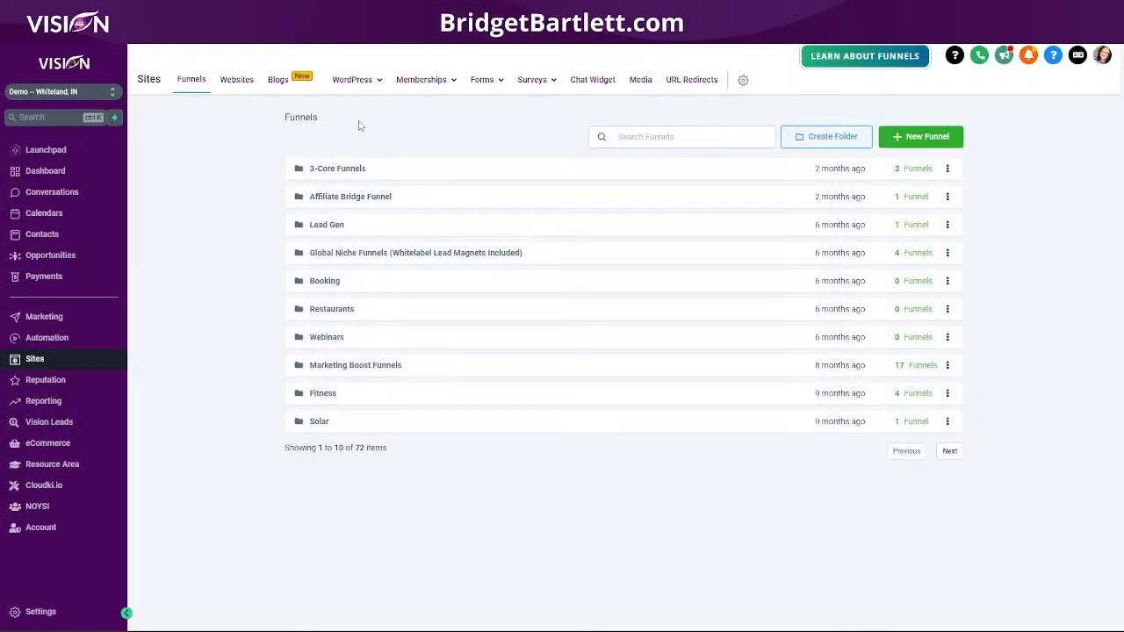
Search the funnels for "webin" and open the newly added Project Management Webinar funnel.
left_click(668, 138)
type("webin")
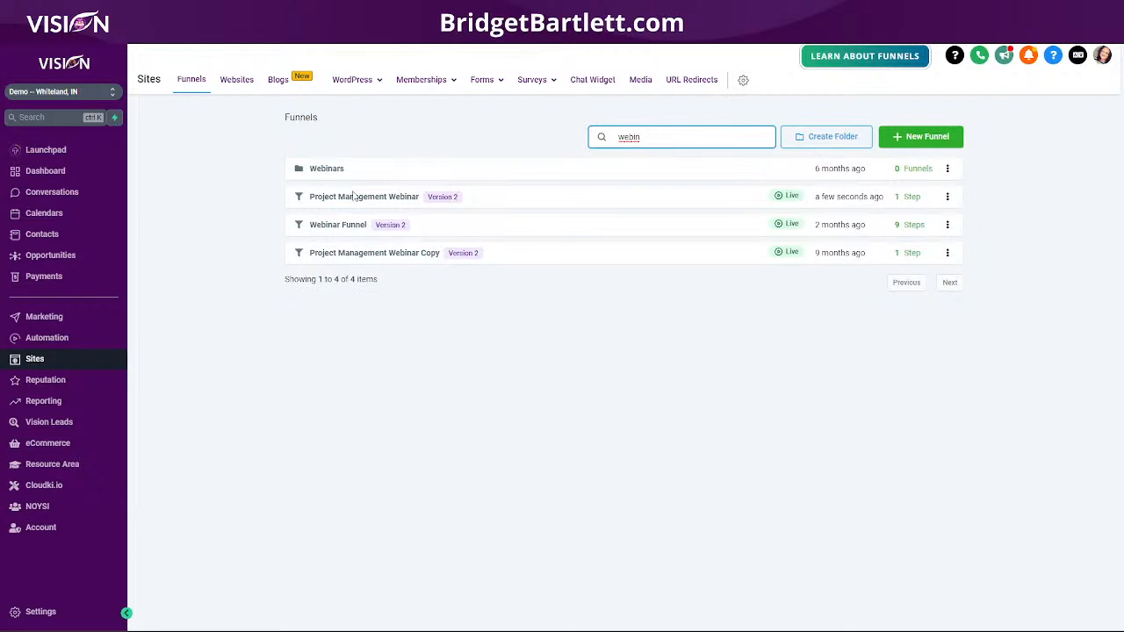
left_click(358, 199)
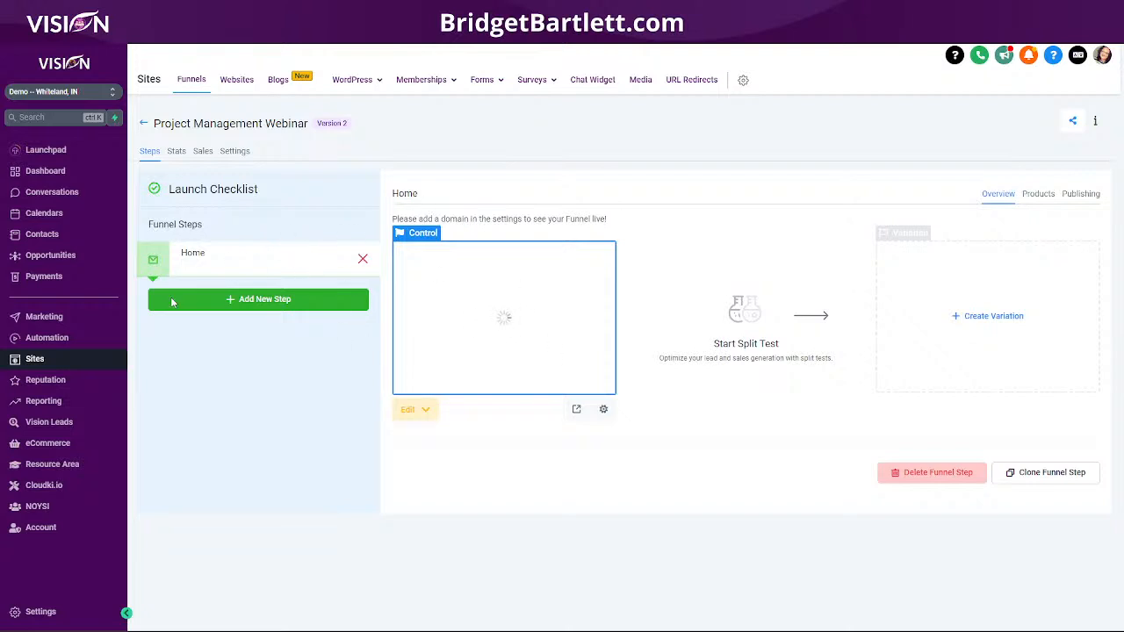
Add a funnel step named "Thank you" with the path /thankyou.
left_click(258, 300)
type("Thank you")
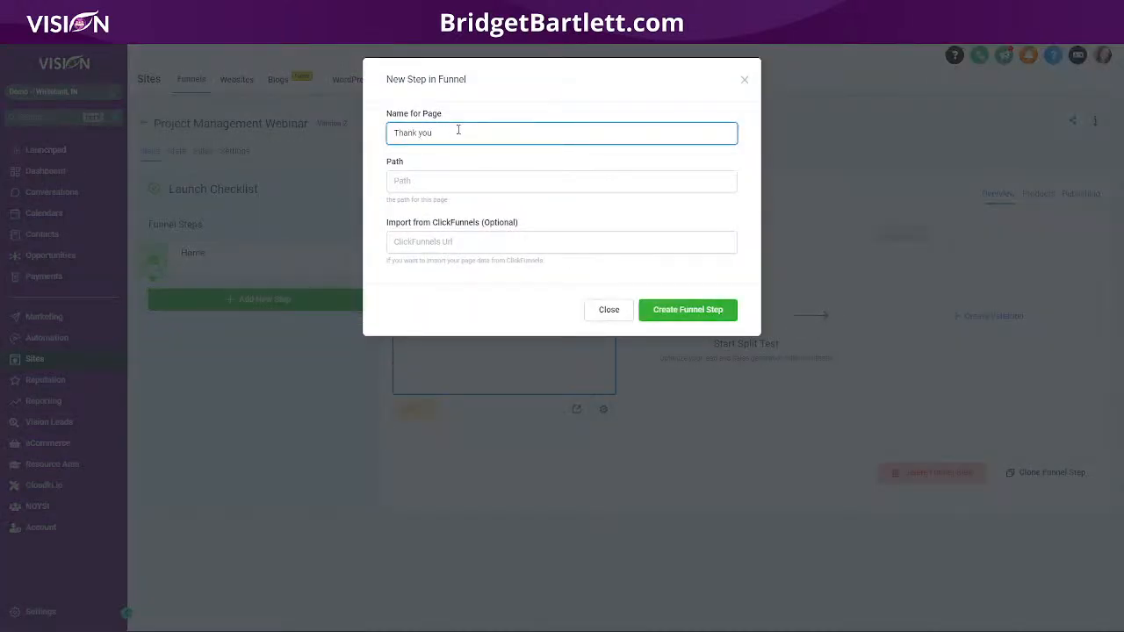
left_click(448, 187)
type("/tha")
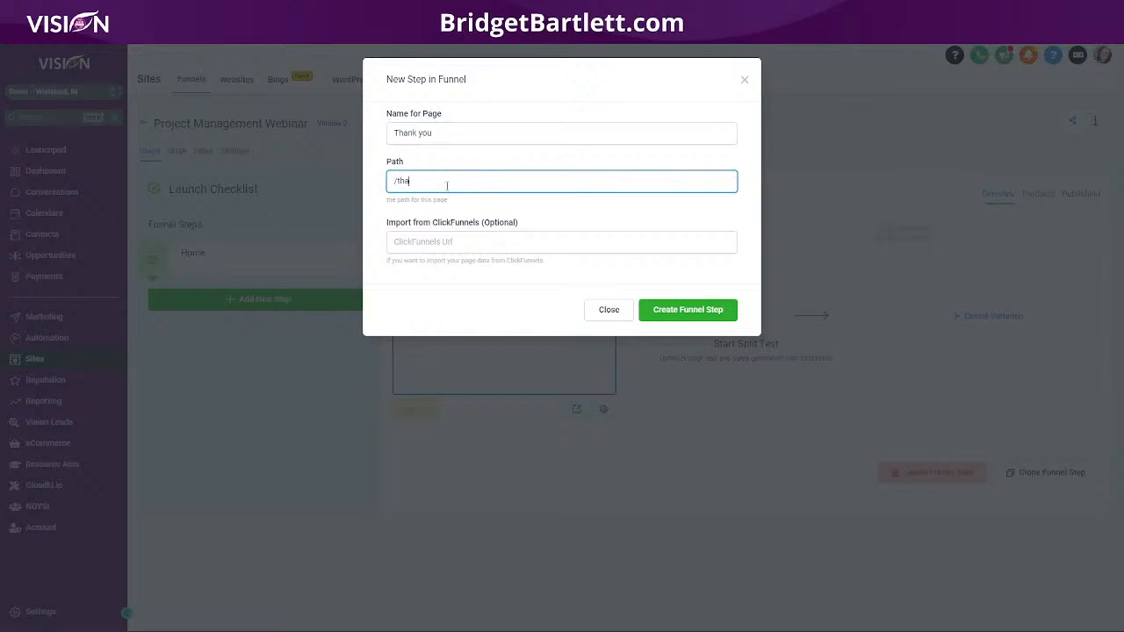
type("nkyou")
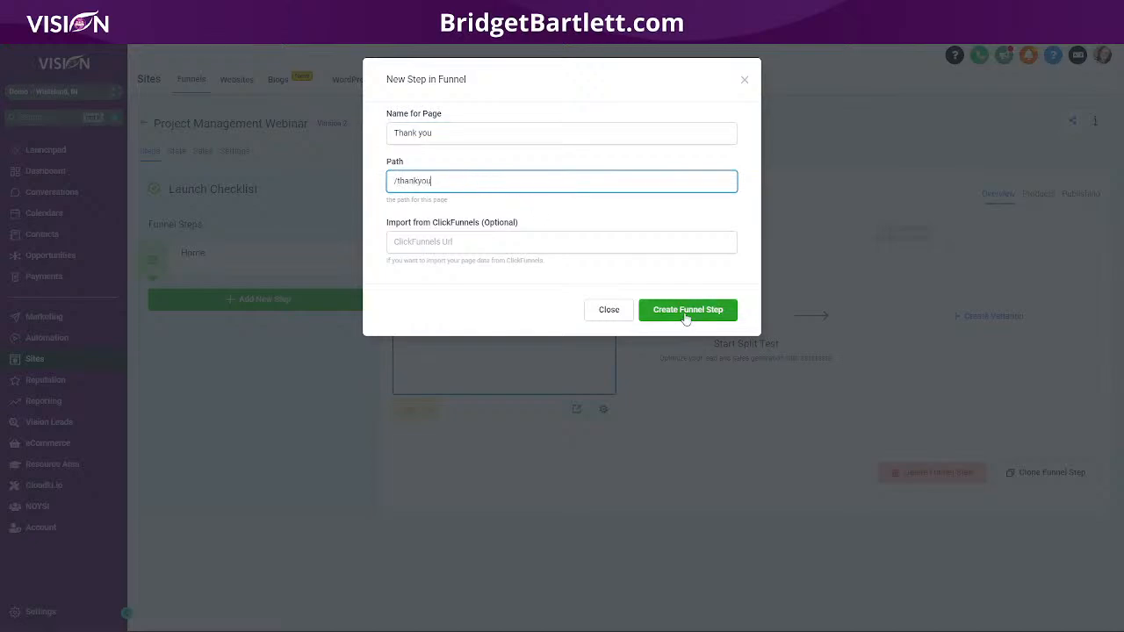
left_click(685, 312)
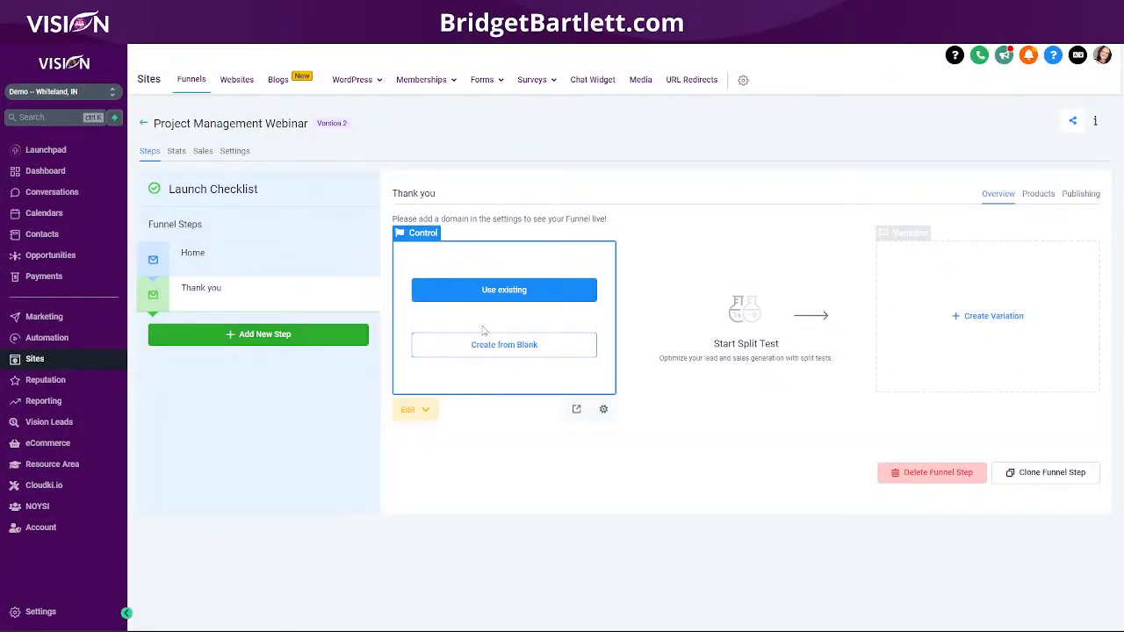
Create the Thank you page from blank and add a section with a one-column row containing a headline.
left_click(525, 345)
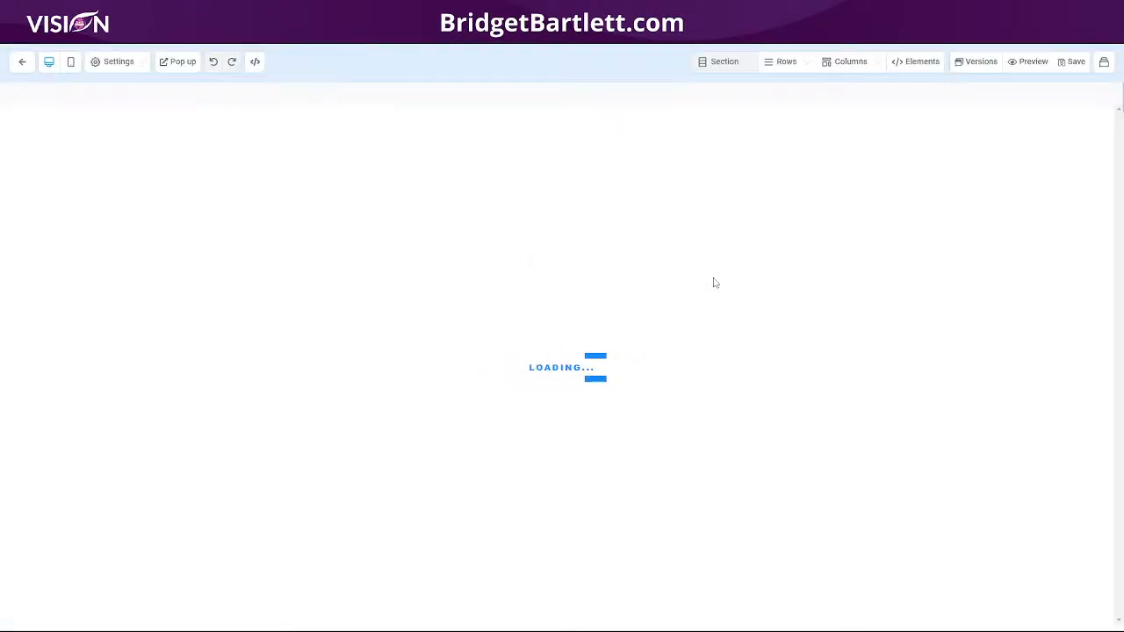
left_click_drag(914, 139, 629, 154)
left_click_drag(984, 166, 668, 145)
left_click(670, 161)
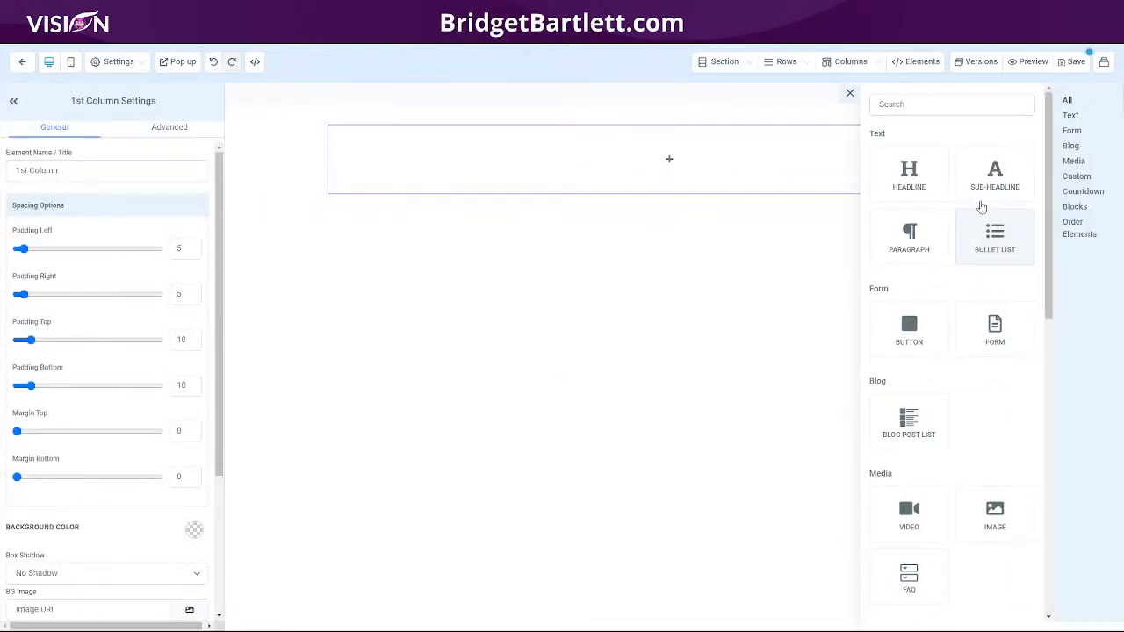
left_click_drag(916, 184, 631, 159)
Replace the headline text with "Thank you for registering.".
left_click(522, 143)
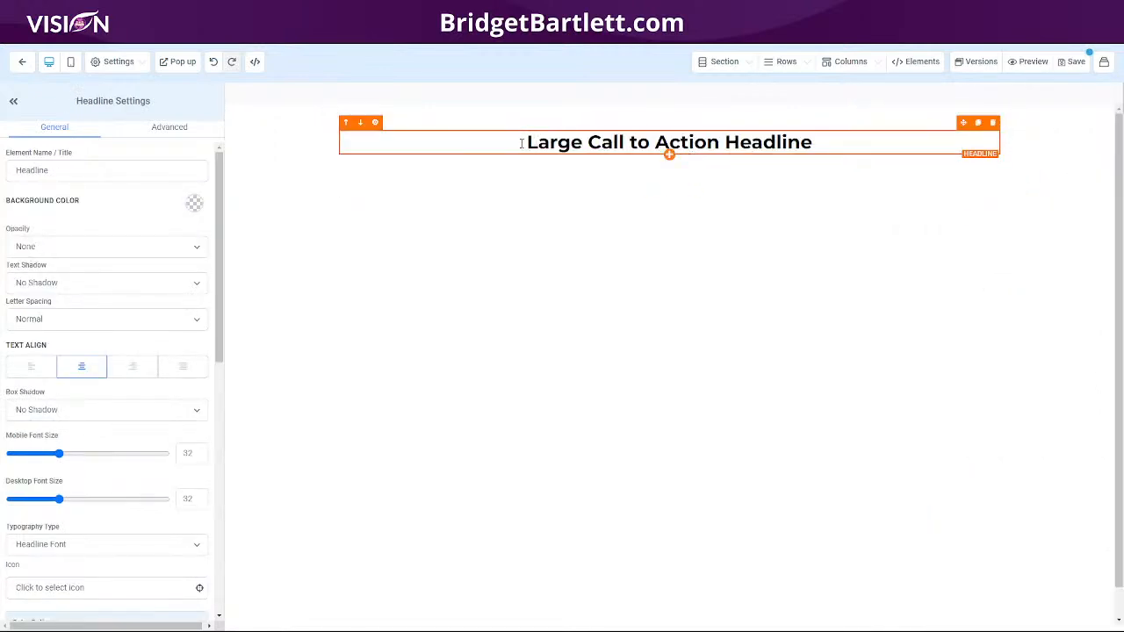
left_click_drag(522, 143, 878, 155)
type("Than")
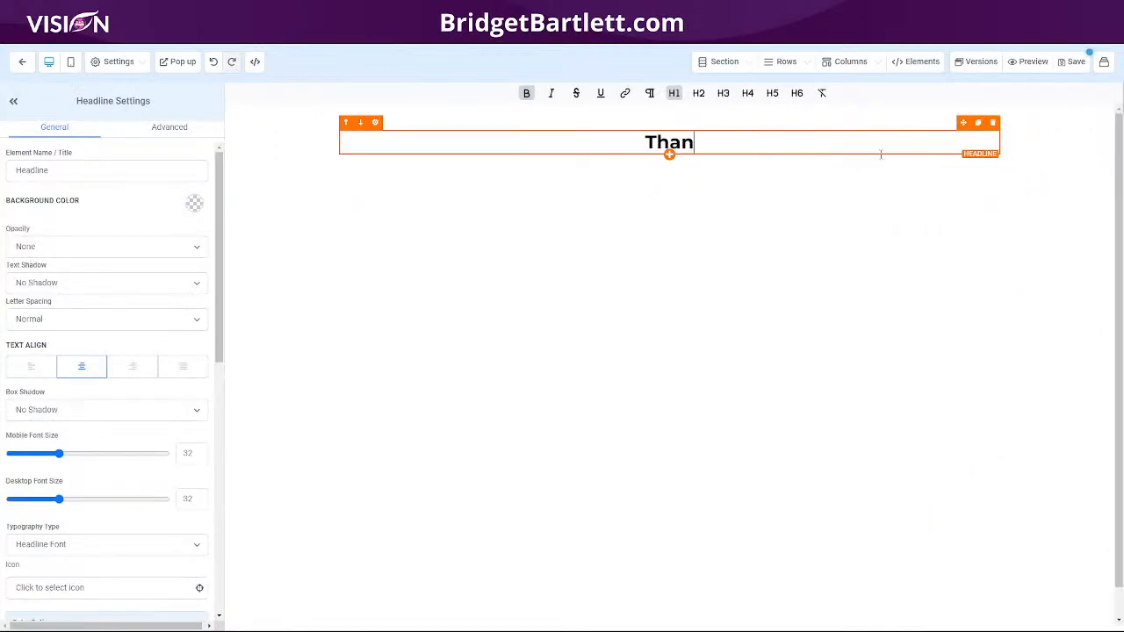
type("k you for re")
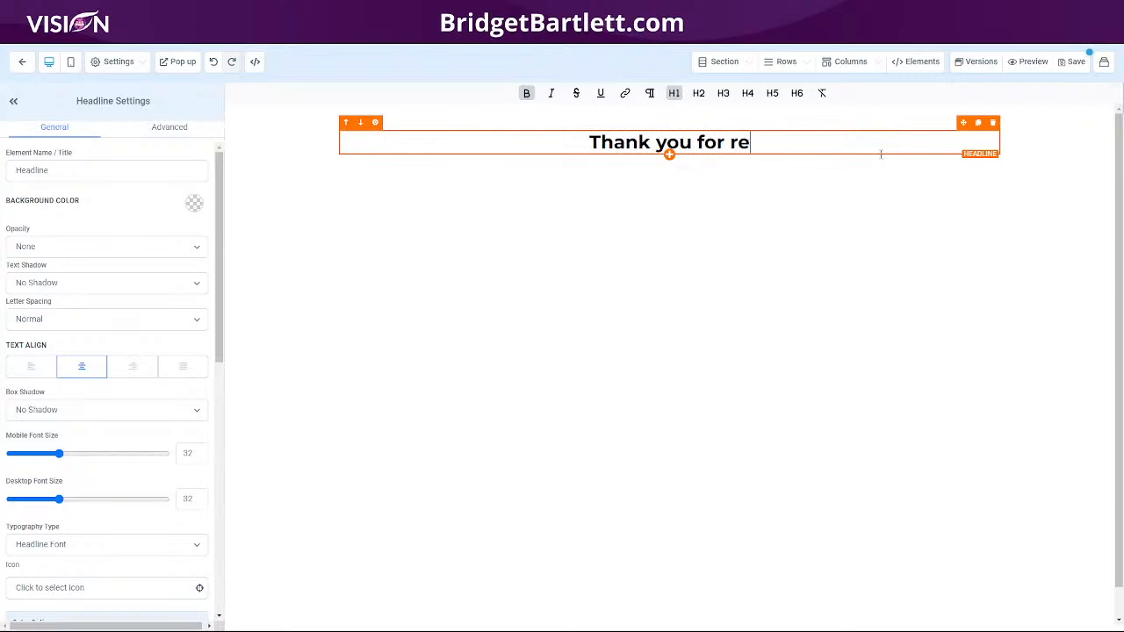
type("gistering")
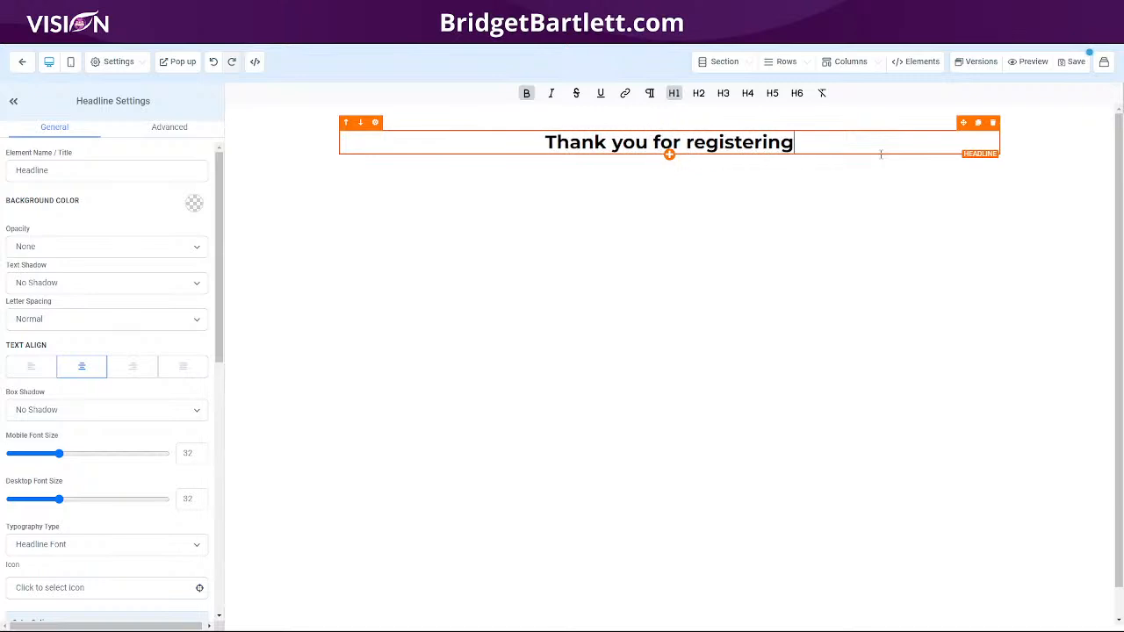
type(".")
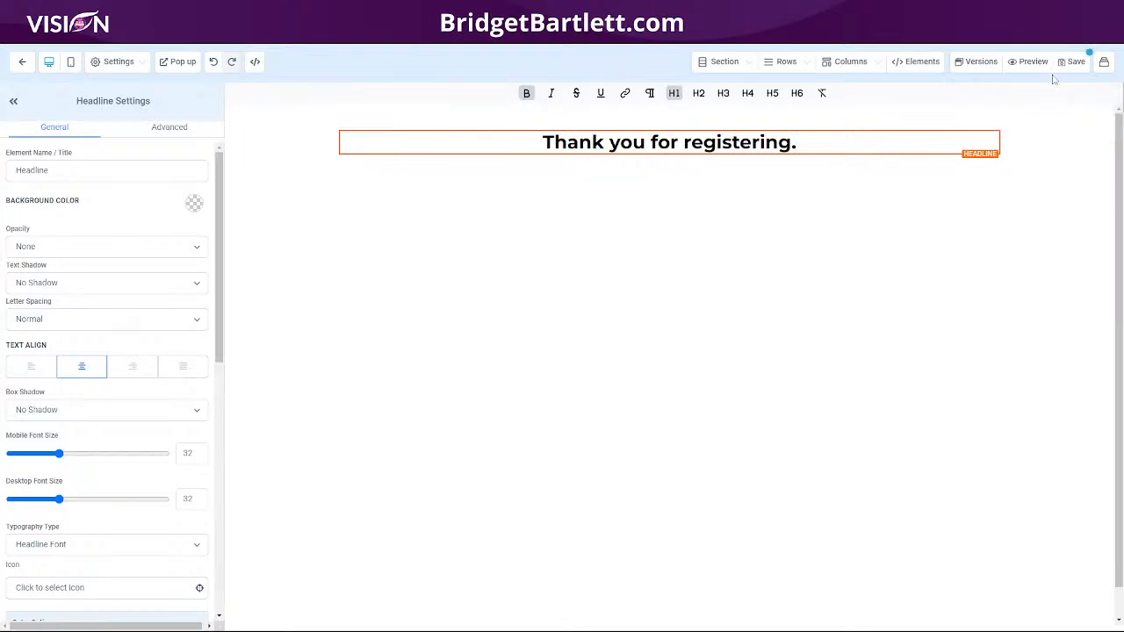
Save the Thank you page, return to the funnel steps ignoring the payment warning, and select the Home step.
left_click(1087, 63)
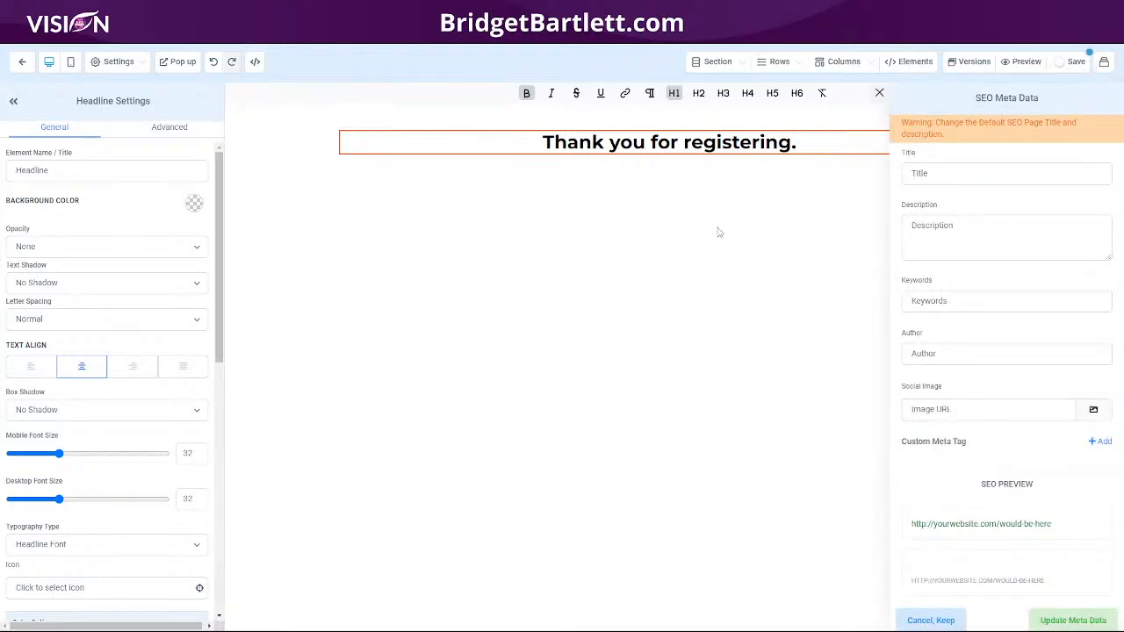
left_click(21, 63)
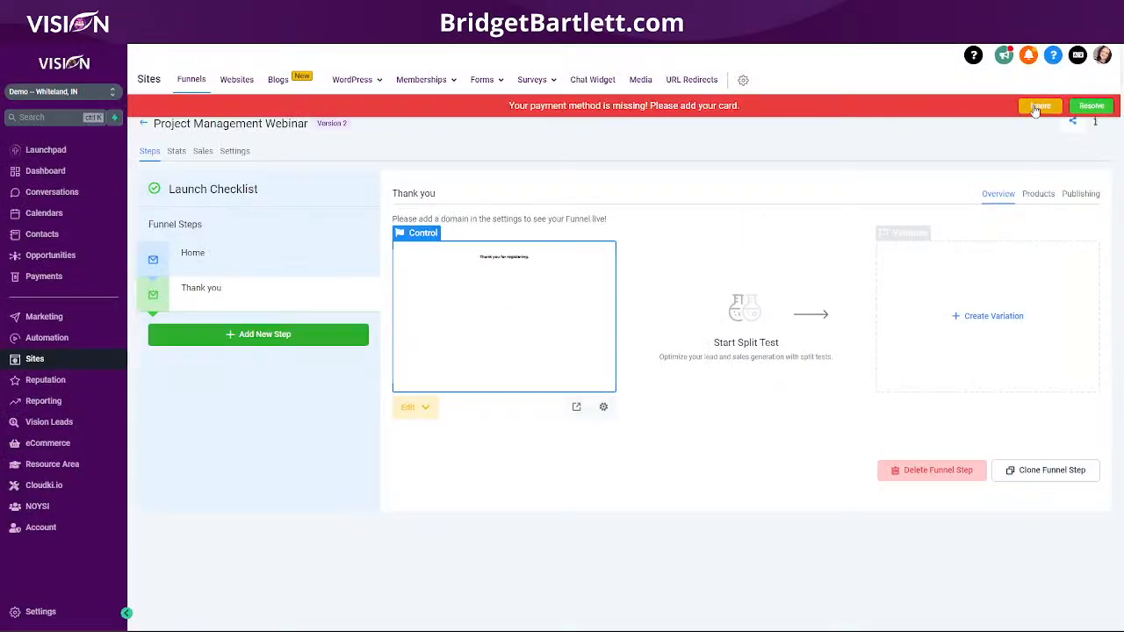
left_click(1036, 109)
left_click(224, 255)
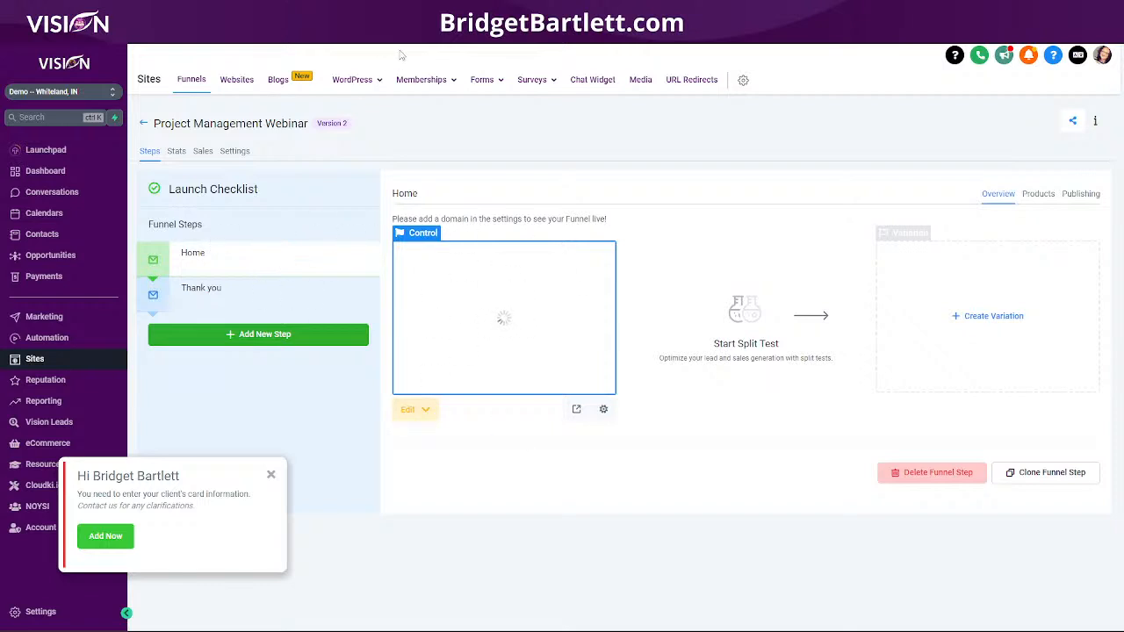
Create a new blank form in the form builder.
mouse_move(486, 86)
left_click(463, 105)
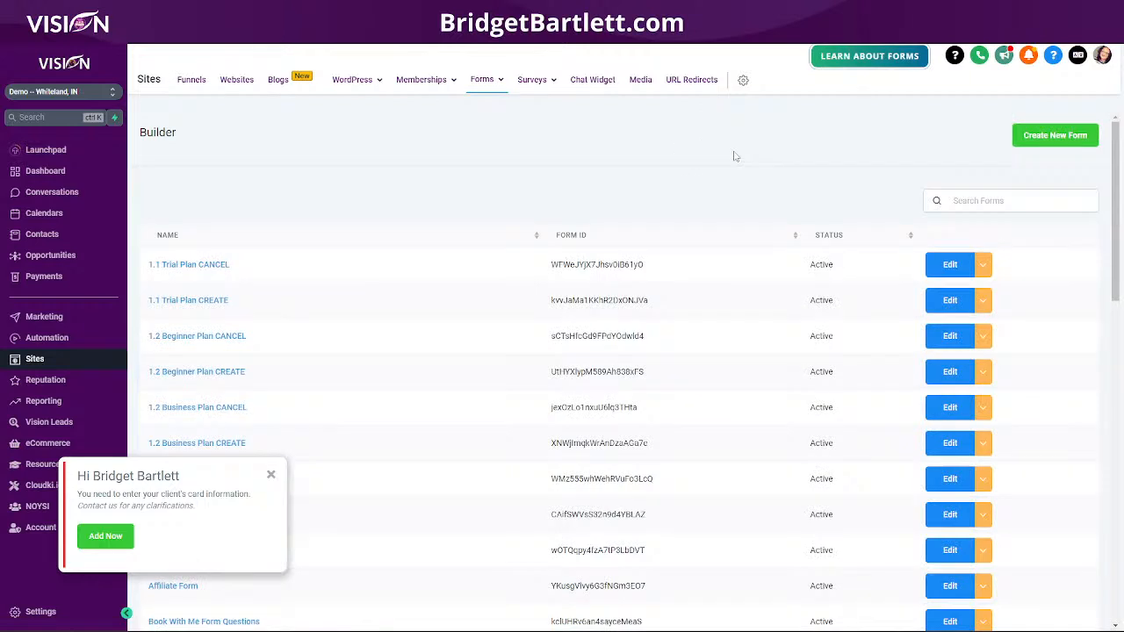
left_click(1027, 140)
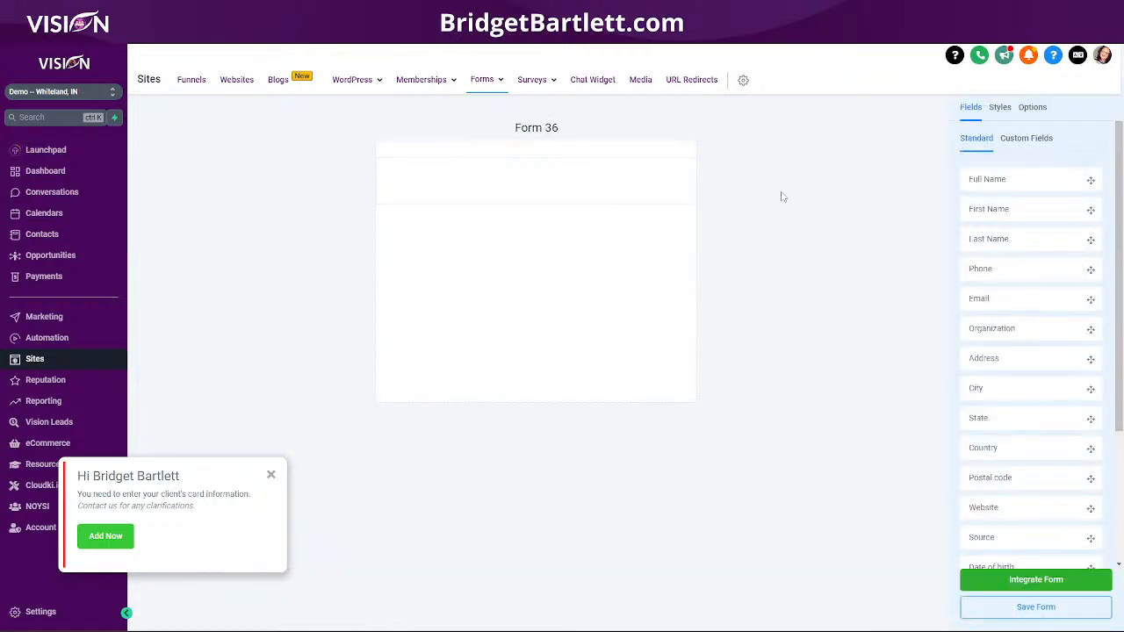
Name the form "Webinar Registration".
left_click(1033, 107)
left_click(972, 174)
key("ctrl+a")
type("Webian")
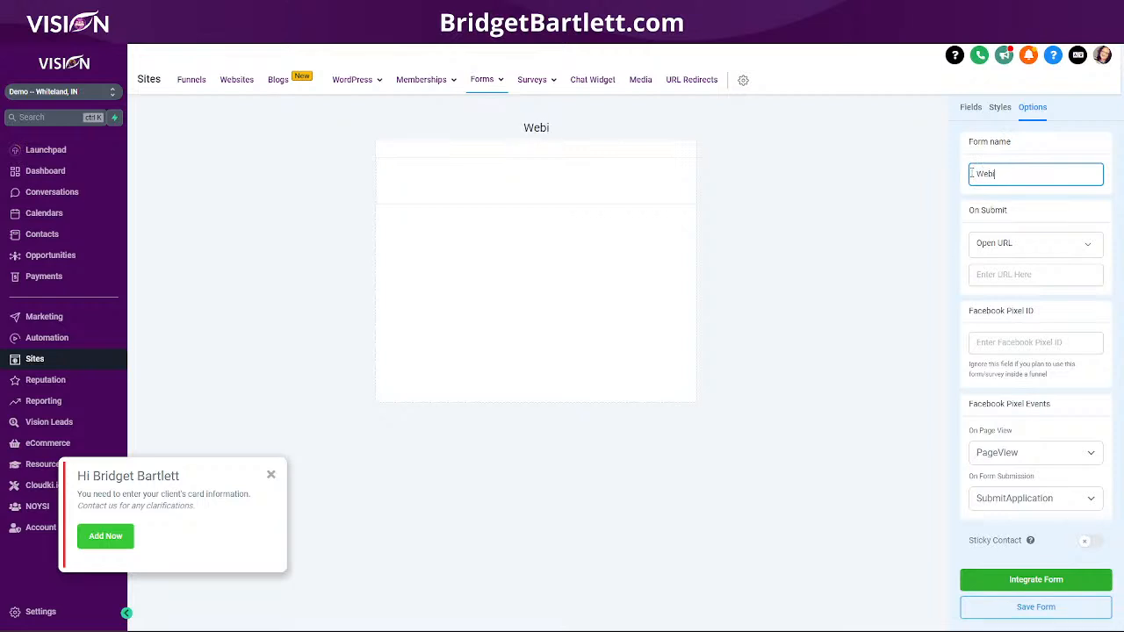
key("BackSpace")
key("BackSpace")
type("nar Regisr")
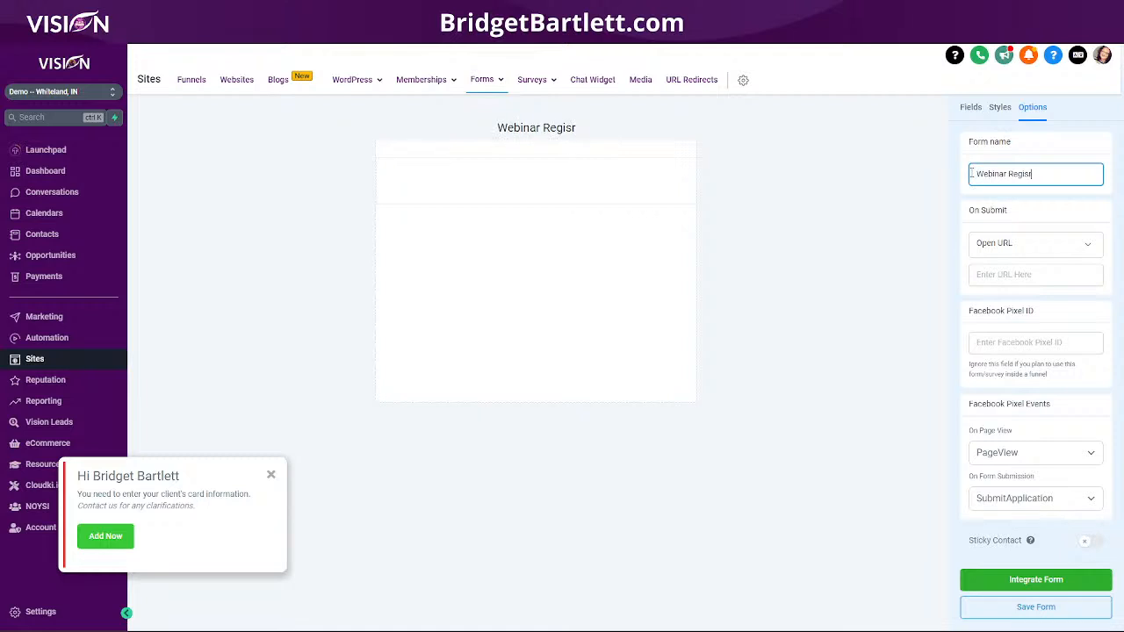
key("BackSpace")
type("tration")
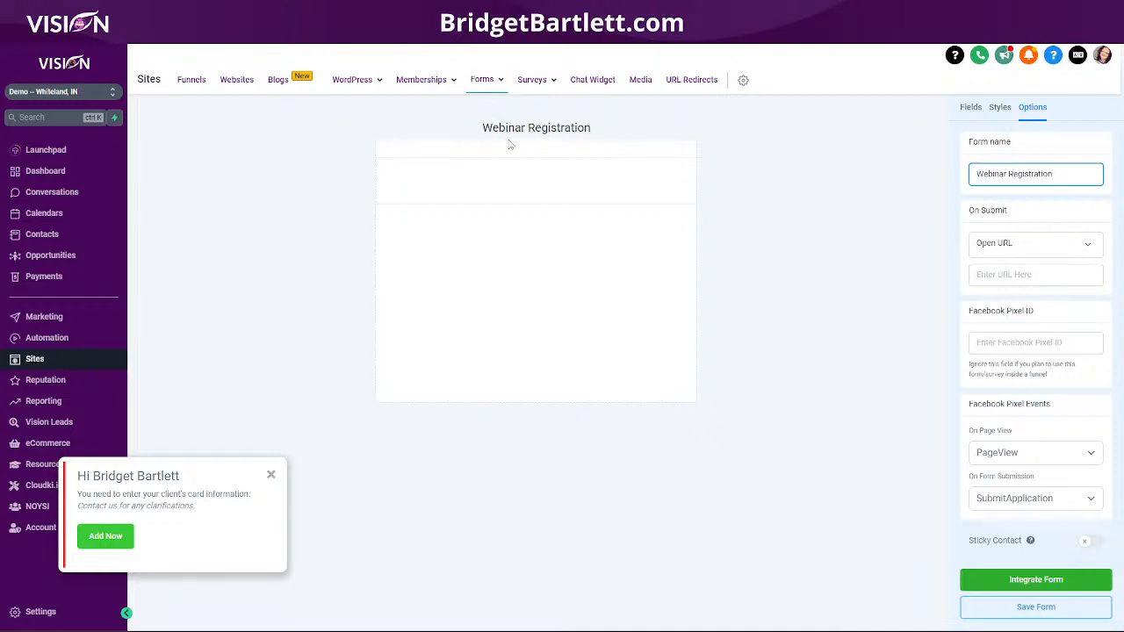
left_click(1015, 244)
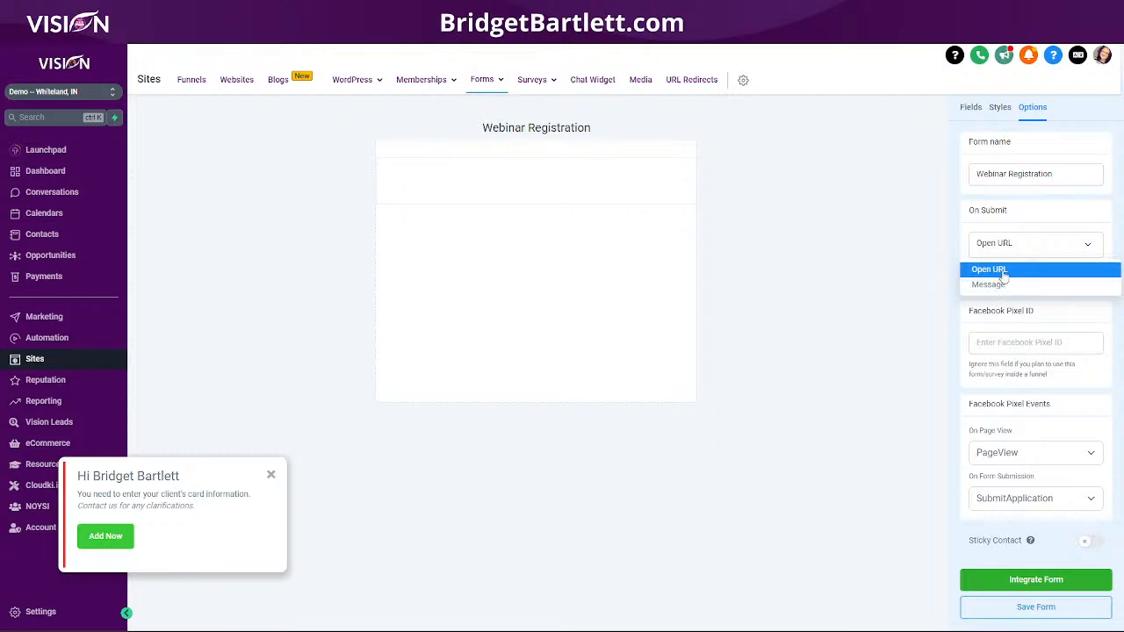
left_click(1025, 218)
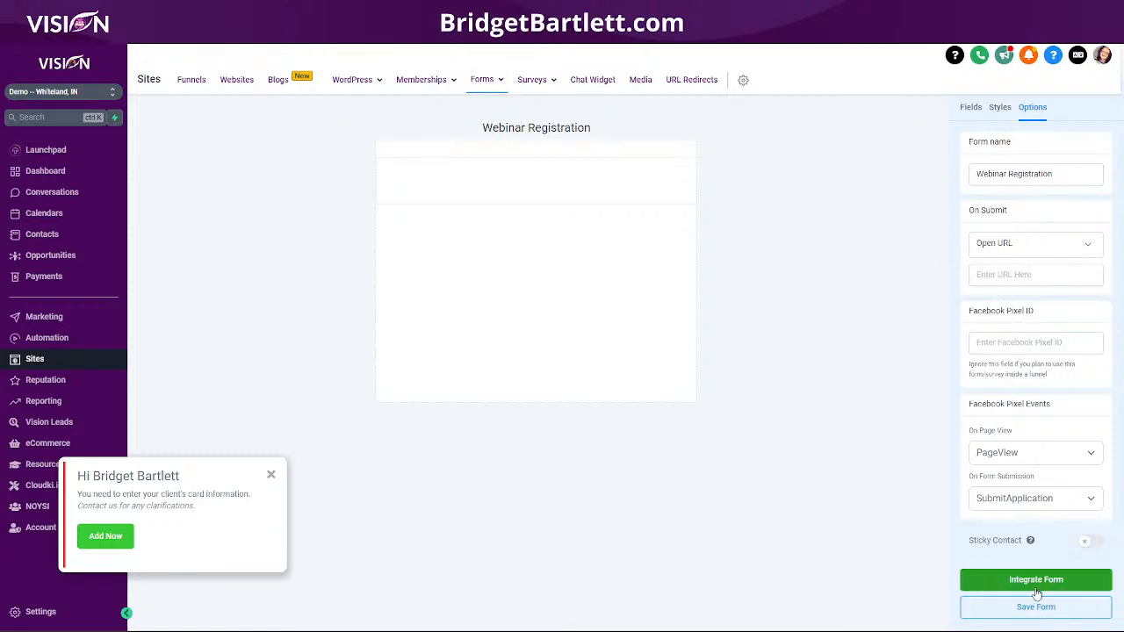
Add First Name and Email fields to the form, with a Button element below them.
left_click(969, 108)
left_click_drag(1020, 209, 490, 176)
left_click_drag(1024, 304, 507, 242)
scroll(1011, 369, "down", 3)
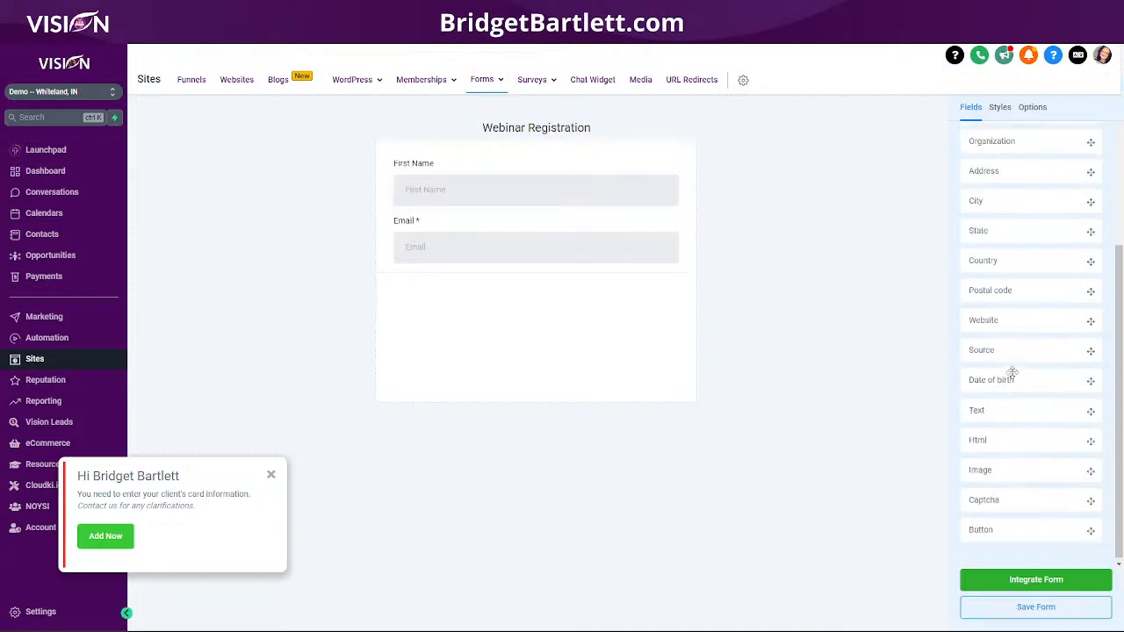
left_click_drag(1021, 525, 536, 295)
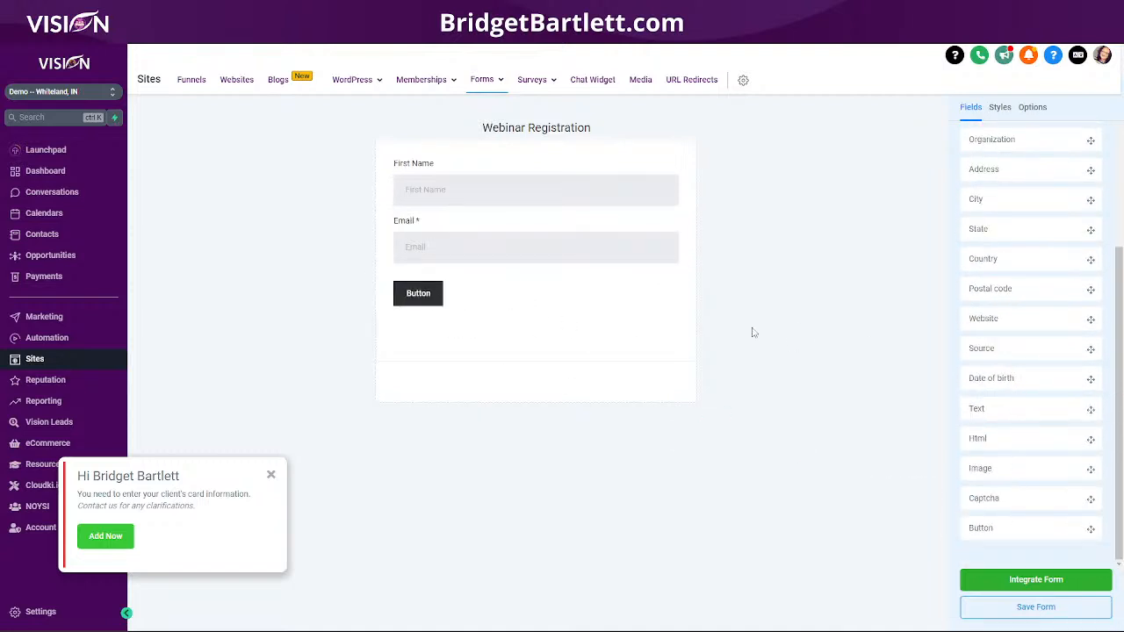
Make the form's button full width and set its text to "Register".
left_click(421, 293)
left_click(1087, 398)
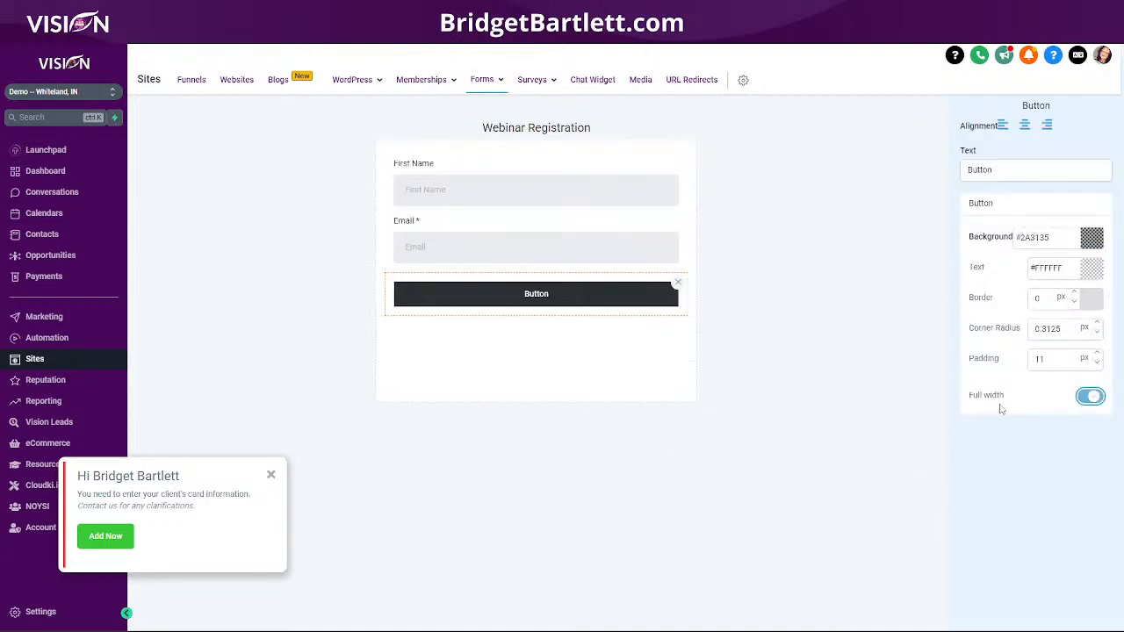
double_click(961, 175)
type("Regis")
key("BackSpace")
key("BackSpace")
key("BackSpace")
key("BackSpace")
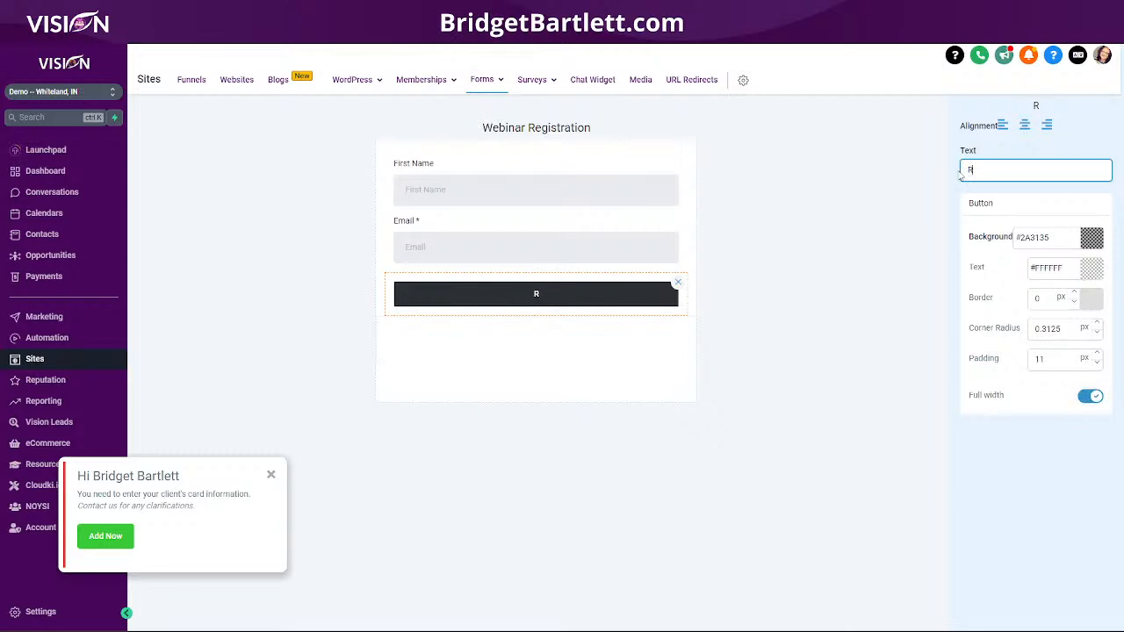
type("egister")
left_click(518, 129)
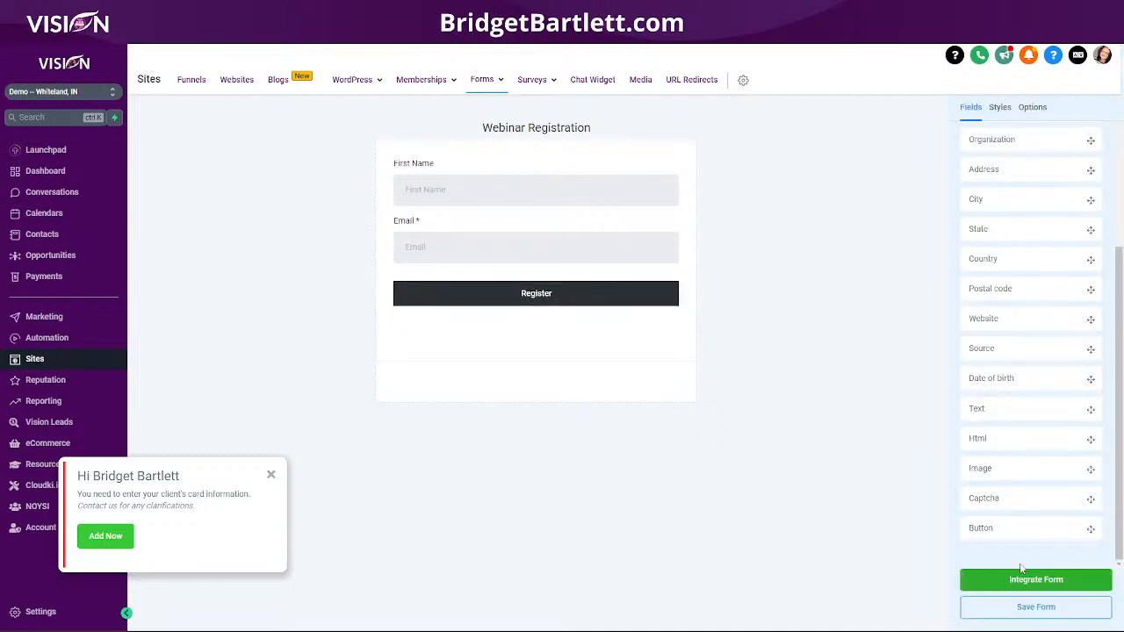
Save the form, search the funnels for "web" and open the Project Management Webinar funnel.
left_click(1034, 607)
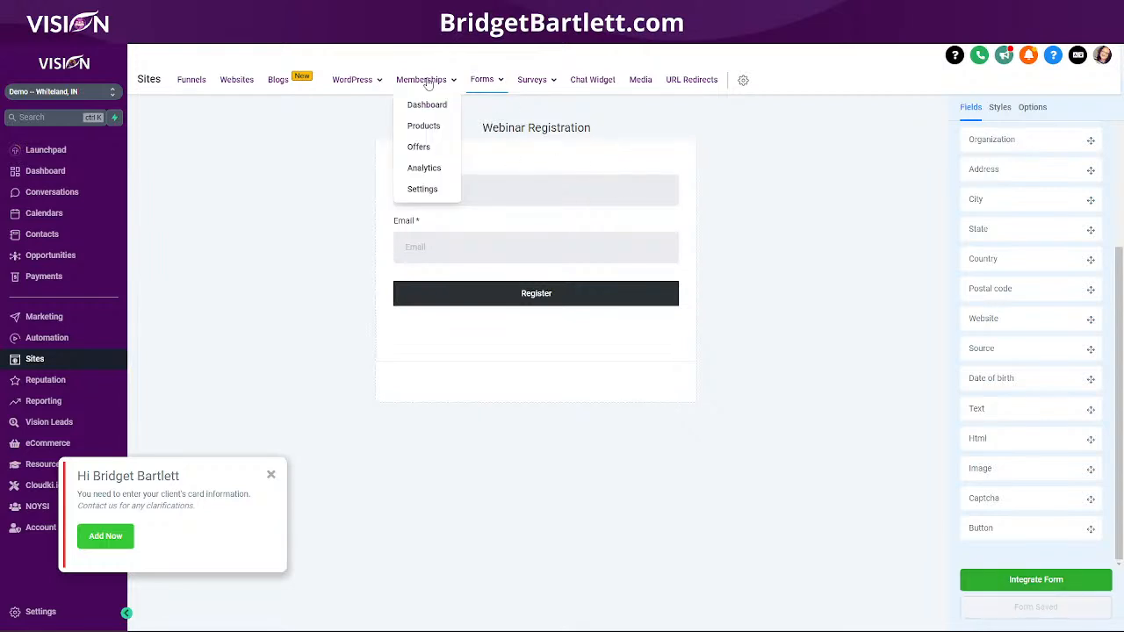
left_click(183, 81)
left_click(640, 137)
type("web")
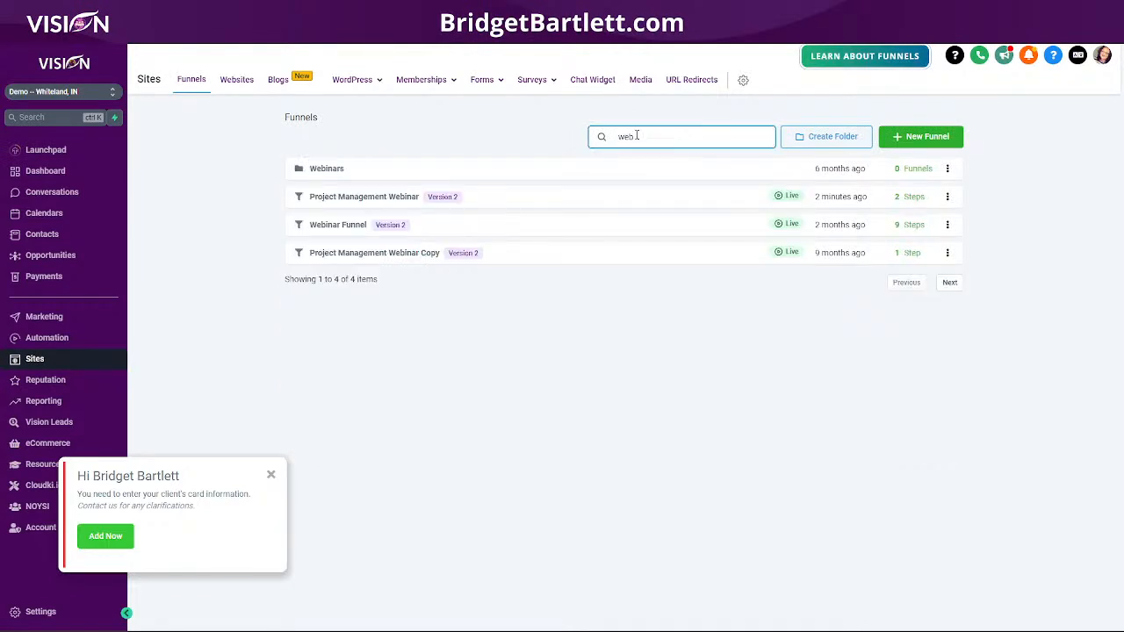
left_click(364, 198)
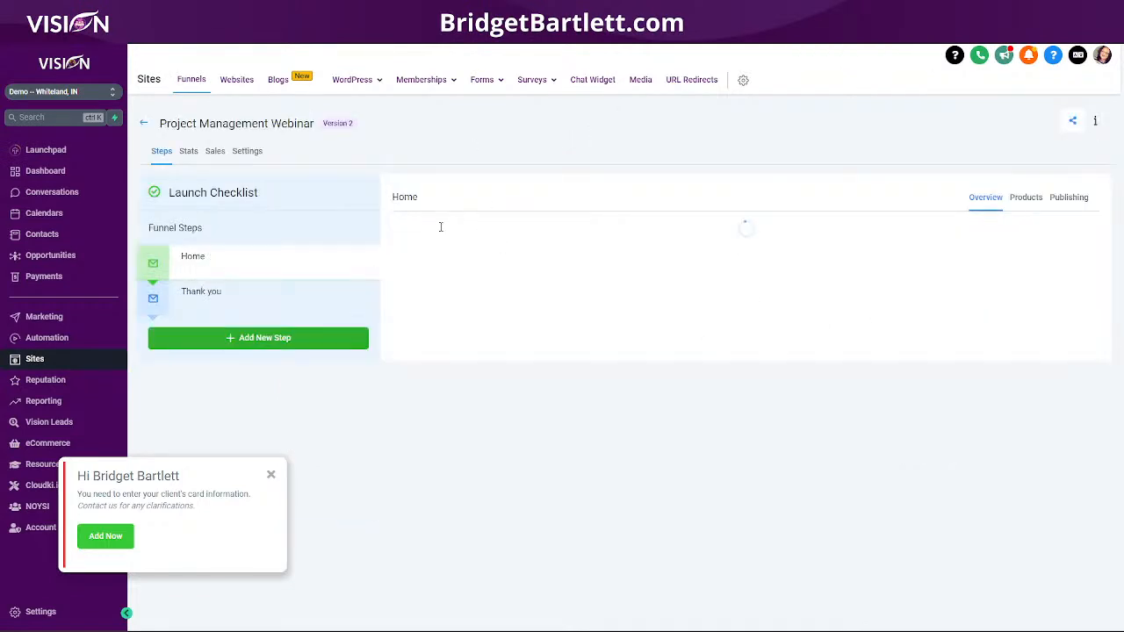
Dismiss the card information notice and open the funnel's Home page in the page editor.
left_click(271, 474)
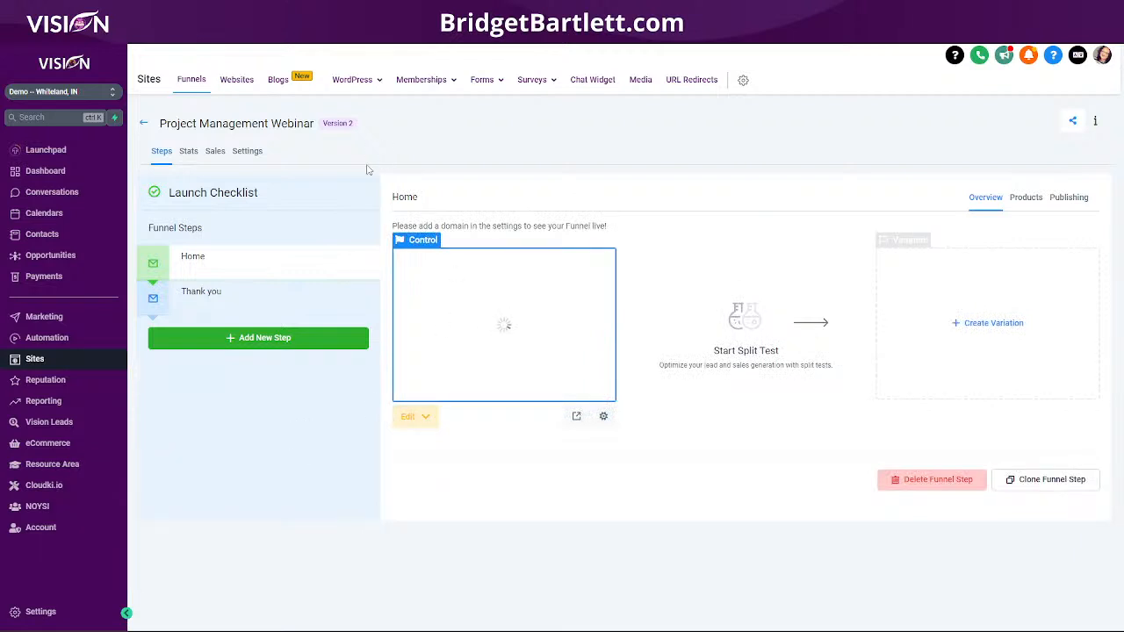
left_click(427, 417)
left_click(430, 471)
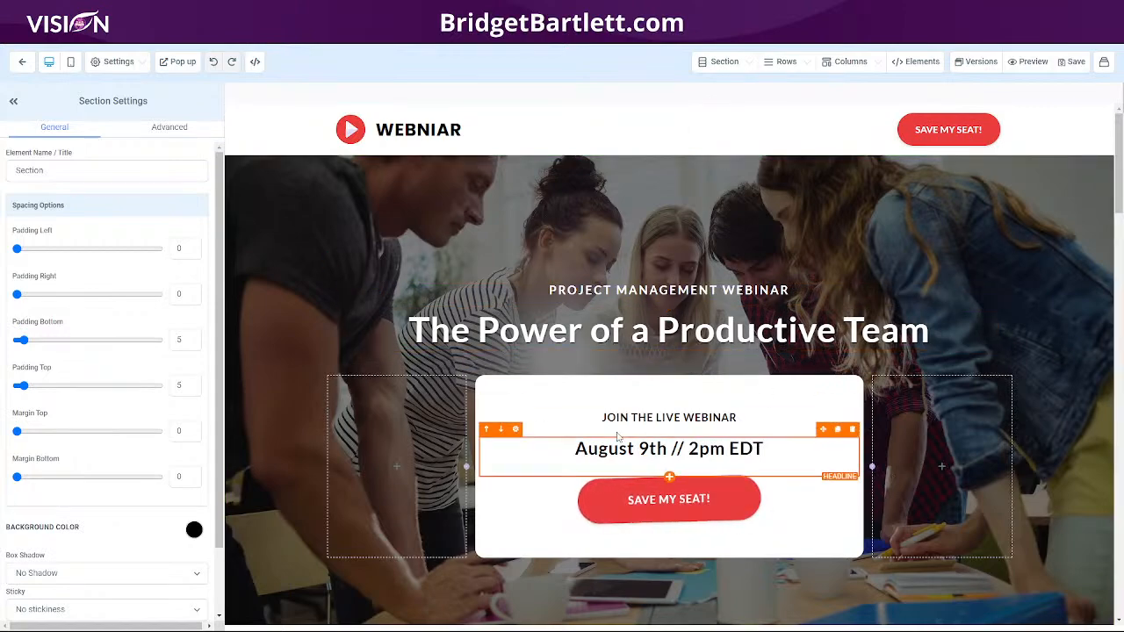
scroll(669, 408, "down", 3)
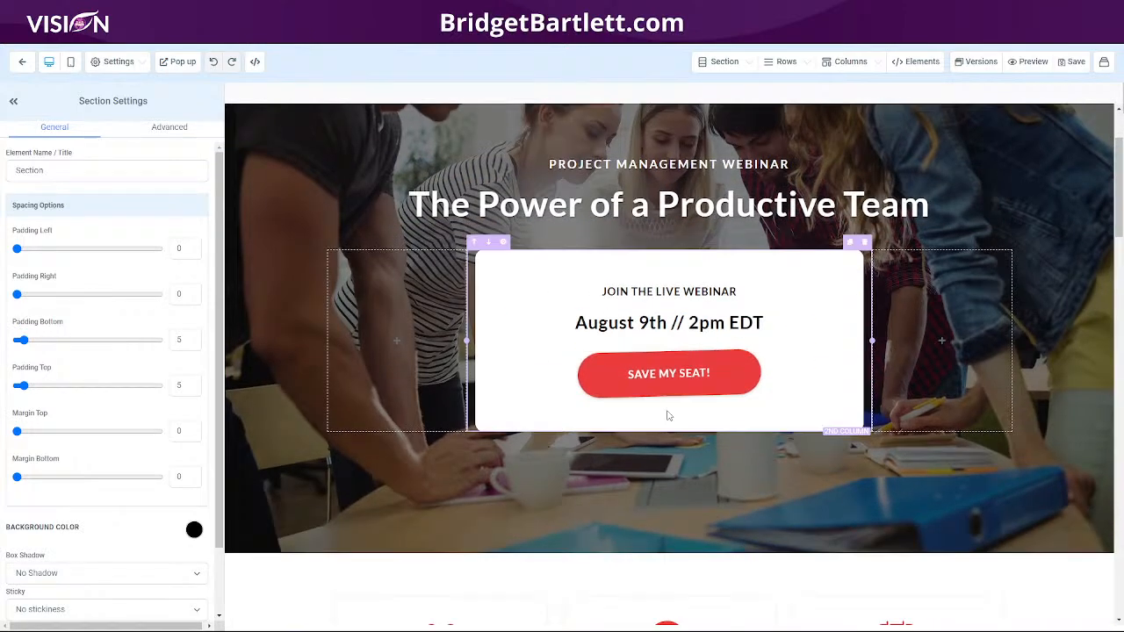
scroll(690, 420, "up", 3)
Set the Save My Seat! button in the page header to open the popup.
left_click(946, 129)
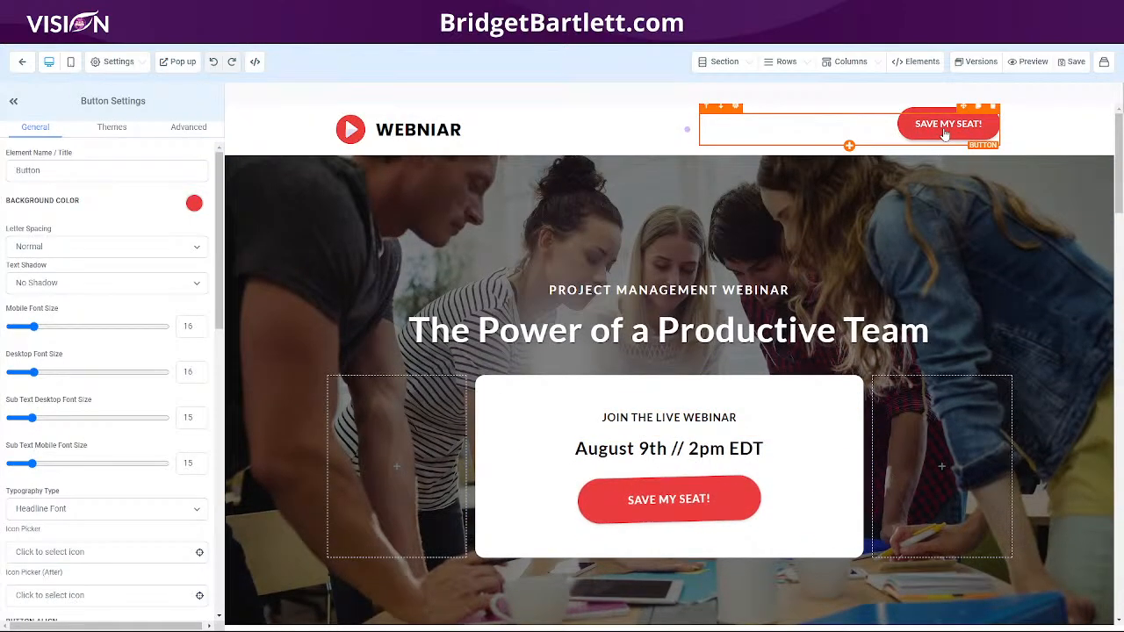
scroll(111, 381, "down", 5)
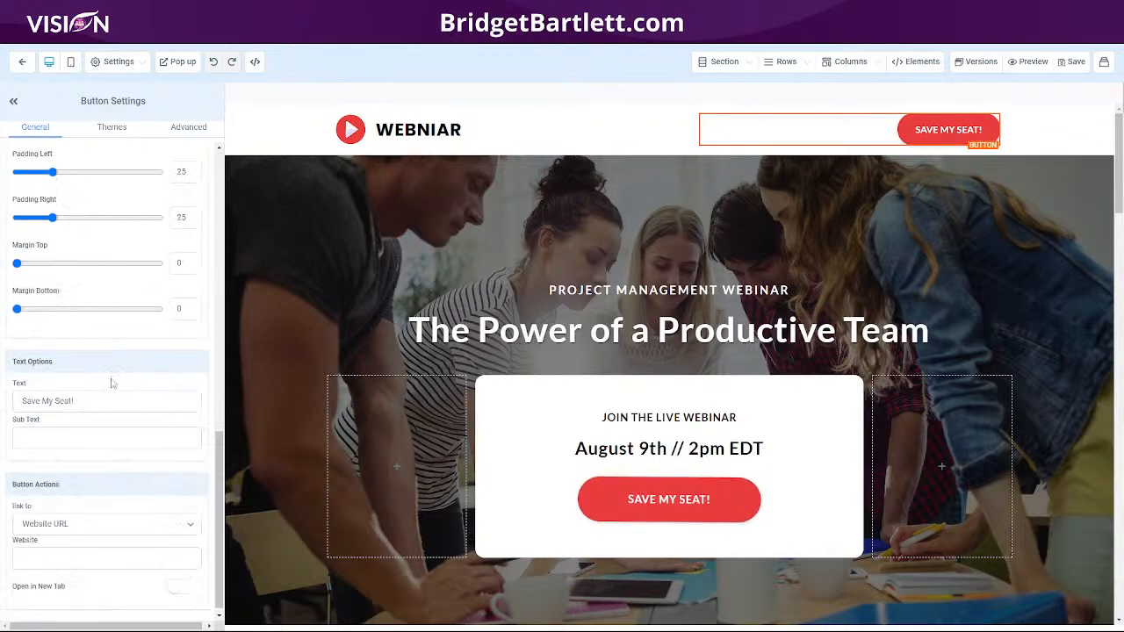
left_click(95, 517)
left_click(53, 395)
Set the Save My Seat! button under the webinar date to open the popup.
left_click(675, 501)
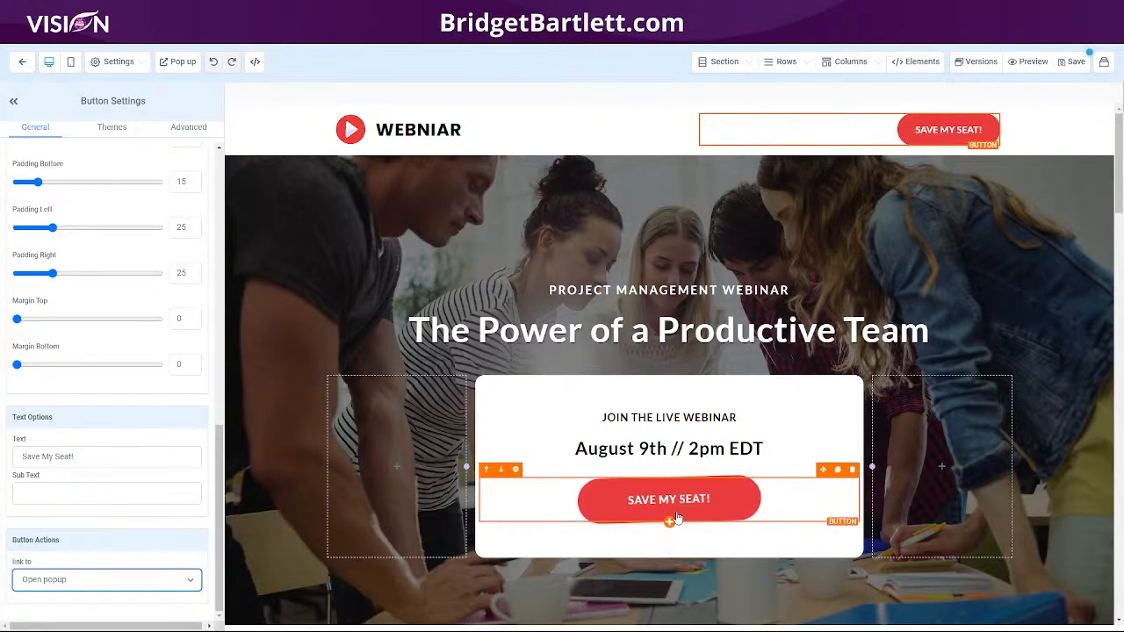
left_click(90, 578)
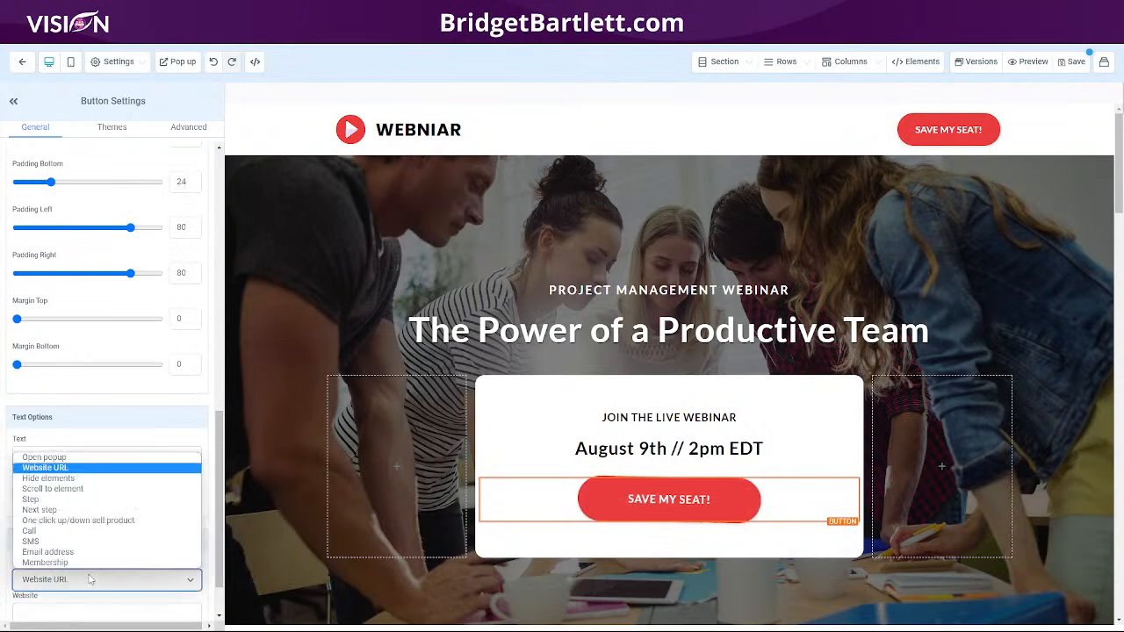
left_click(66, 458)
Set the Save My Seat! button under "Don't miss this premium training" to open the popup, and save the page.
scroll(613, 474, "down", 15)
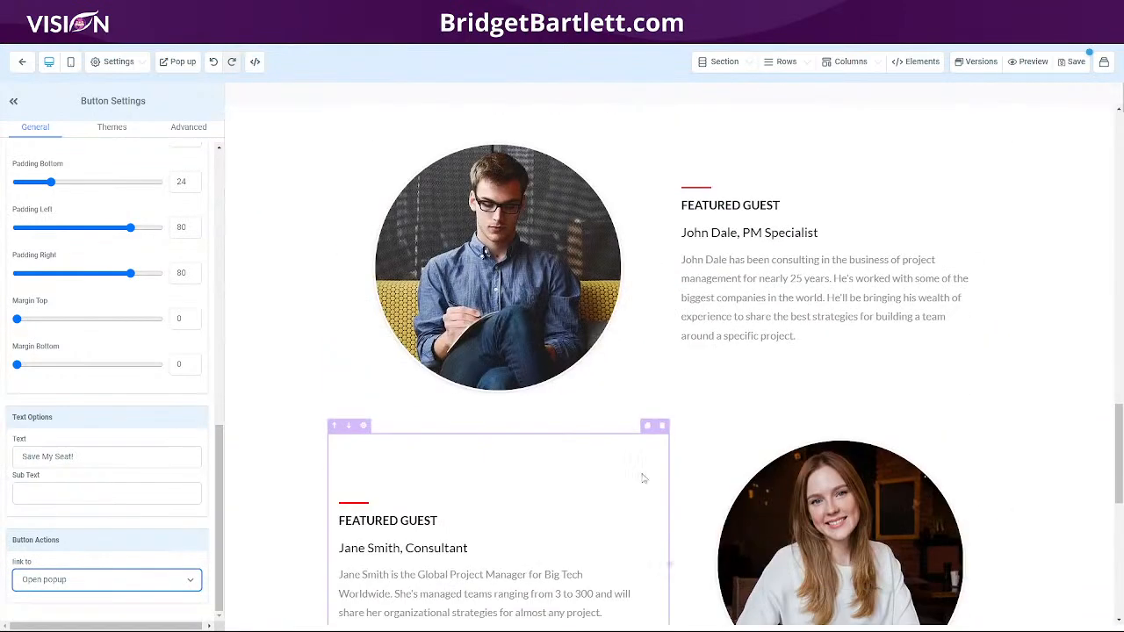
scroll(642, 478, "down", 10)
left_click(703, 515)
left_click(86, 580)
left_click(83, 463)
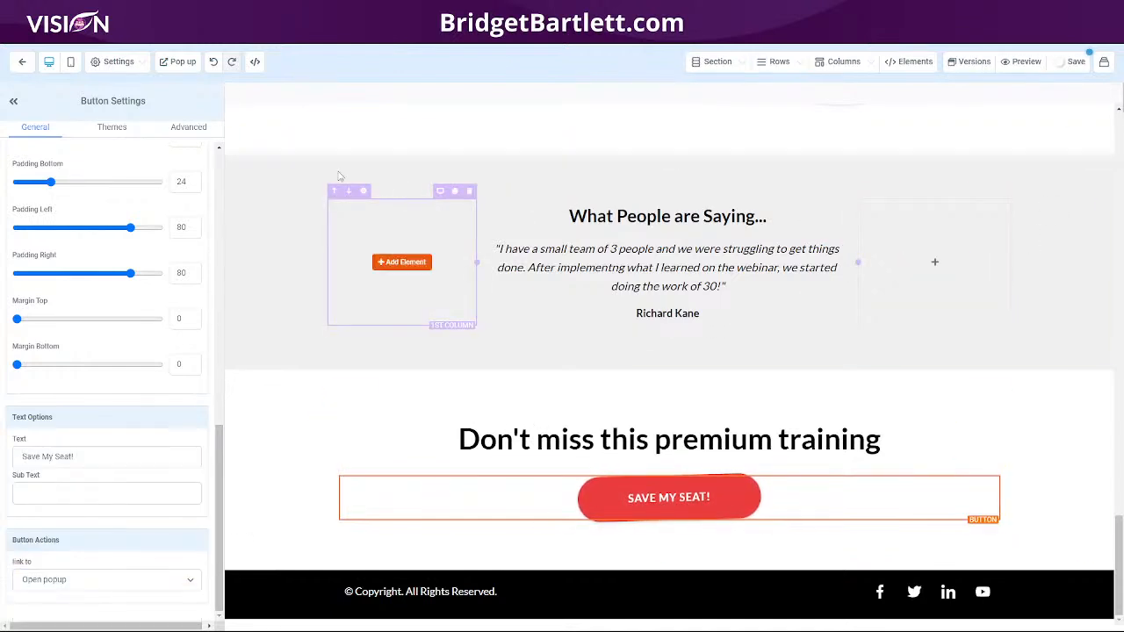
Add a one-column row to the page's popup and place a Form element in it.
left_click(179, 67)
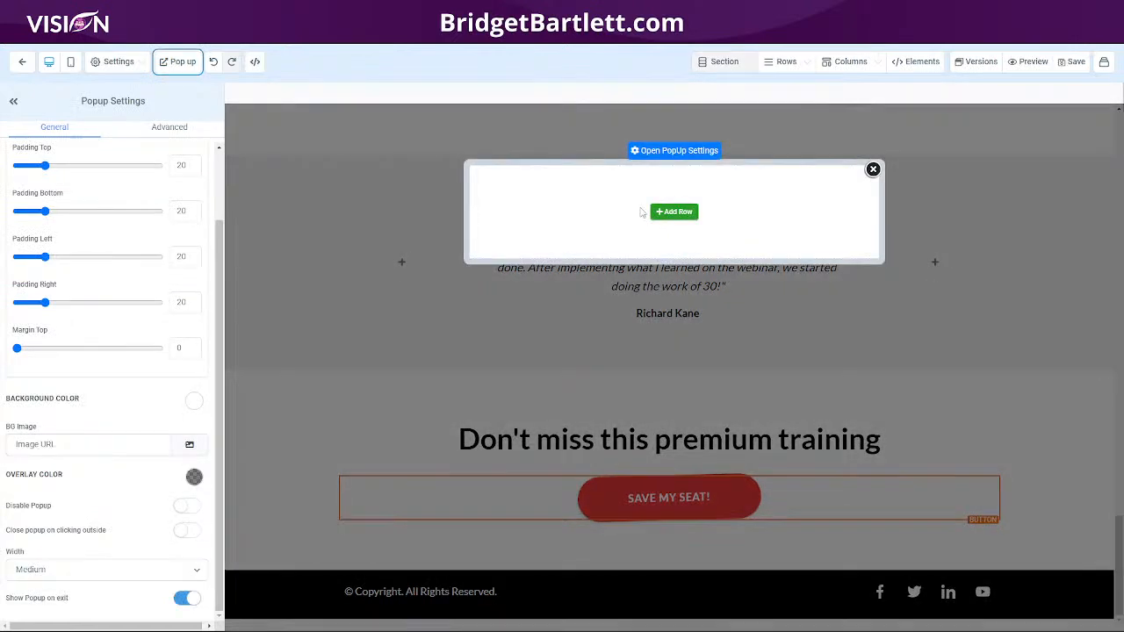
left_click(673, 212)
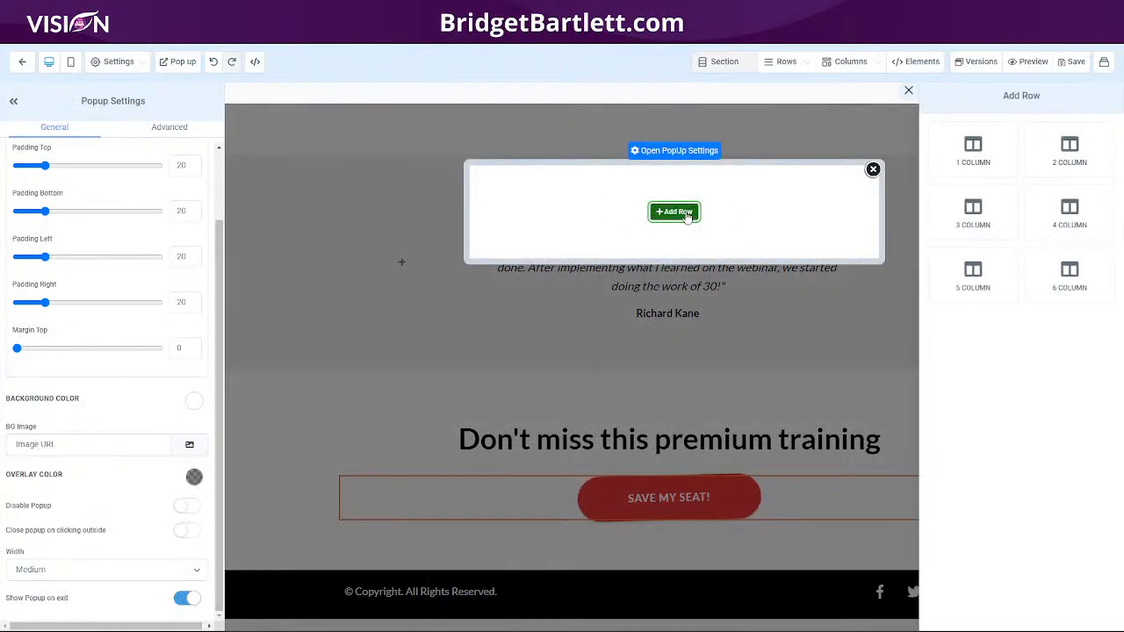
left_click_drag(992, 161, 711, 207)
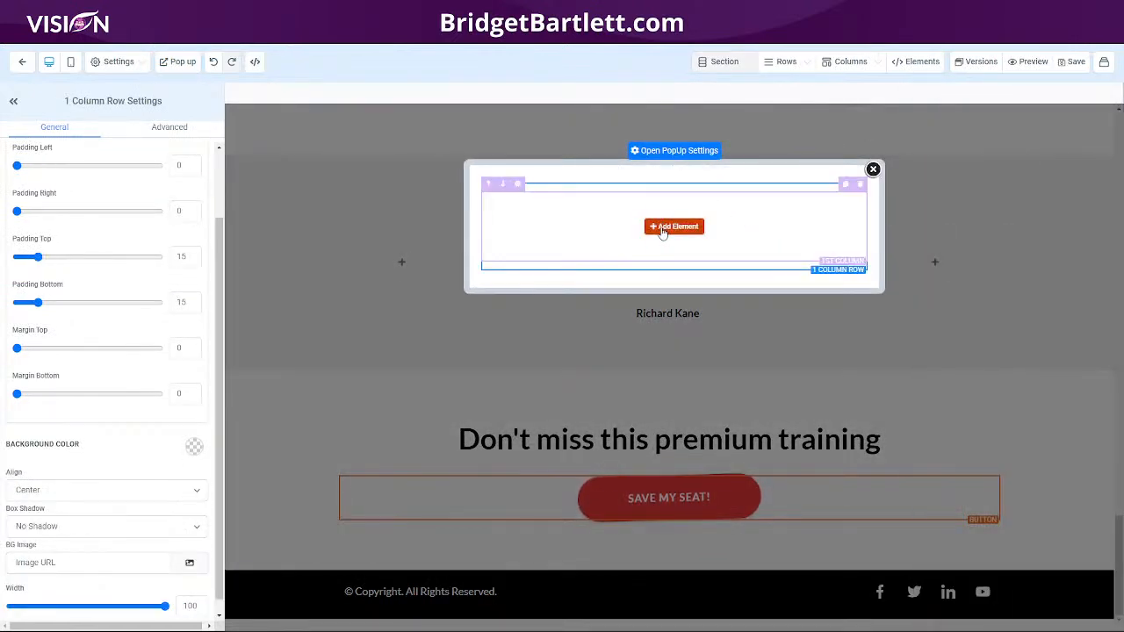
left_click_drag(992, 344, 681, 233)
Assign the Webinar Registration form to the popup's form element.
left_click(444, 296)
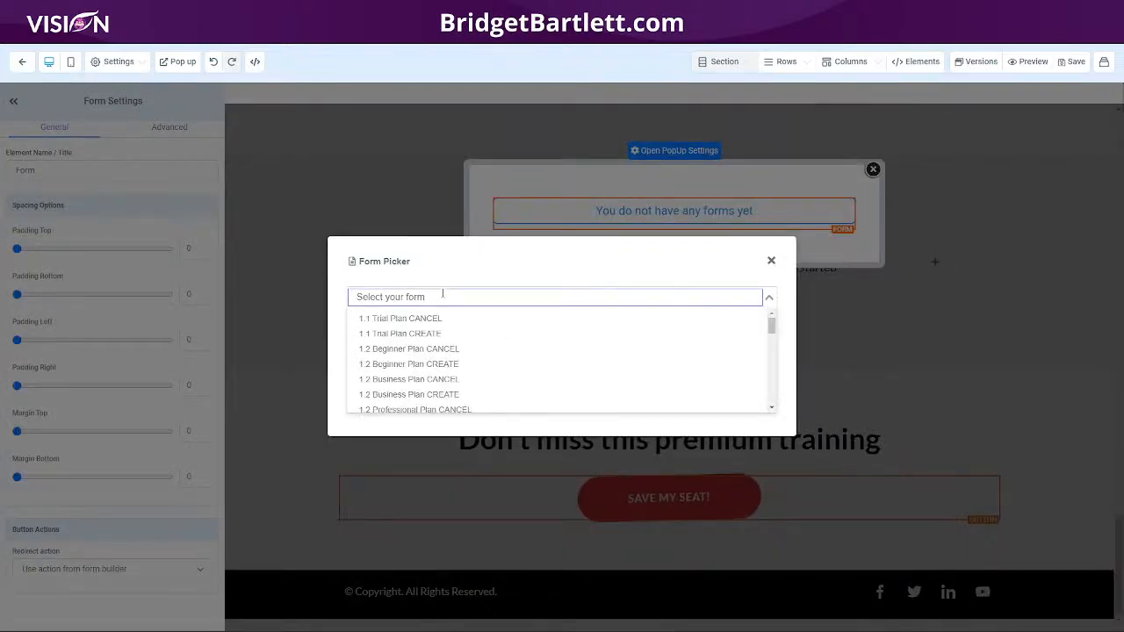
type("web")
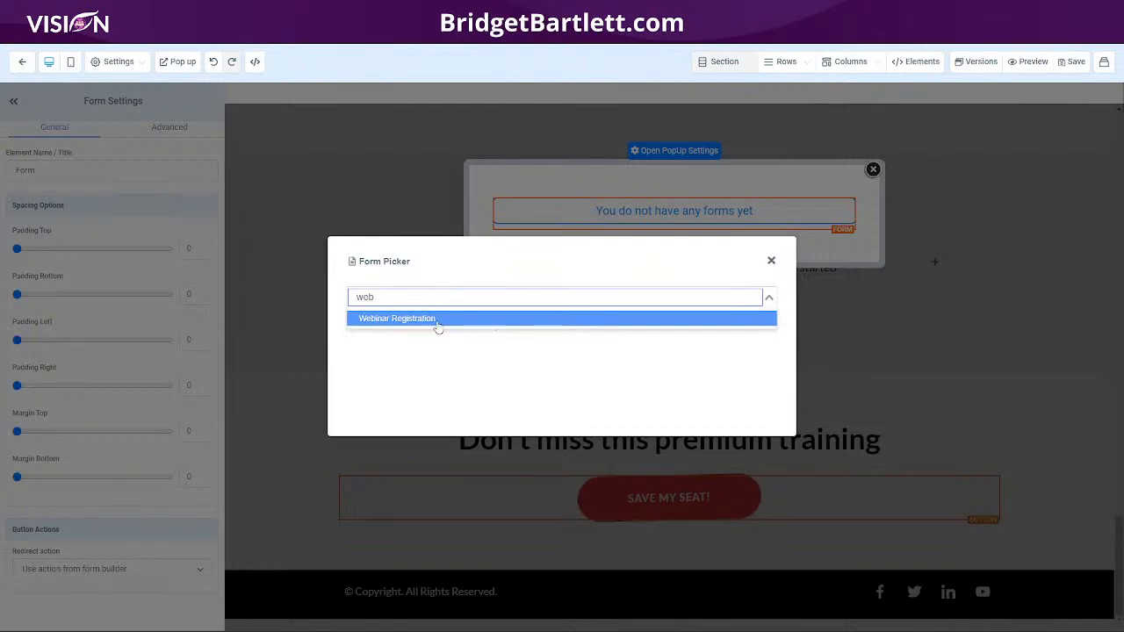
left_click(437, 319)
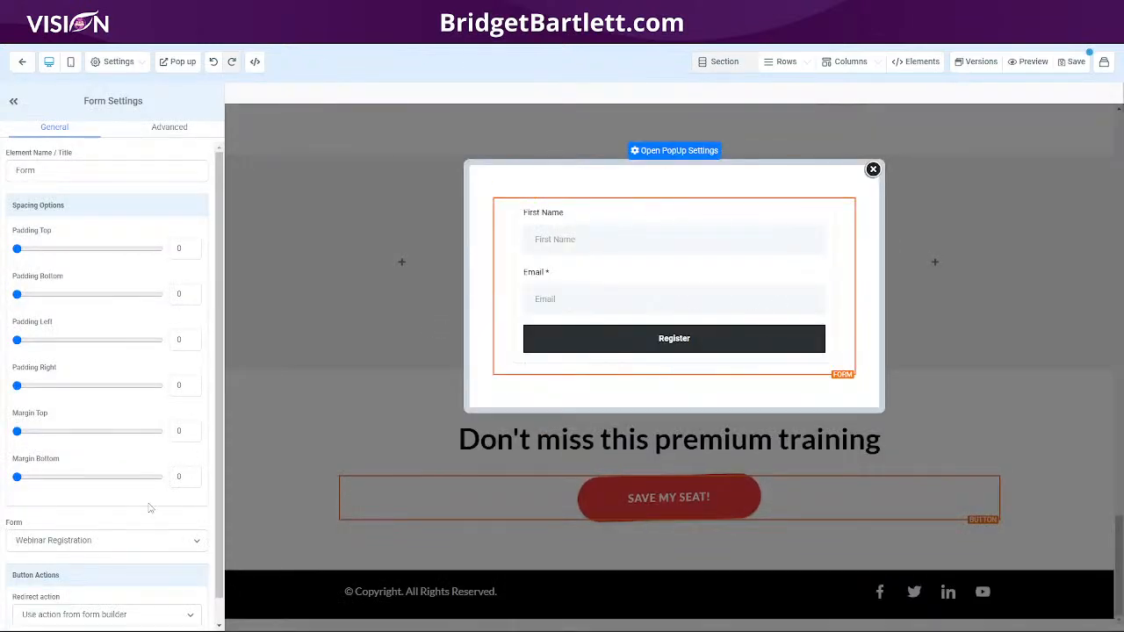
Set the popup form's redirect action to Go to Next step and save the page.
scroll(83, 537, "down", 1)
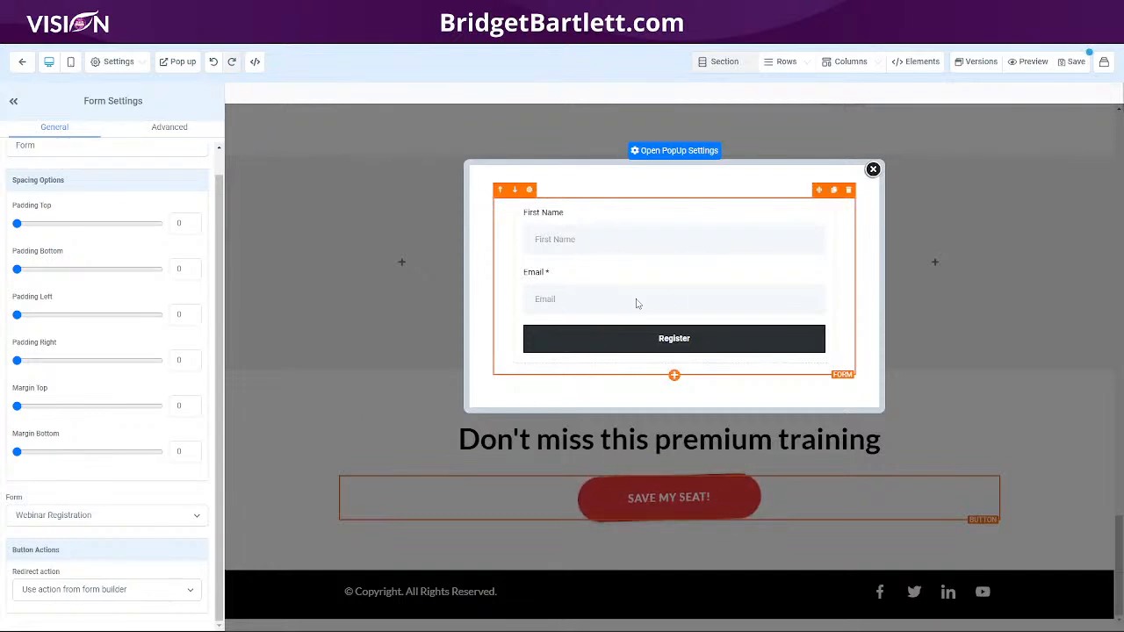
left_click(90, 594)
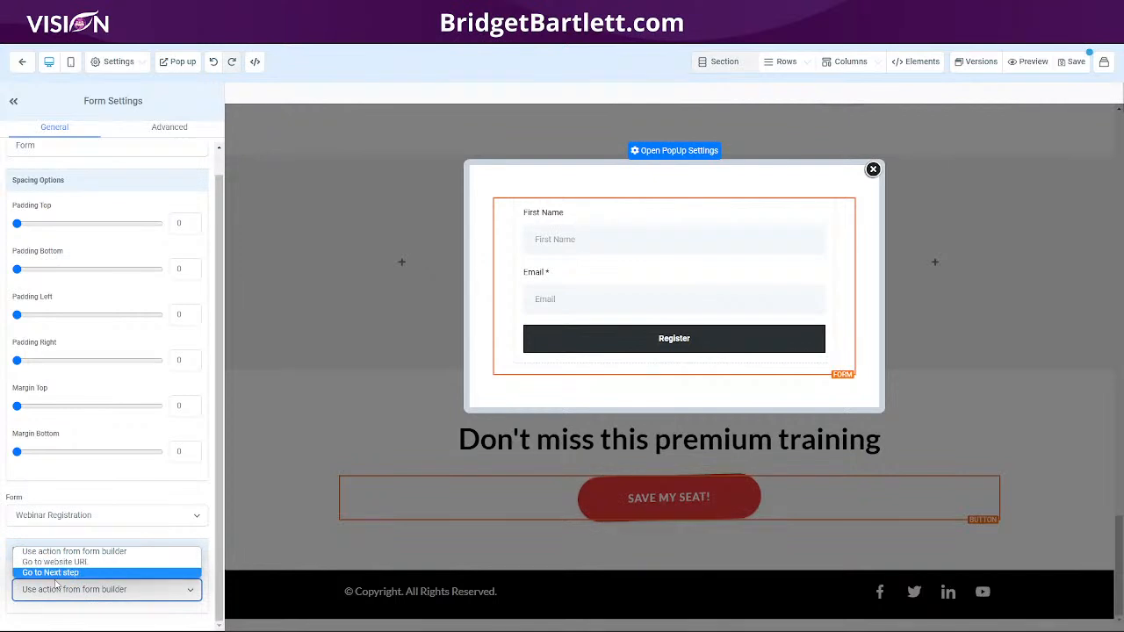
left_click(74, 572)
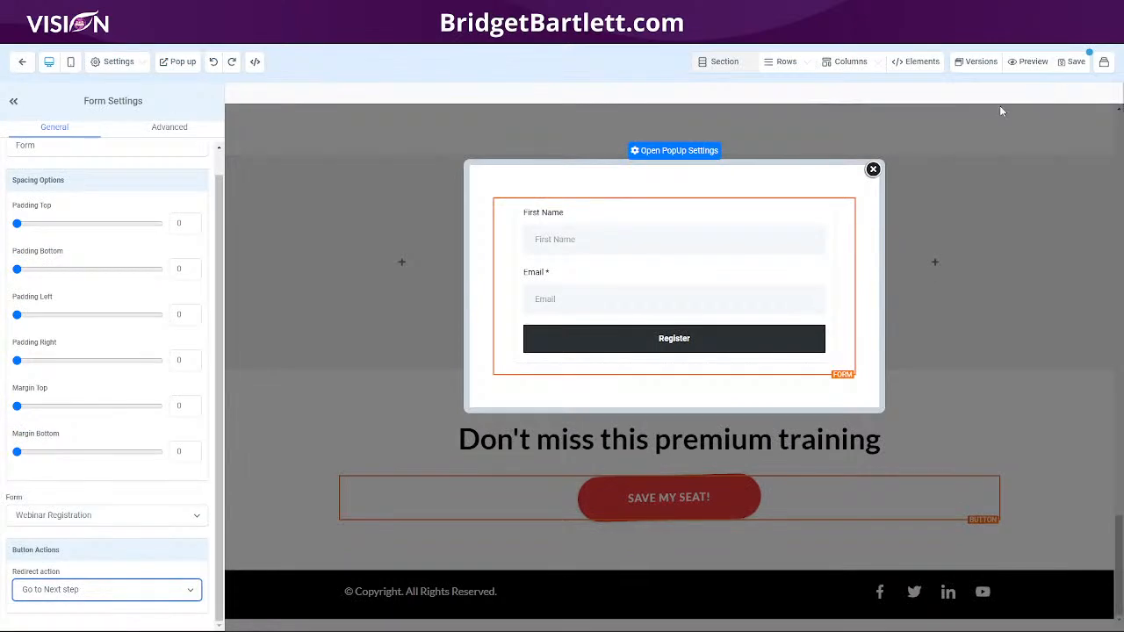
left_click(1072, 63)
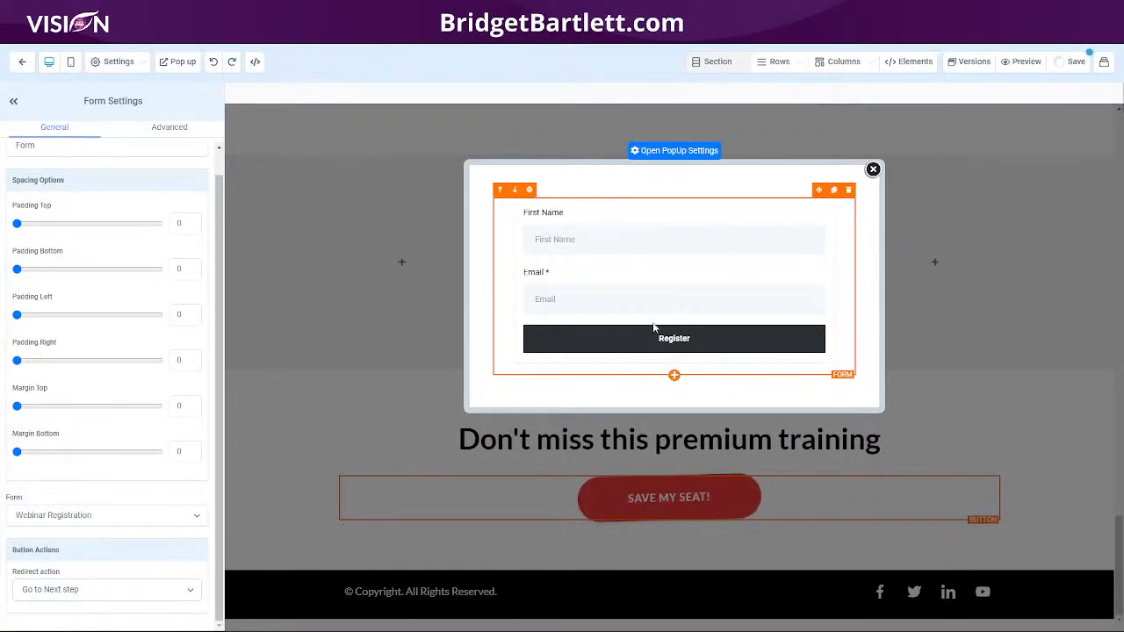
Preview the page and test that Save My Seat! opens the registration popup.
left_click(1029, 62)
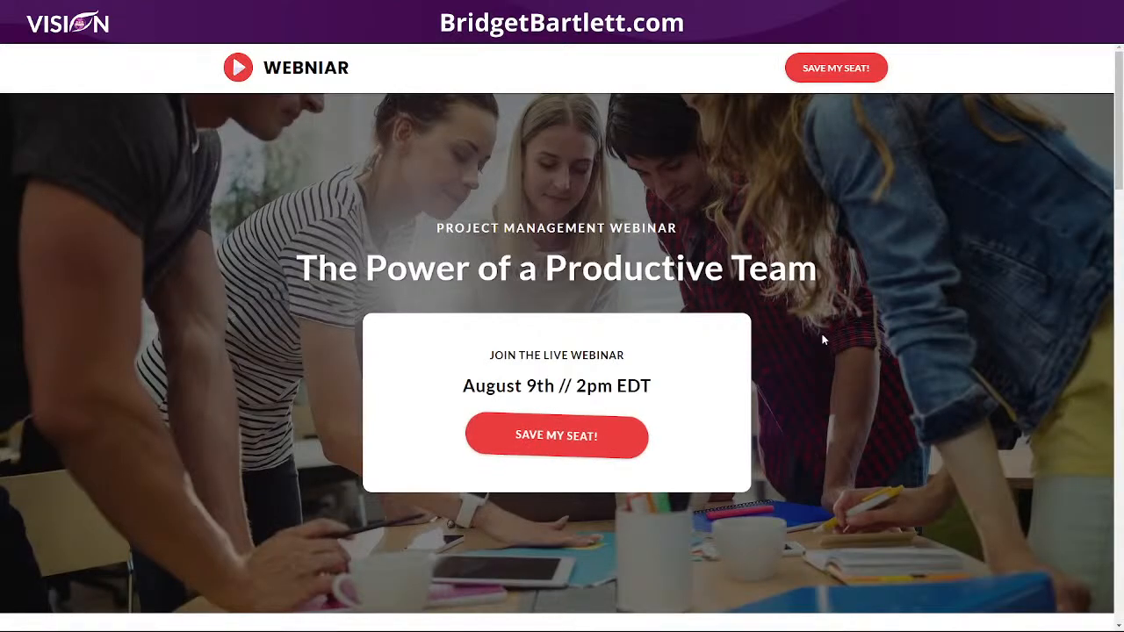
left_click(571, 439)
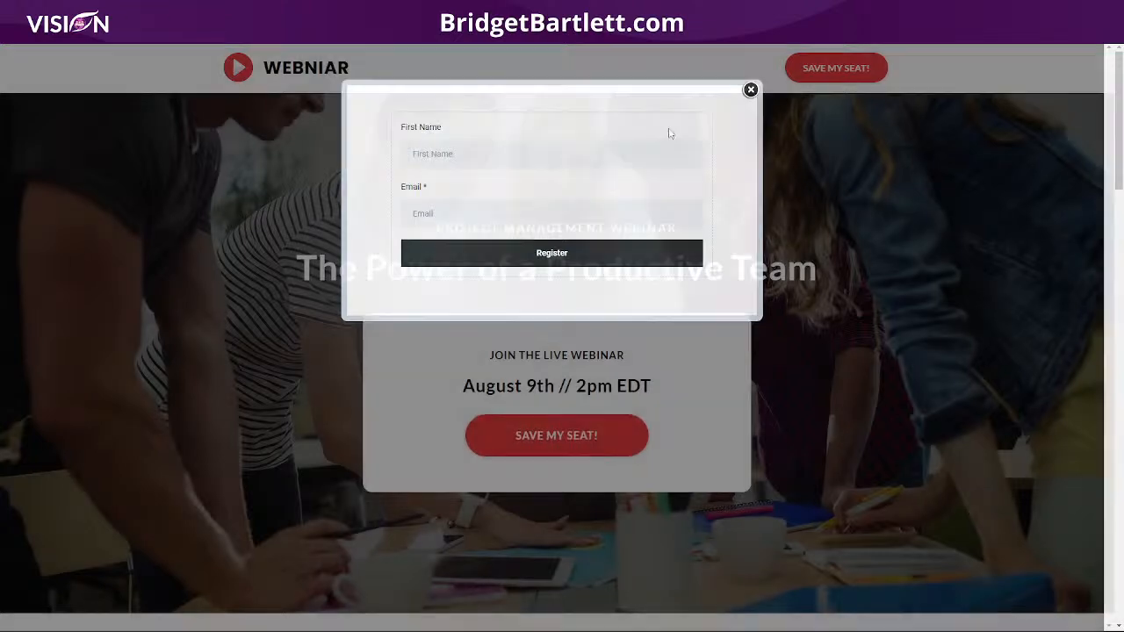
left_click(751, 111)
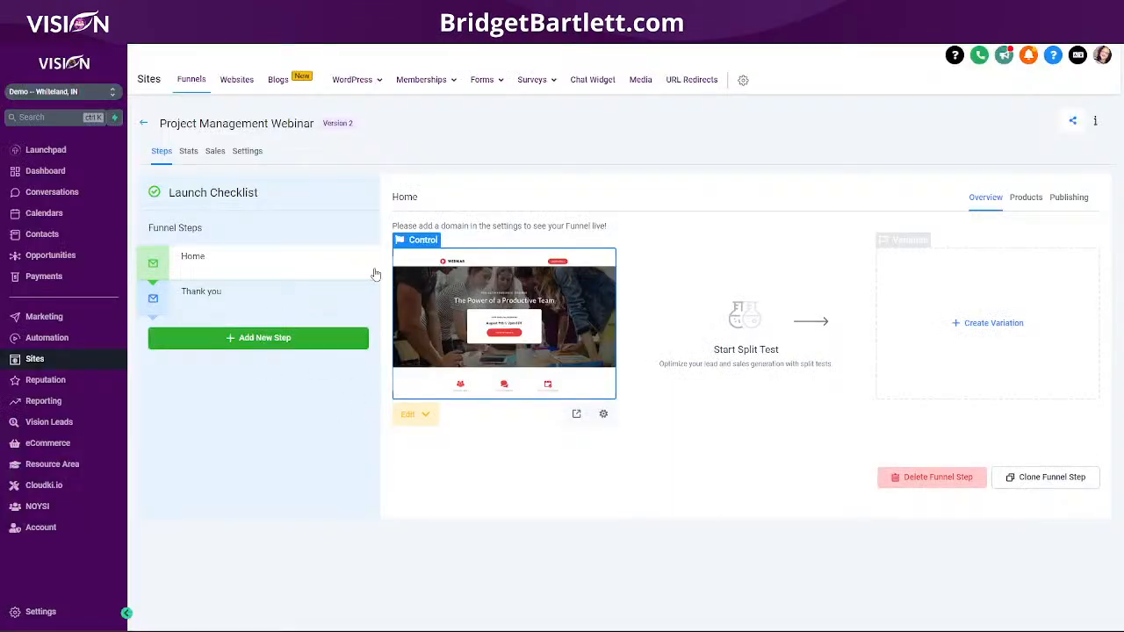
Create a new automation workflow from the "Recipe - Webinar Registration Confirmation & Reminders" template.
left_click(37, 237)
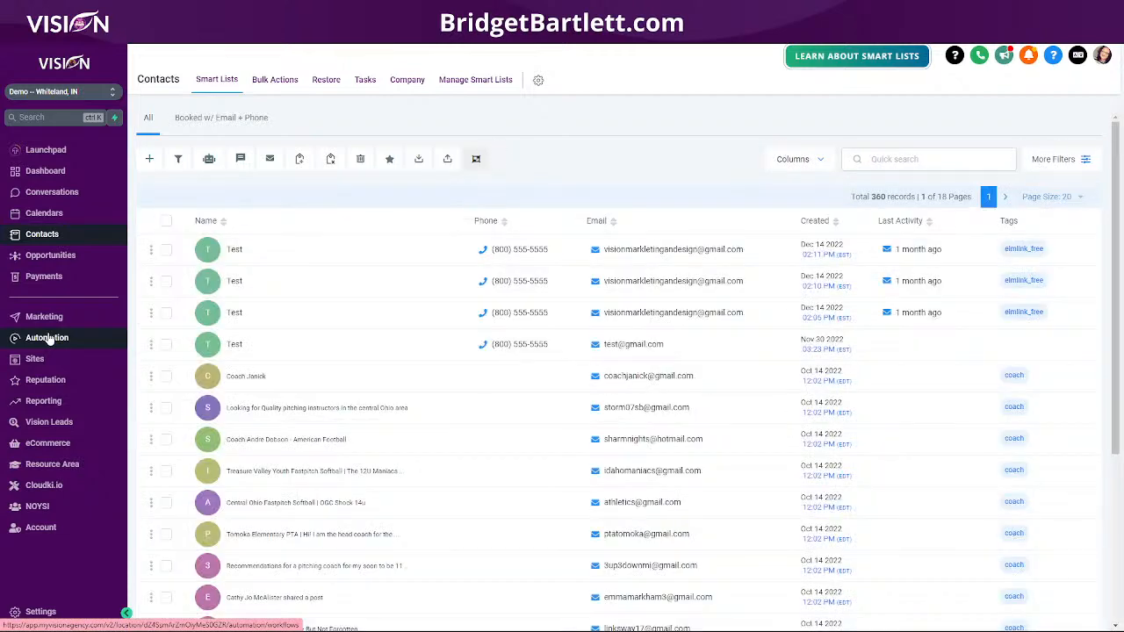
left_click(46, 339)
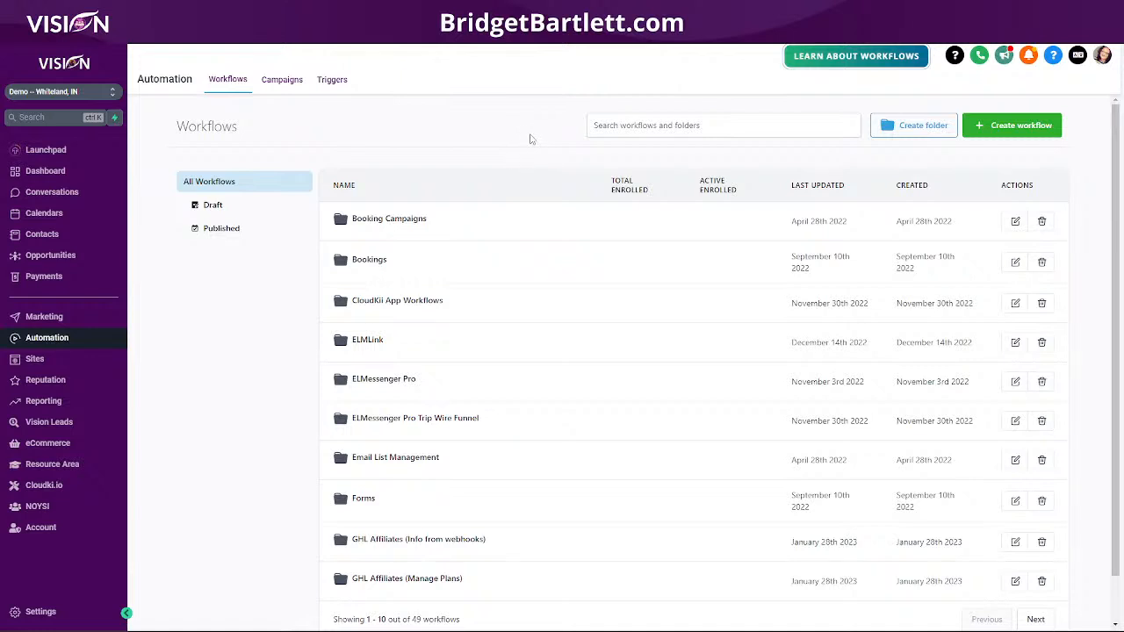
left_click(1006, 125)
scroll(620, 402, "down", 5)
scroll(580, 369, "down", 4)
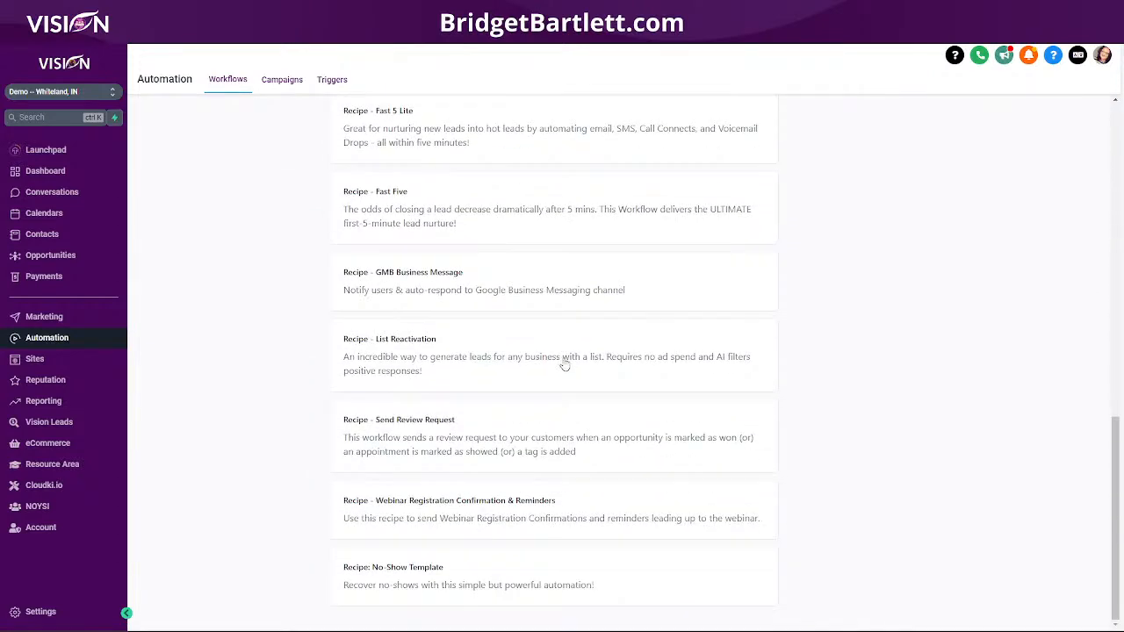
left_click(446, 515)
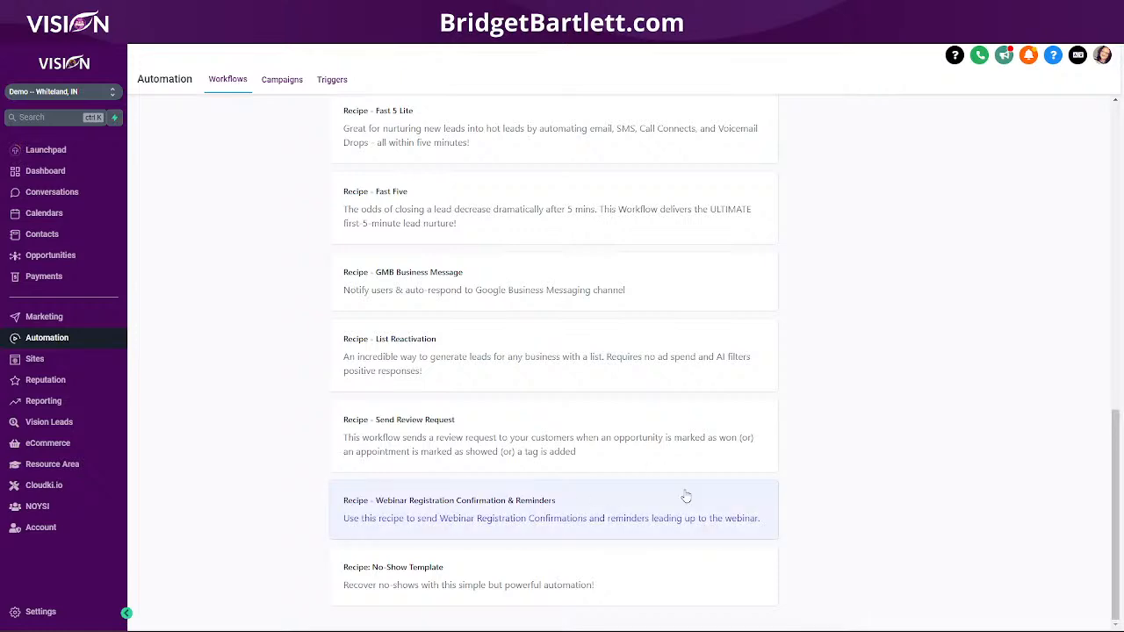
scroll(955, 412, "up", 10)
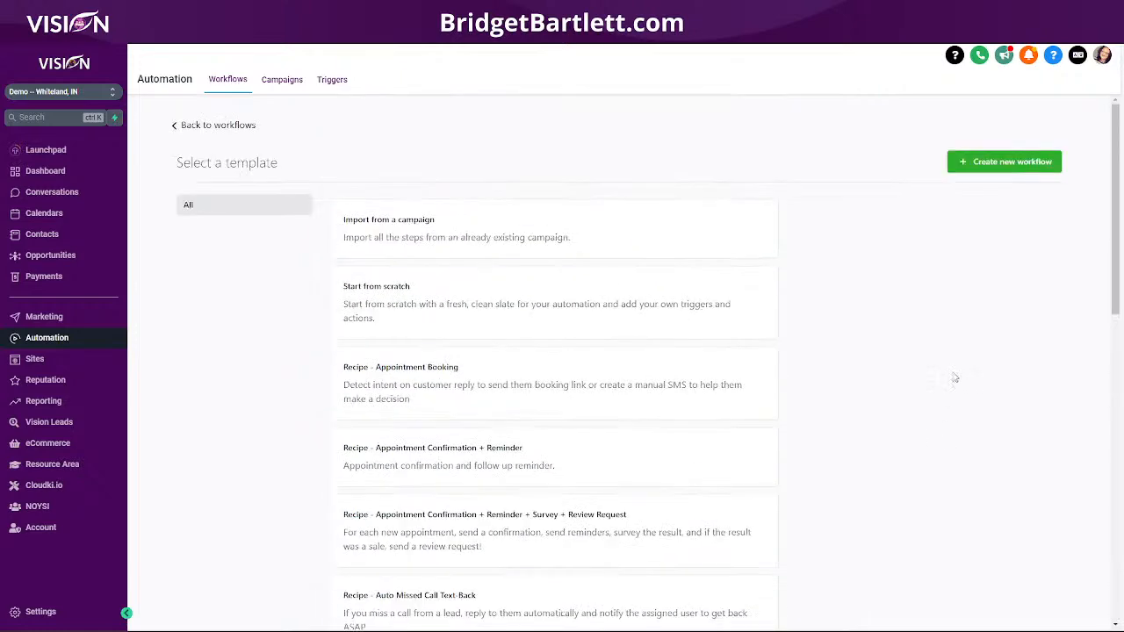
left_click(1013, 163)
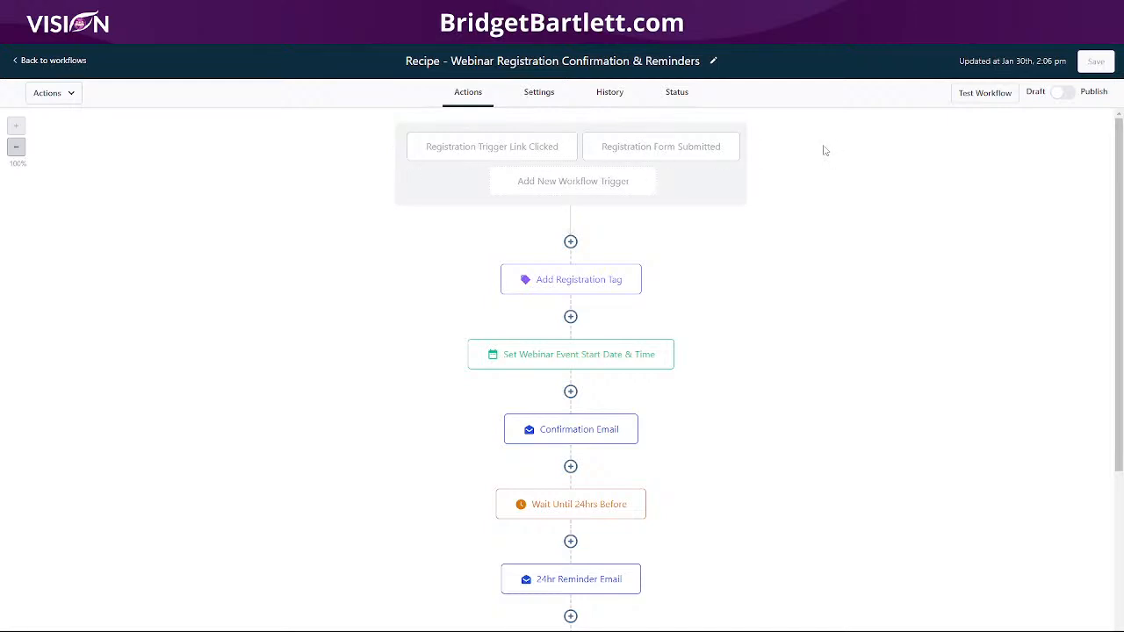
Review the settings of the Registration Trigger Link Clicked and Registration Form Submitted triggers without changing them.
left_click(486, 150)
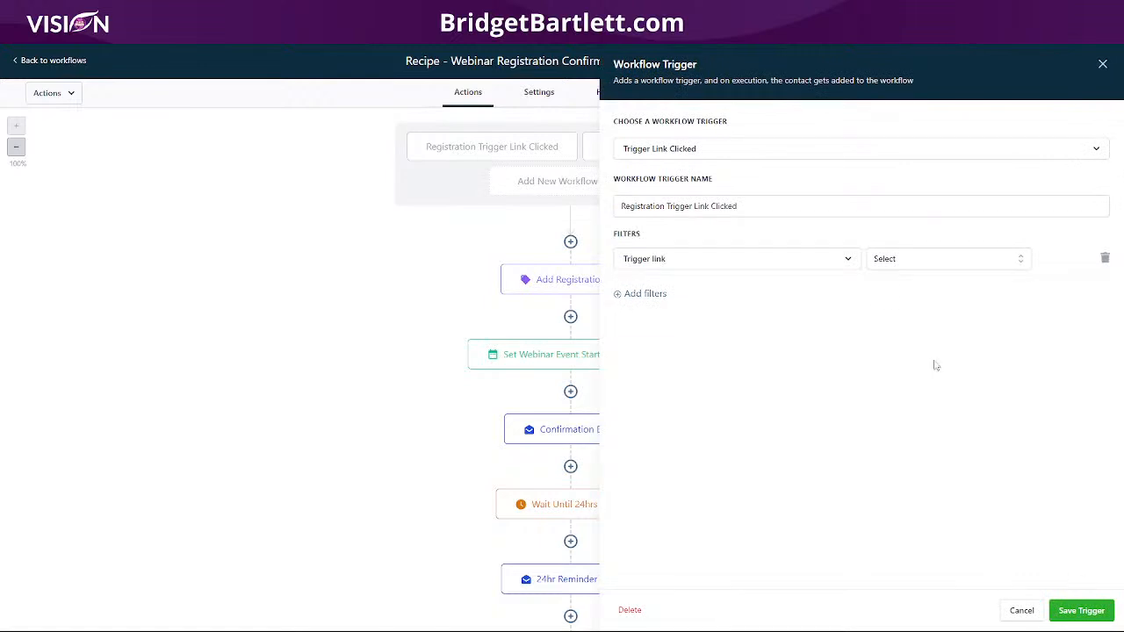
left_click(1021, 610)
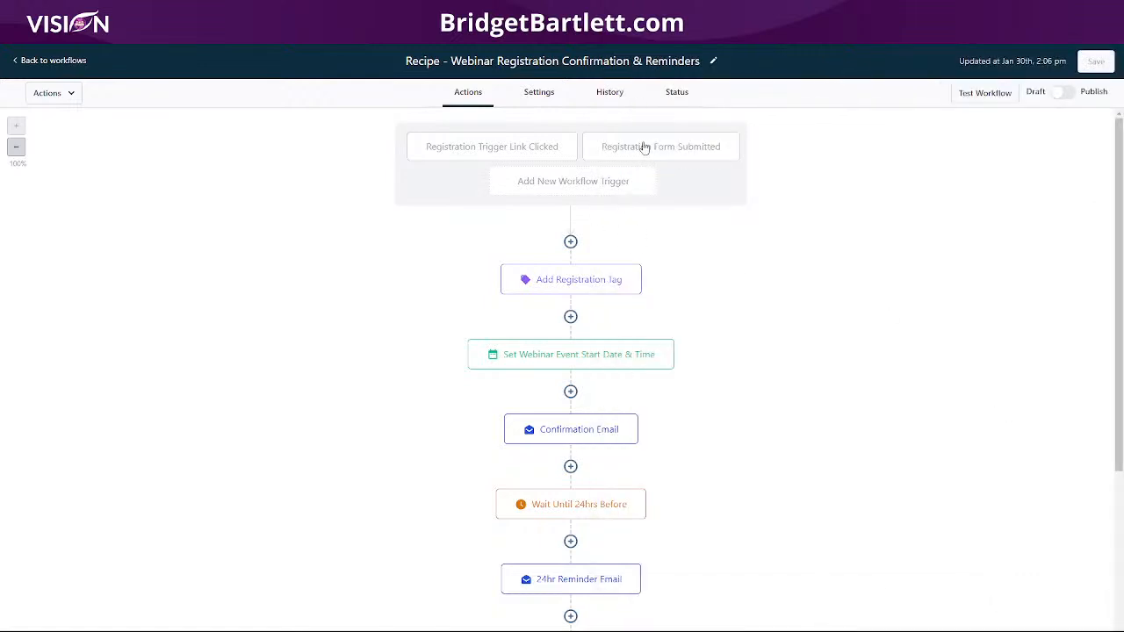
left_click(672, 149)
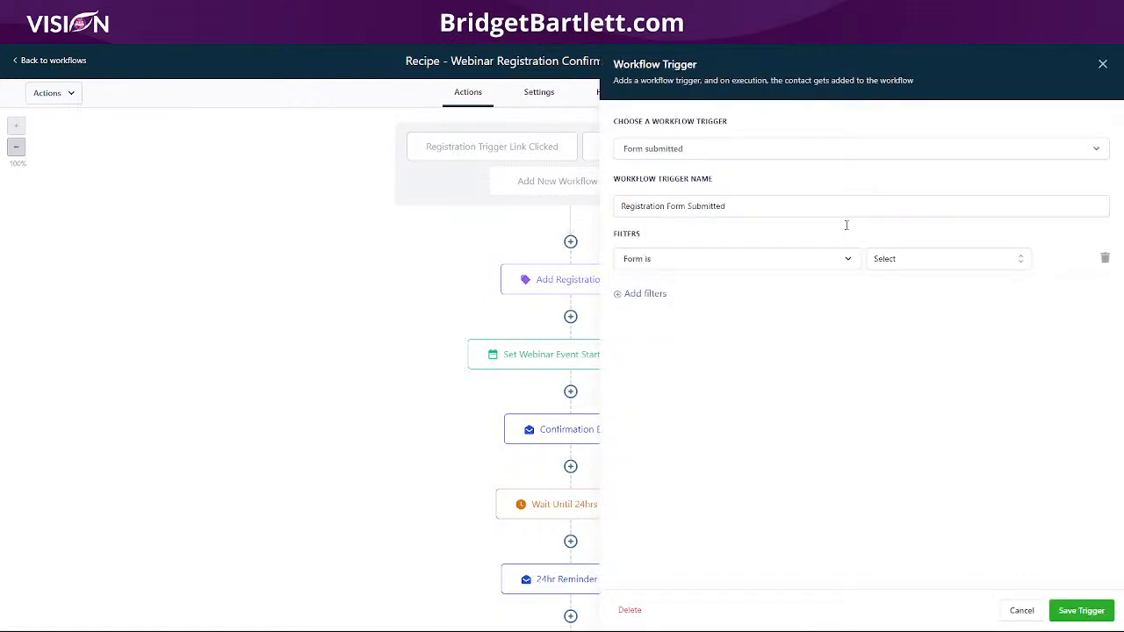
left_click(1021, 611)
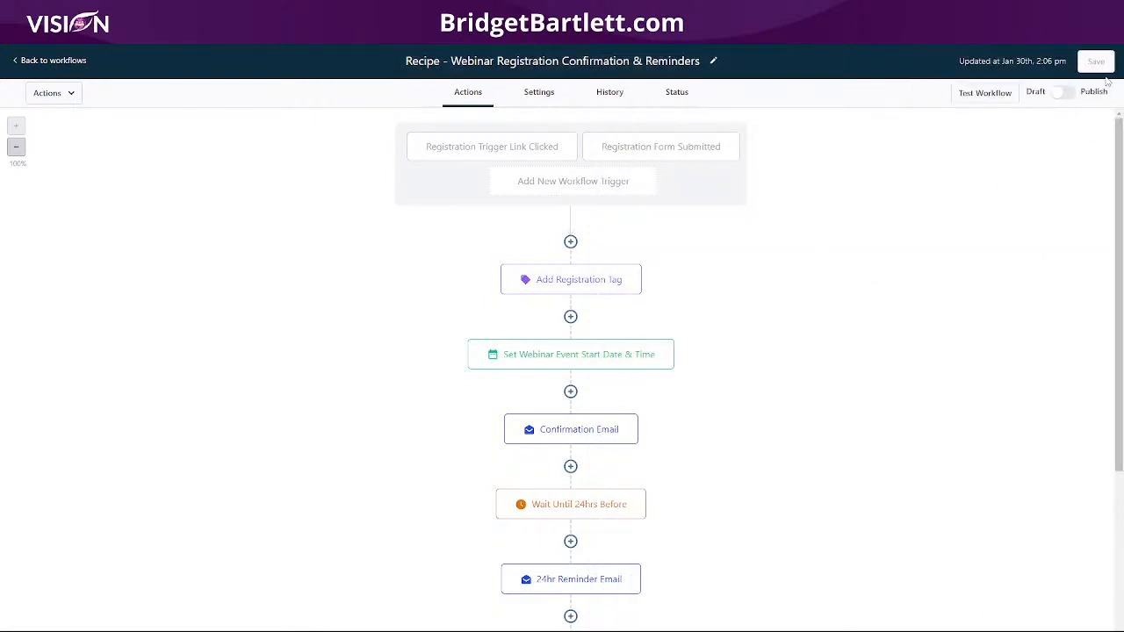
Leave the workflow editor, search the funnels for "web" and open the Project Management Webinar funnel.
left_click(70, 62)
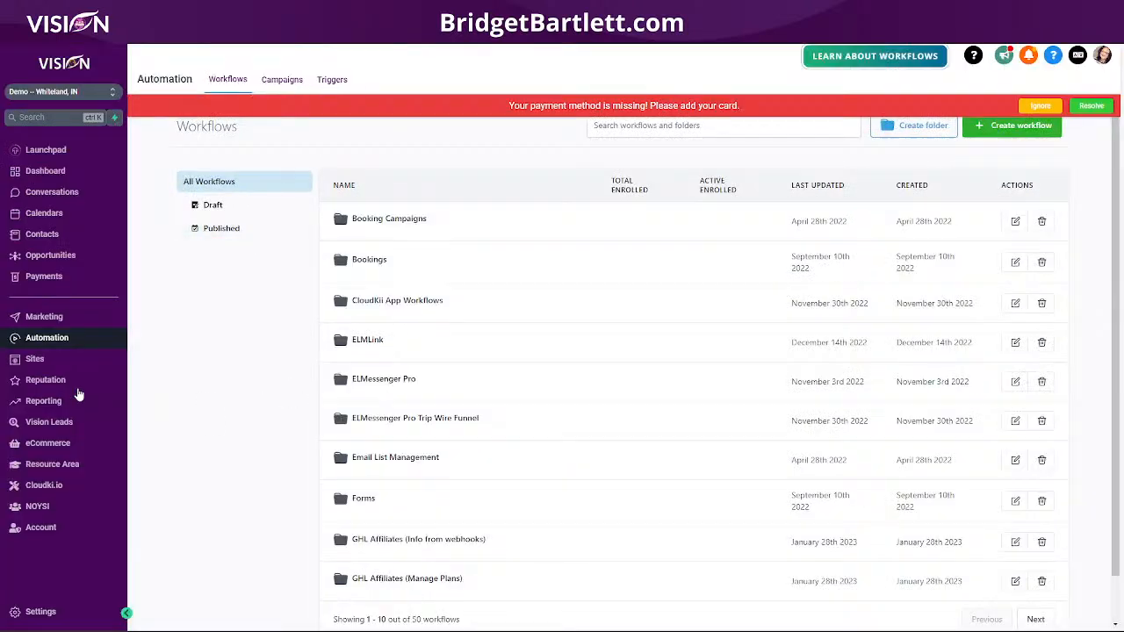
left_click(43, 358)
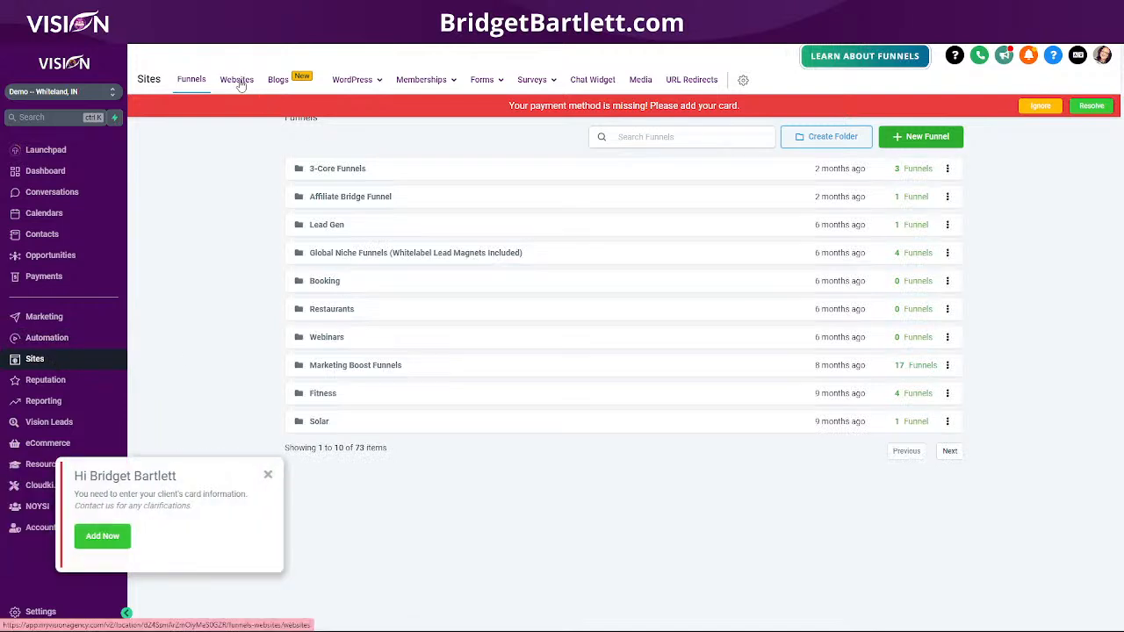
left_click(661, 136)
type("web")
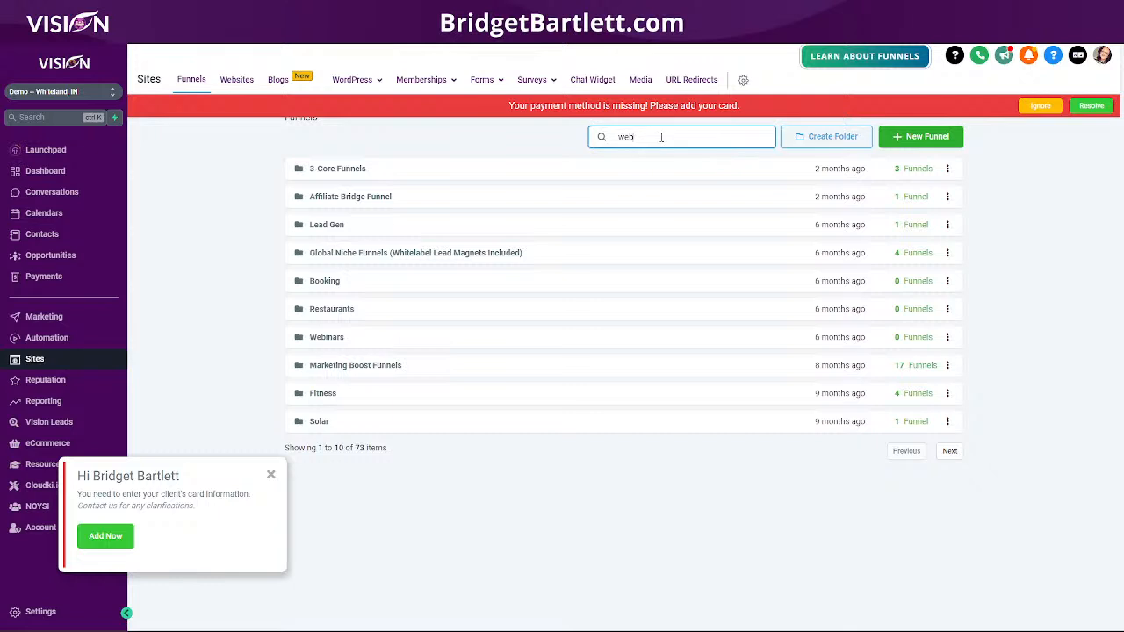
left_click(381, 198)
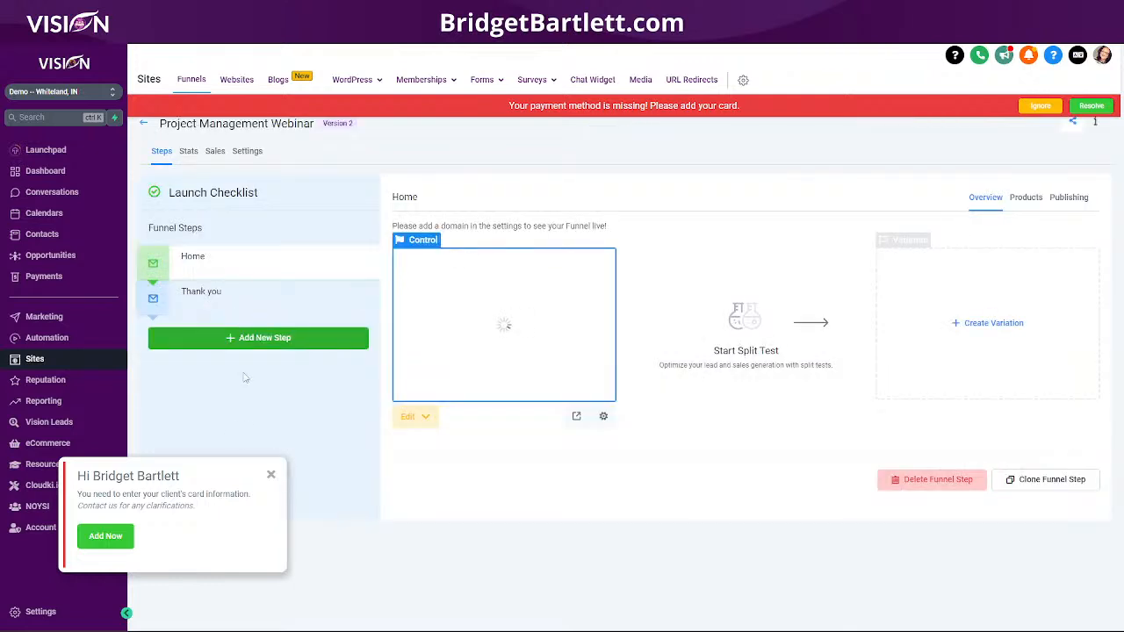
Preview the funnel's Thank you page to get its URL and close the preview.
left_click(211, 292)
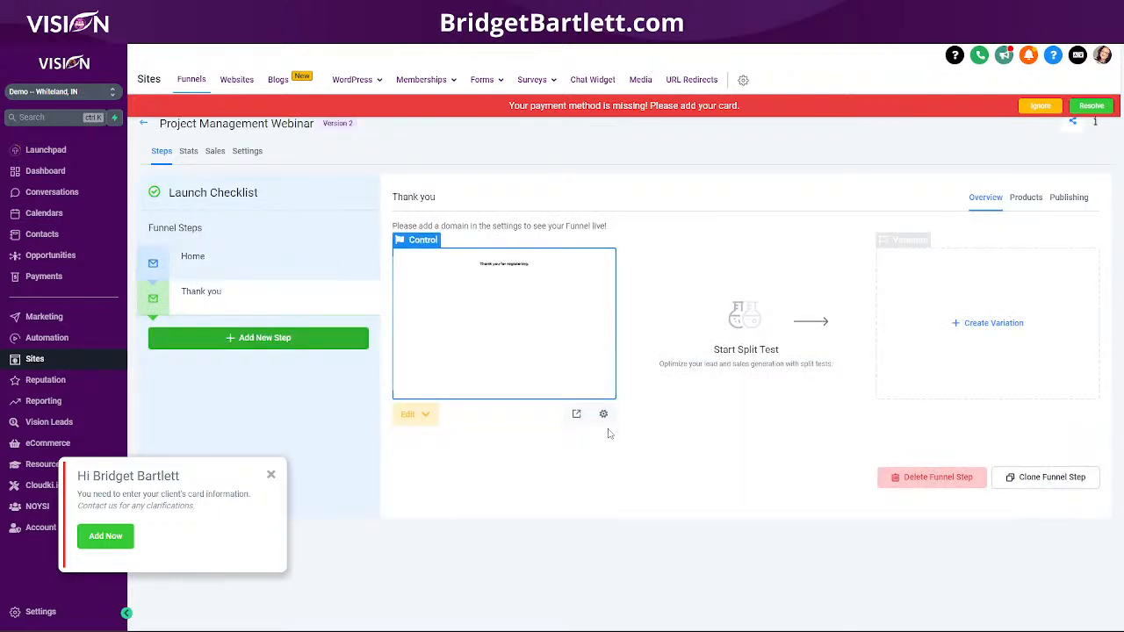
left_click(578, 413)
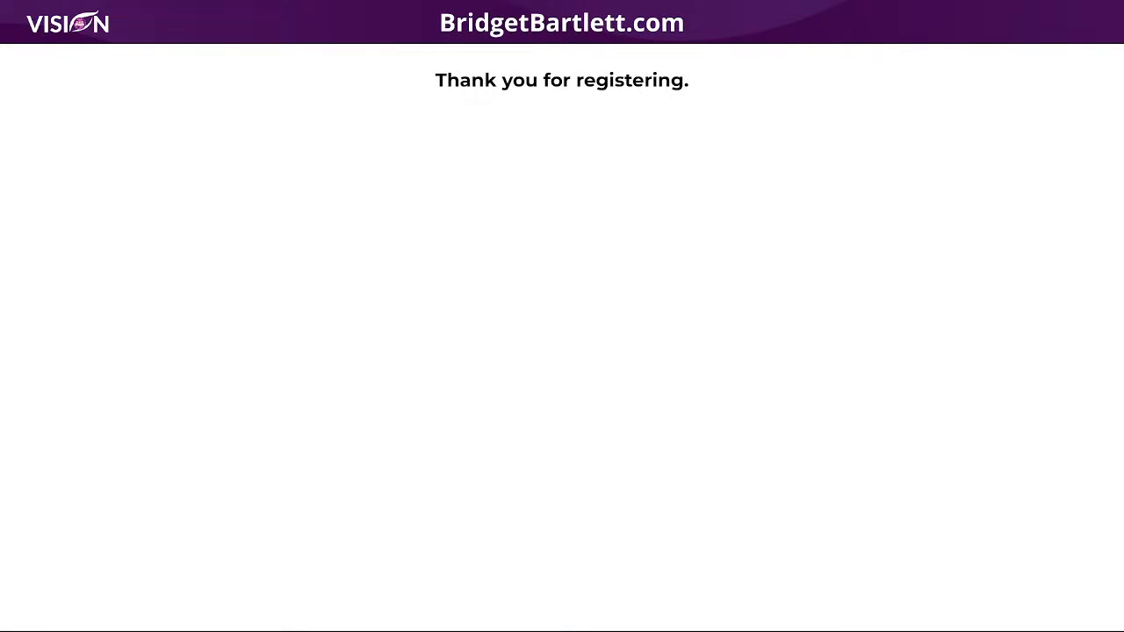
key("ctrl+w")
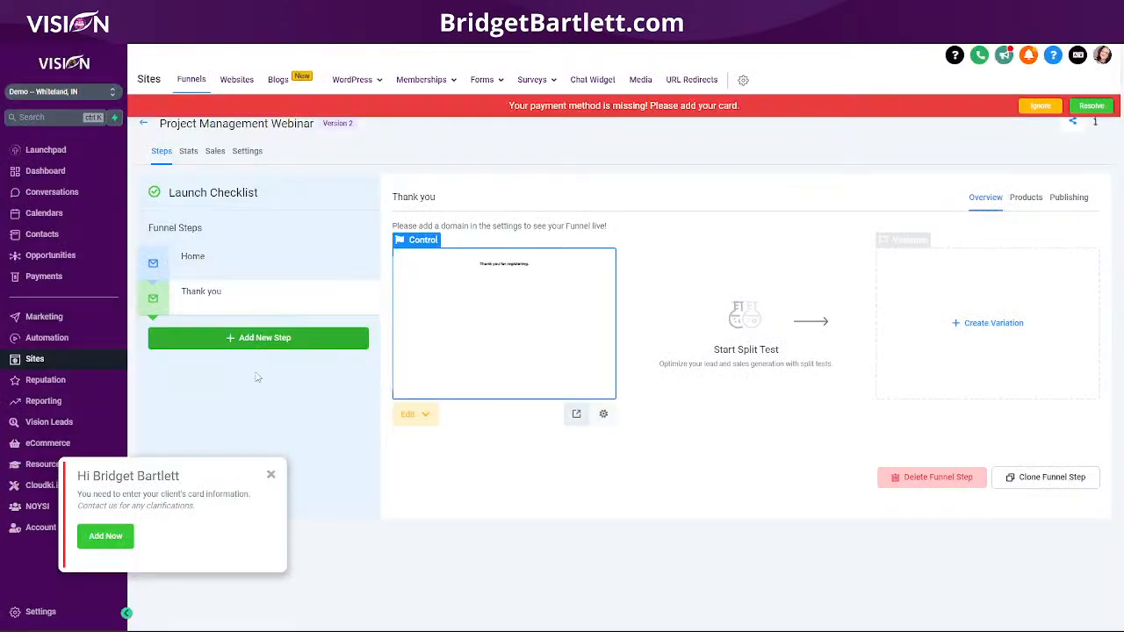
Open the automation triggers list, dismissing the client card reminder and ignoring the missing payment method warning.
left_click(47, 338)
left_click(271, 474)
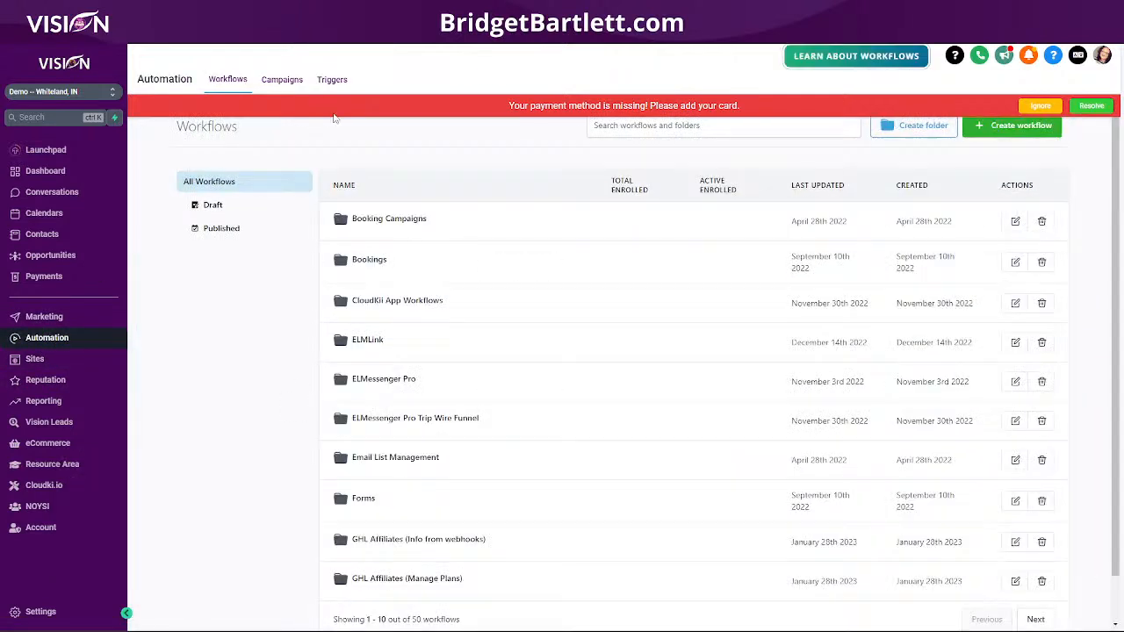
left_click(332, 80)
left_click(1038, 105)
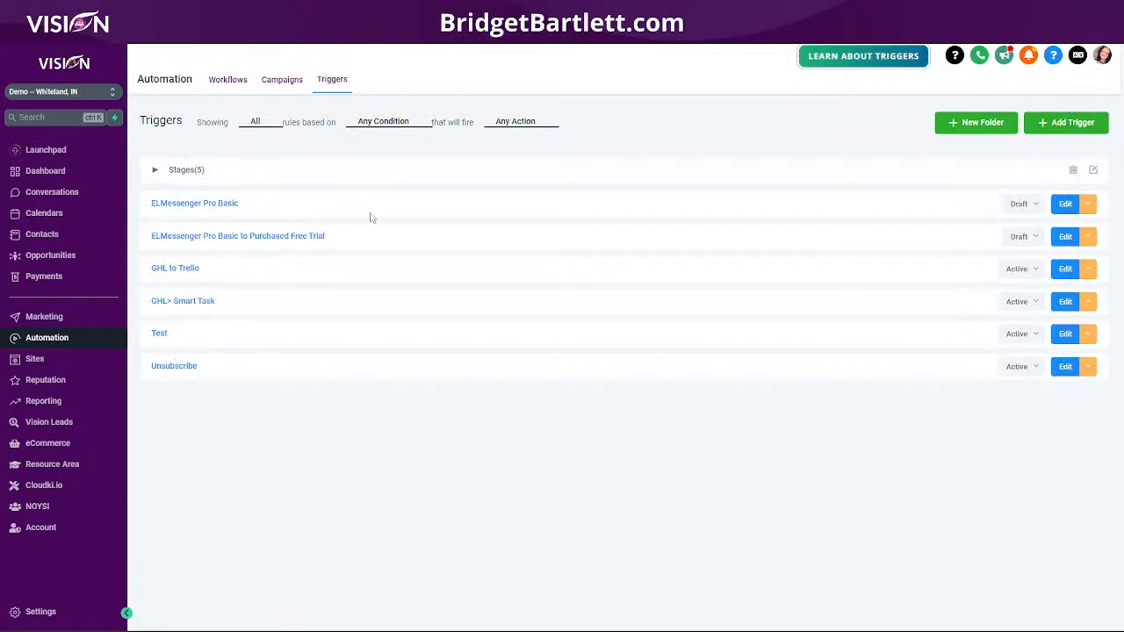
left_click(1076, 122)
left_click(467, 134)
type("Thank you for registering")
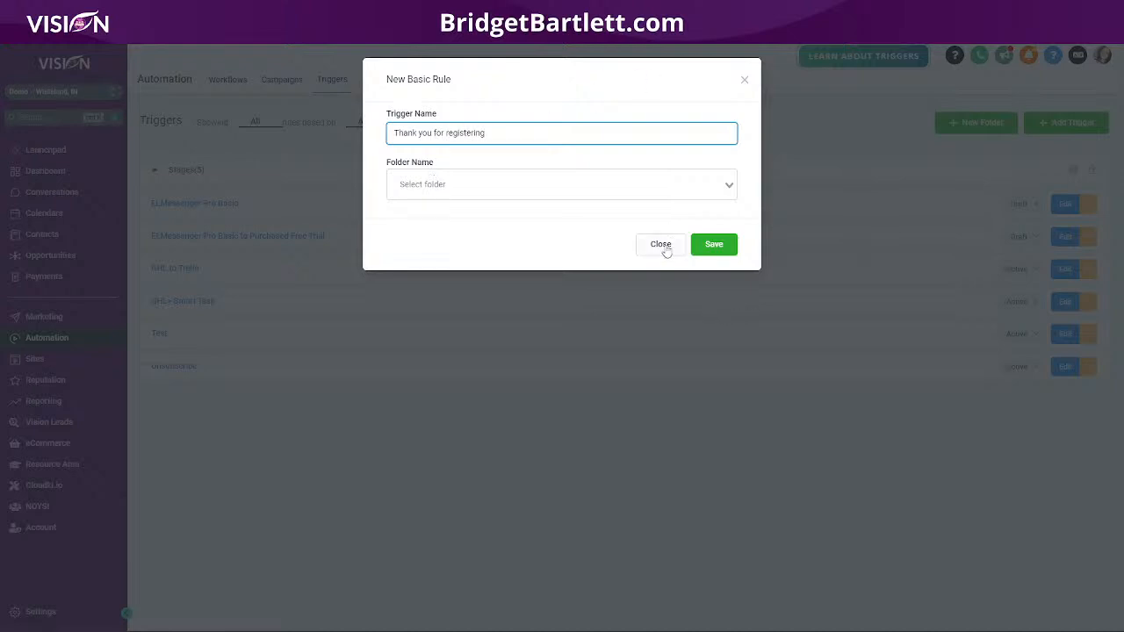
left_click(666, 252)
left_click(1065, 125)
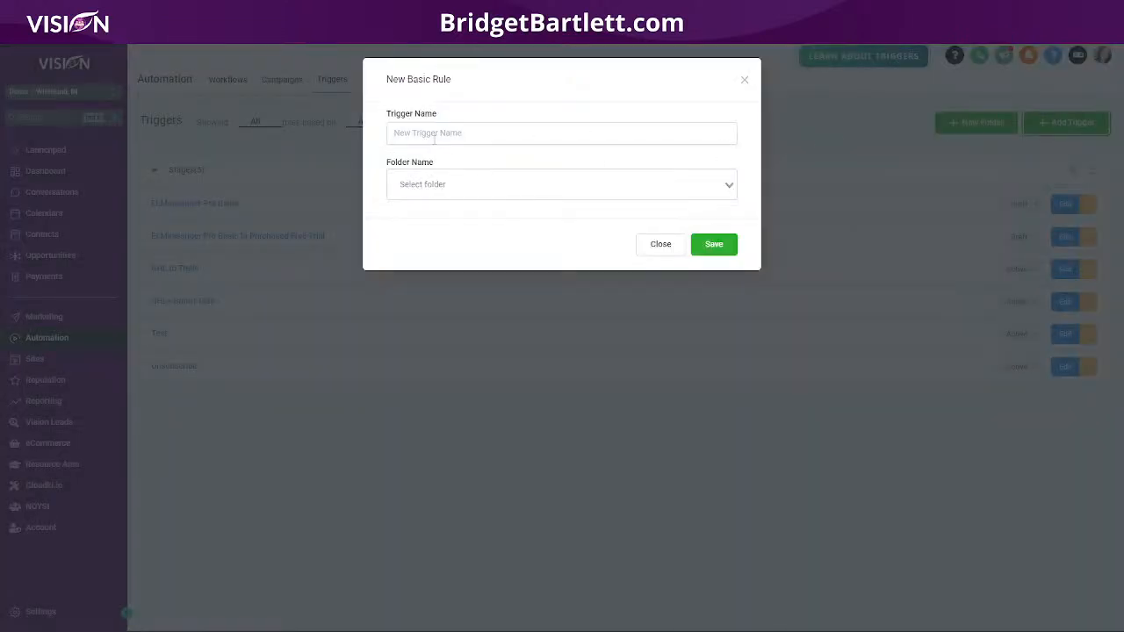
left_click(426, 182)
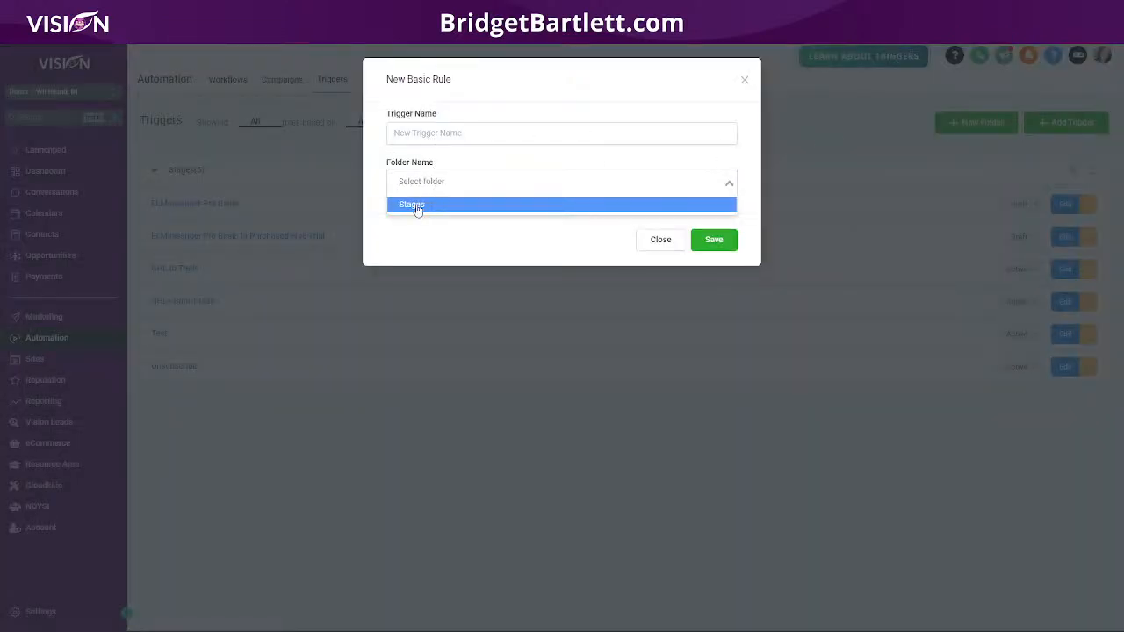
left_click(418, 207)
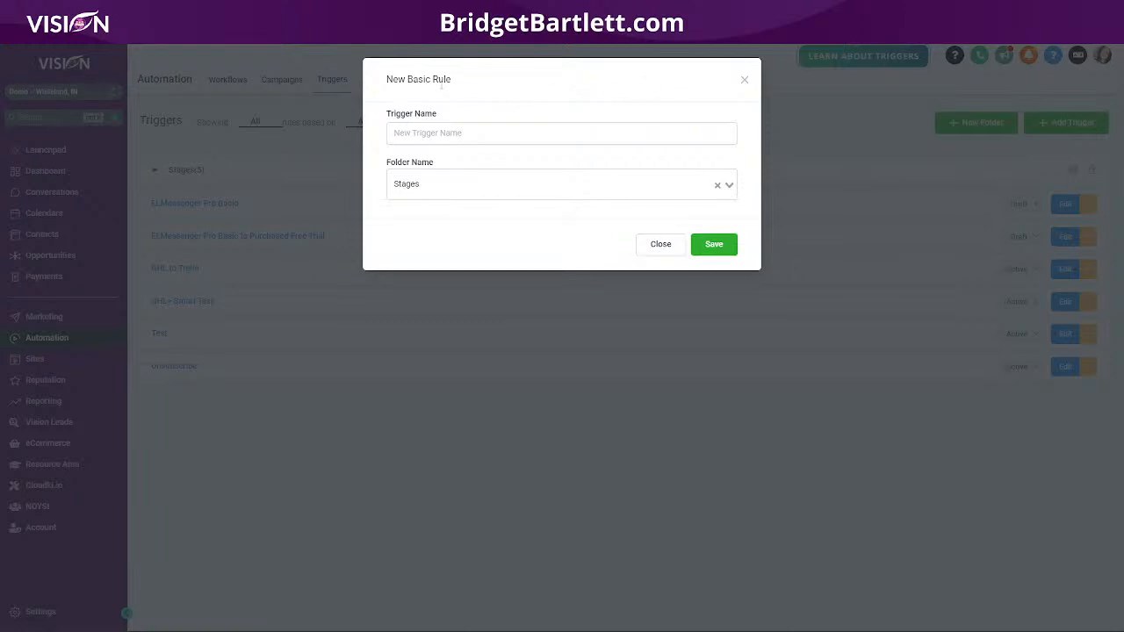
left_click(744, 80)
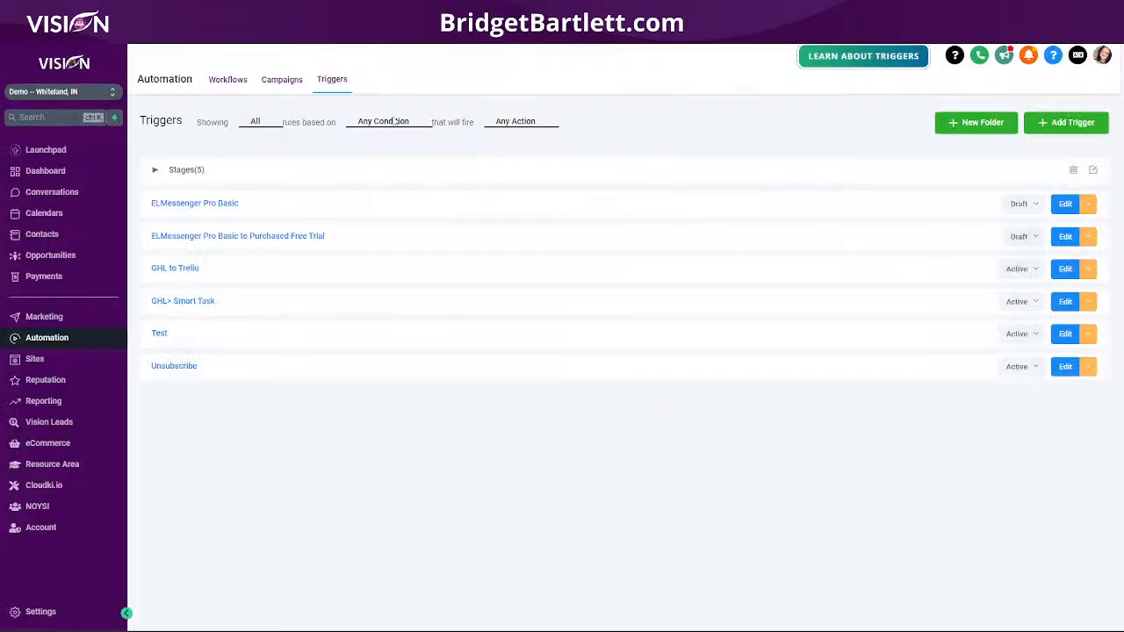
left_click(48, 317)
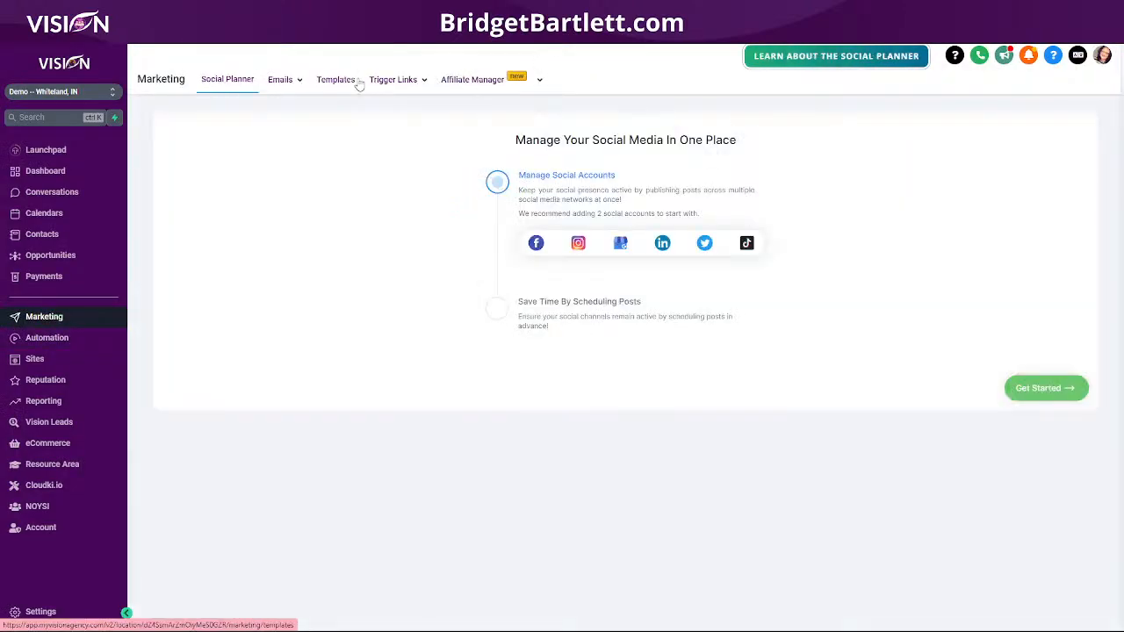
left_click(35, 340)
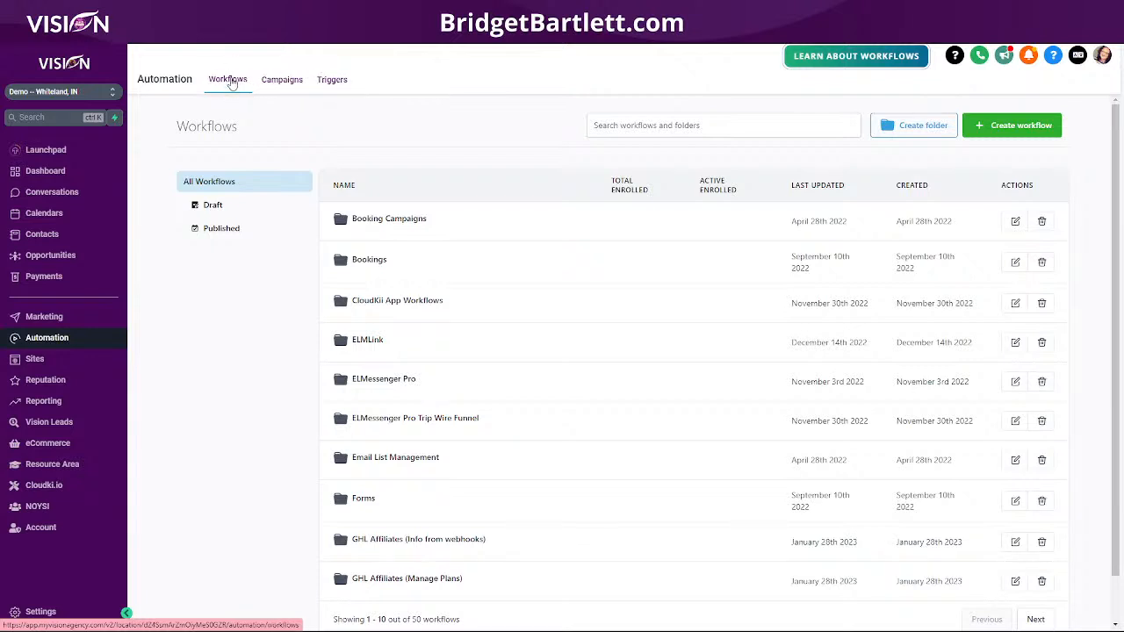
left_click(55, 323)
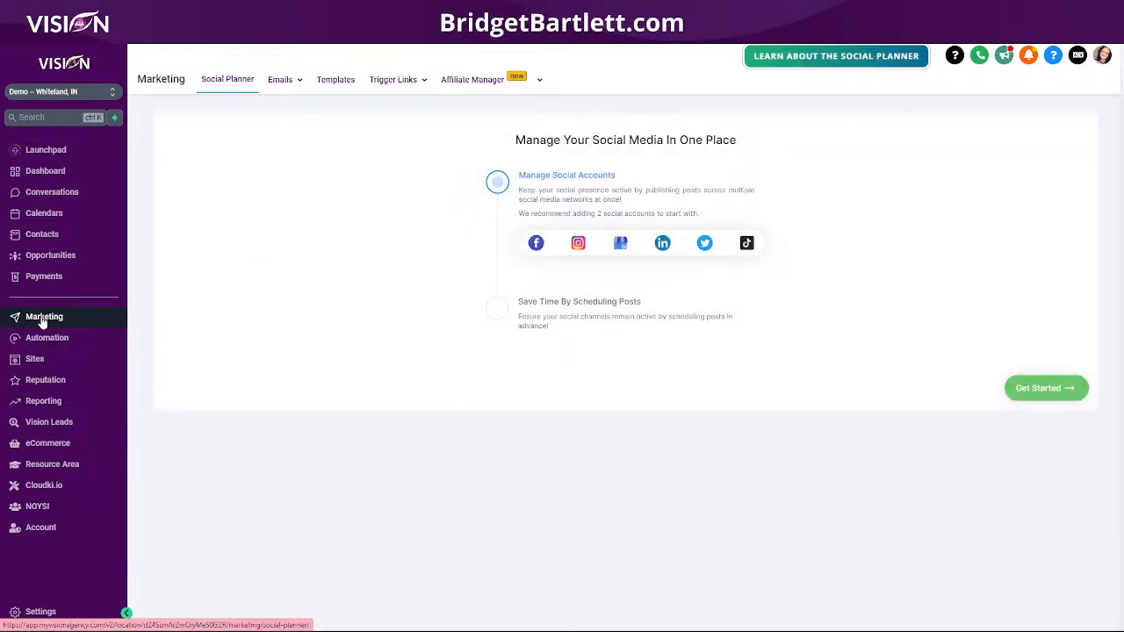
mouse_move(403, 84)
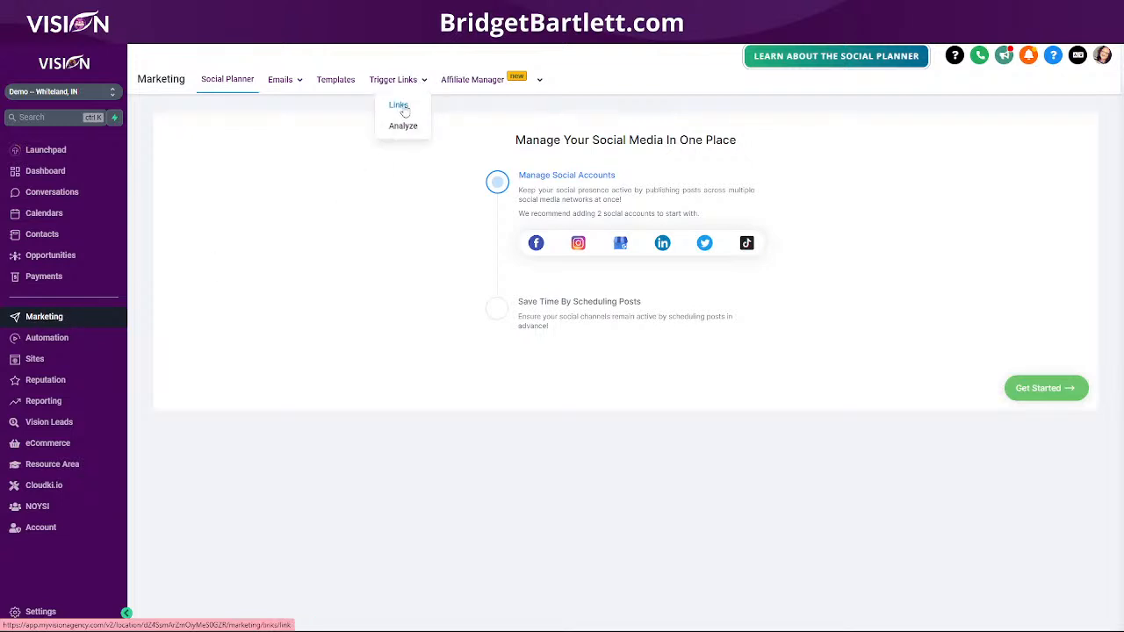
left_click(400, 106)
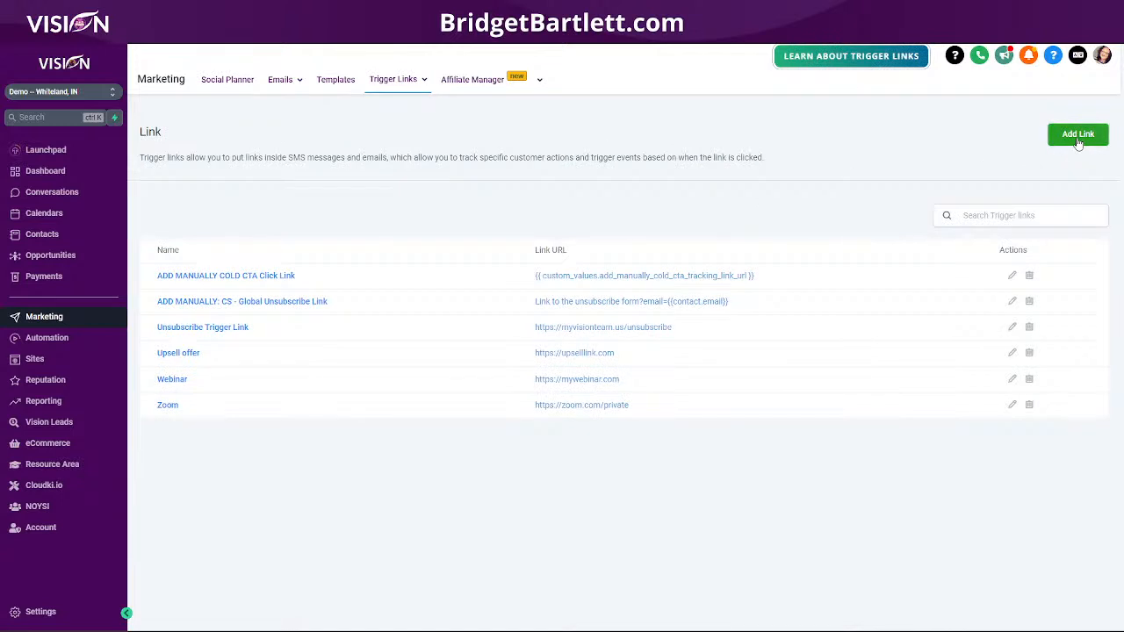
left_click(1078, 134)
left_click(415, 133)
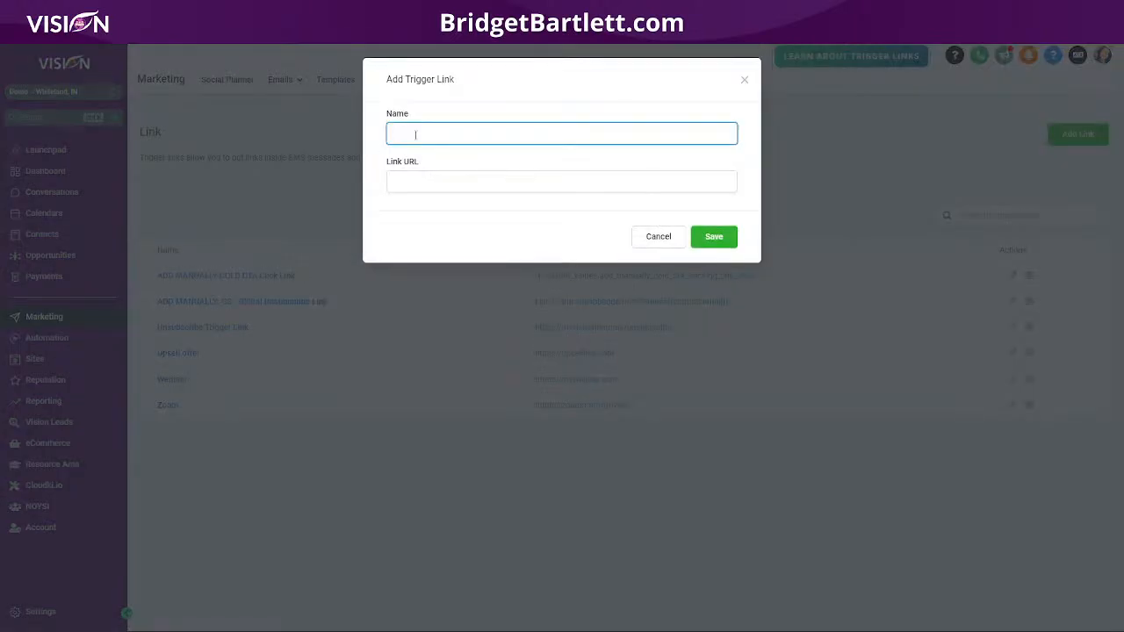
type("We")
key("BackSpace")
key("BackSpace")
type("Theo")
left_click(418, 186)
type("https://app.myvisionagency.com/v2/preview/2WVm0N4ndjNW1MlcV1HU")
left_click(714, 237)
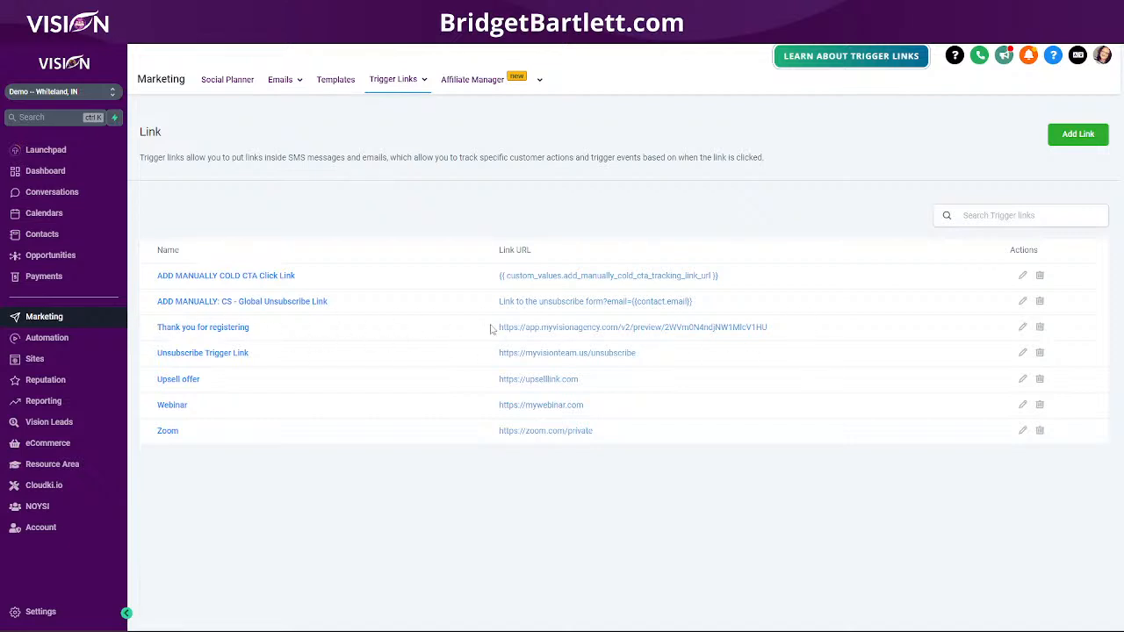
left_click_drag(138, 158, 785, 165)
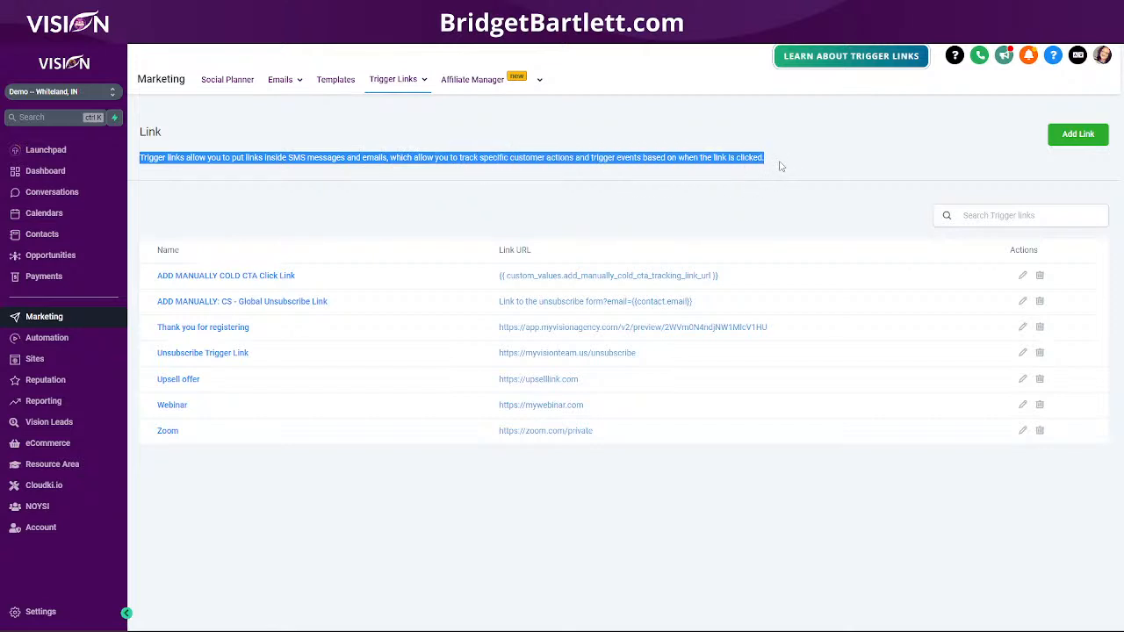
Search the workflows for "web" and open the draft "Recipe - Webinar Registration Confirmation & Reminders" workflow.
left_click(38, 344)
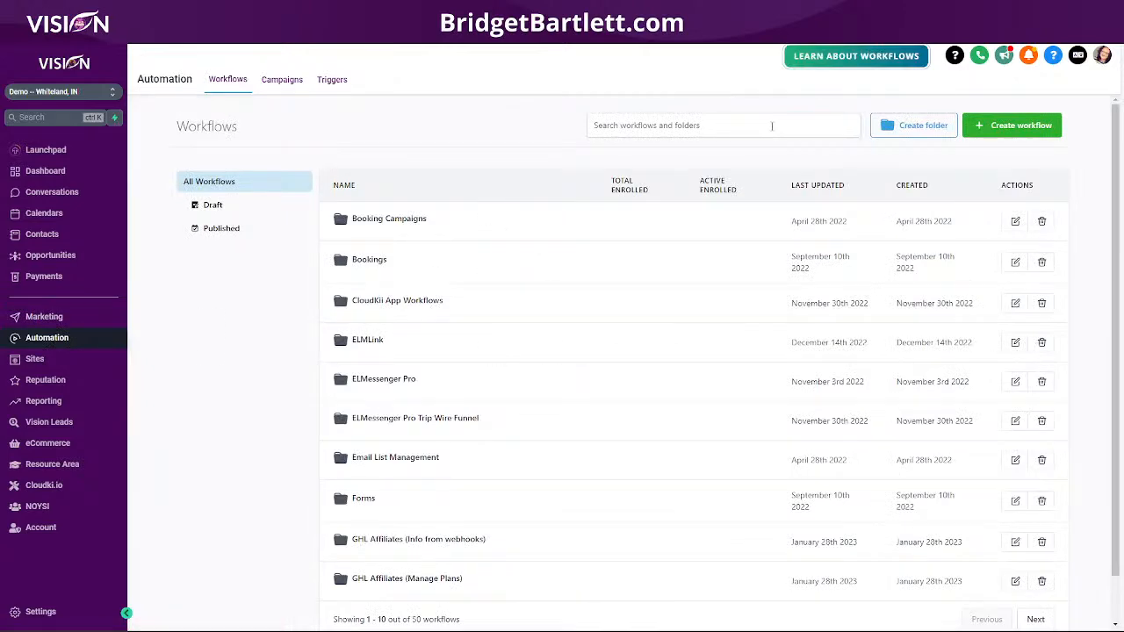
left_click(772, 126)
type("web")
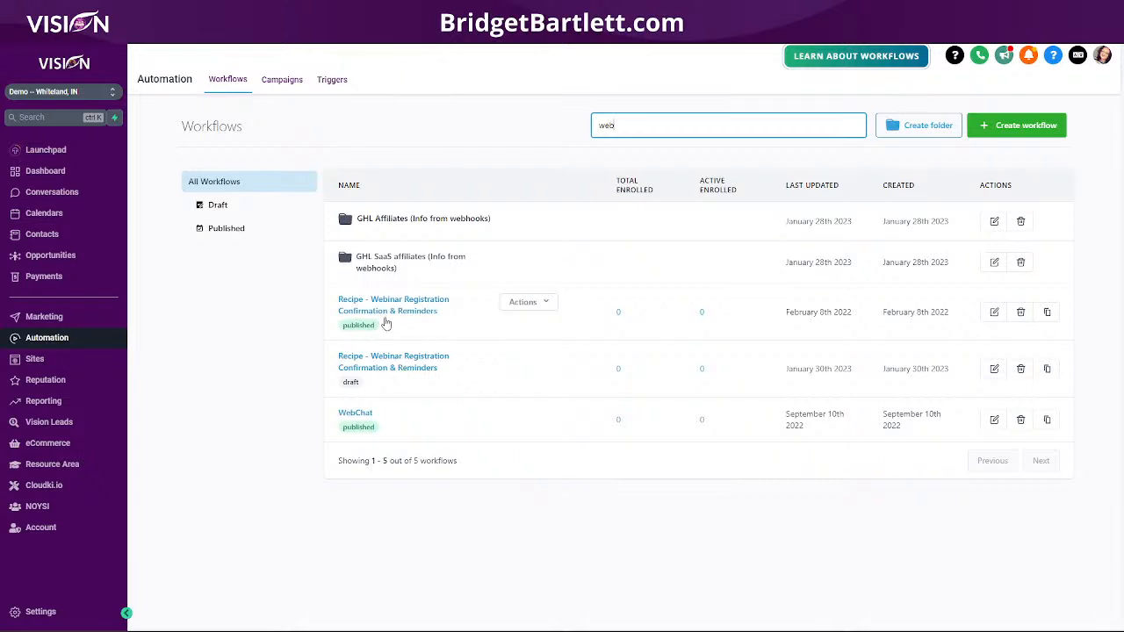
left_click(399, 361)
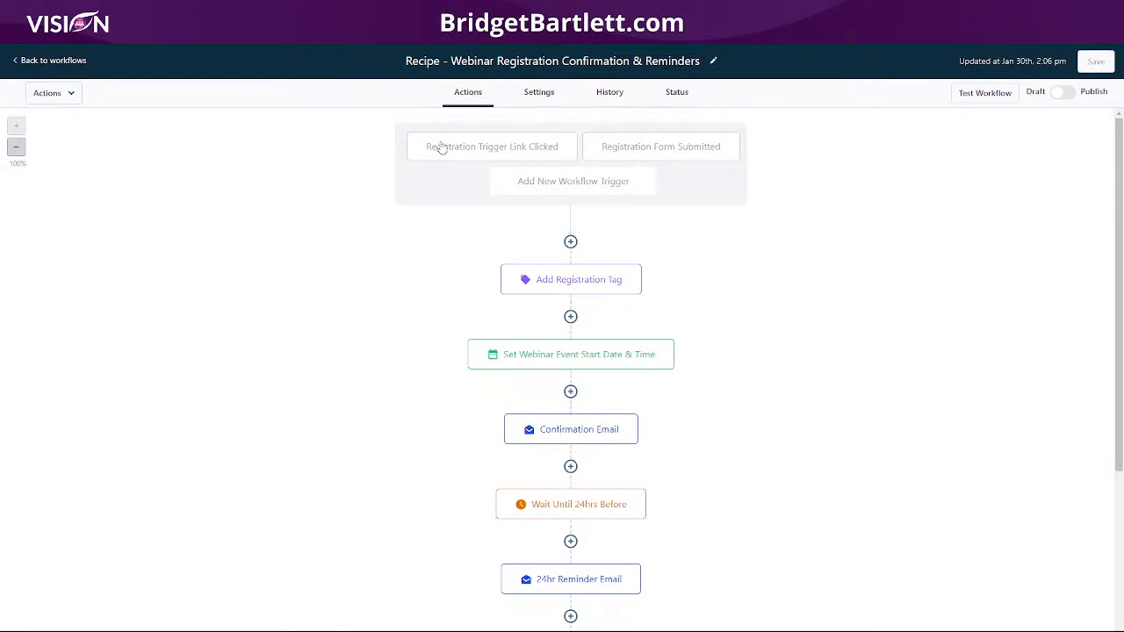
Set the Registration Trigger Link Clicked trigger's link filter to "Thank you for registering" and save the trigger.
left_click(441, 147)
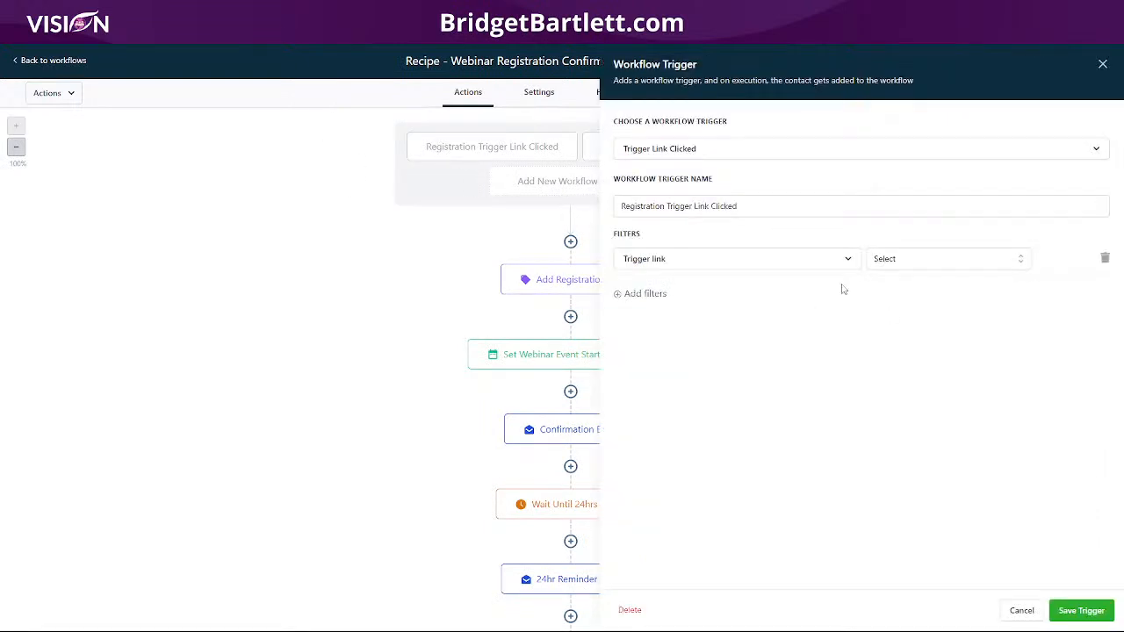
left_click(944, 258)
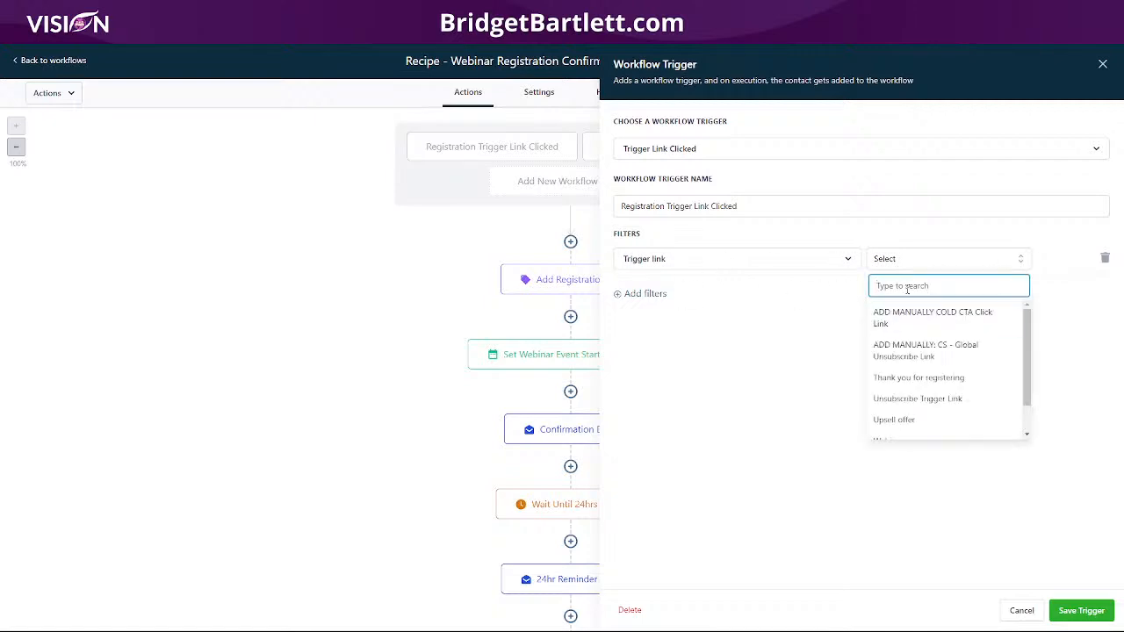
left_click(932, 380)
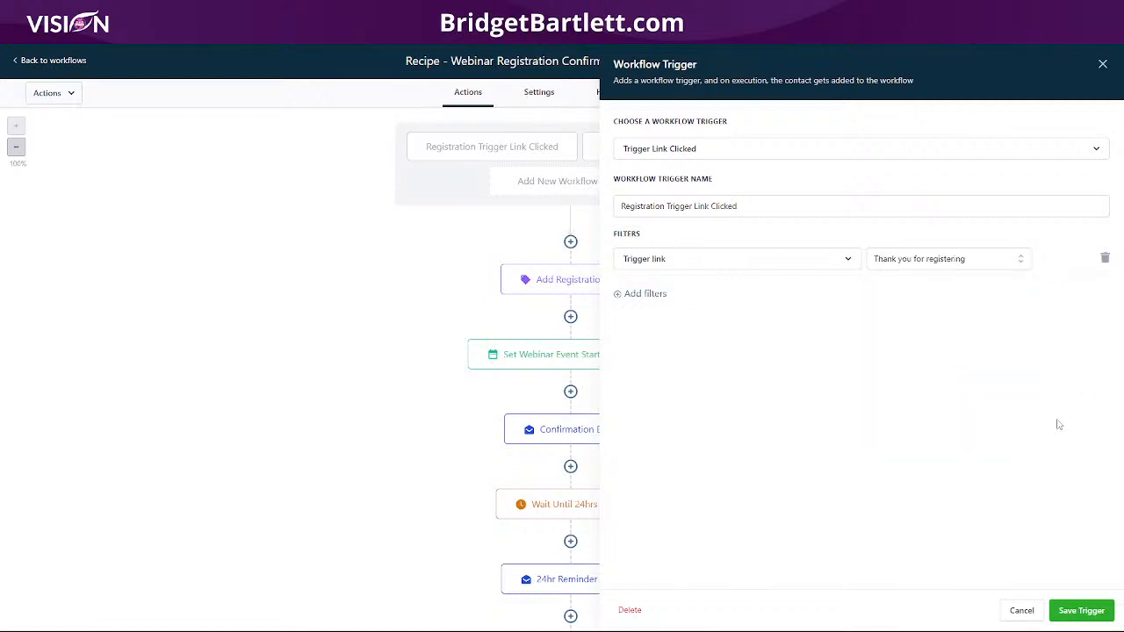
left_click(1082, 598)
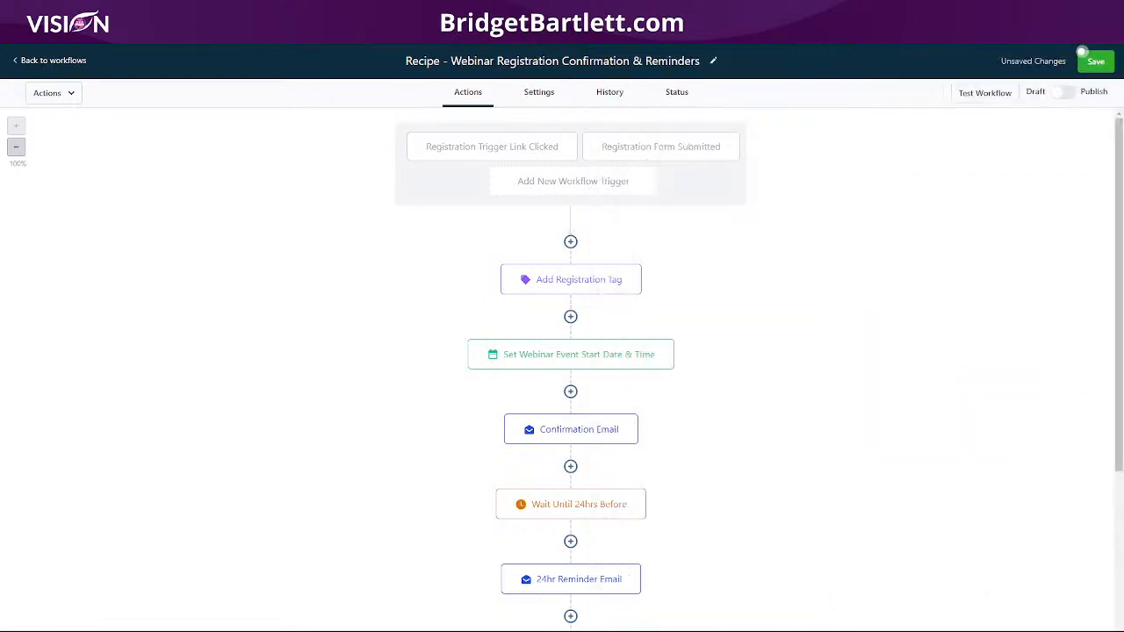
Set the Registration Form Submitted trigger's form filter to "Webinar Registration", then save the trigger and the workflow.
left_click(645, 155)
left_click(909, 258)
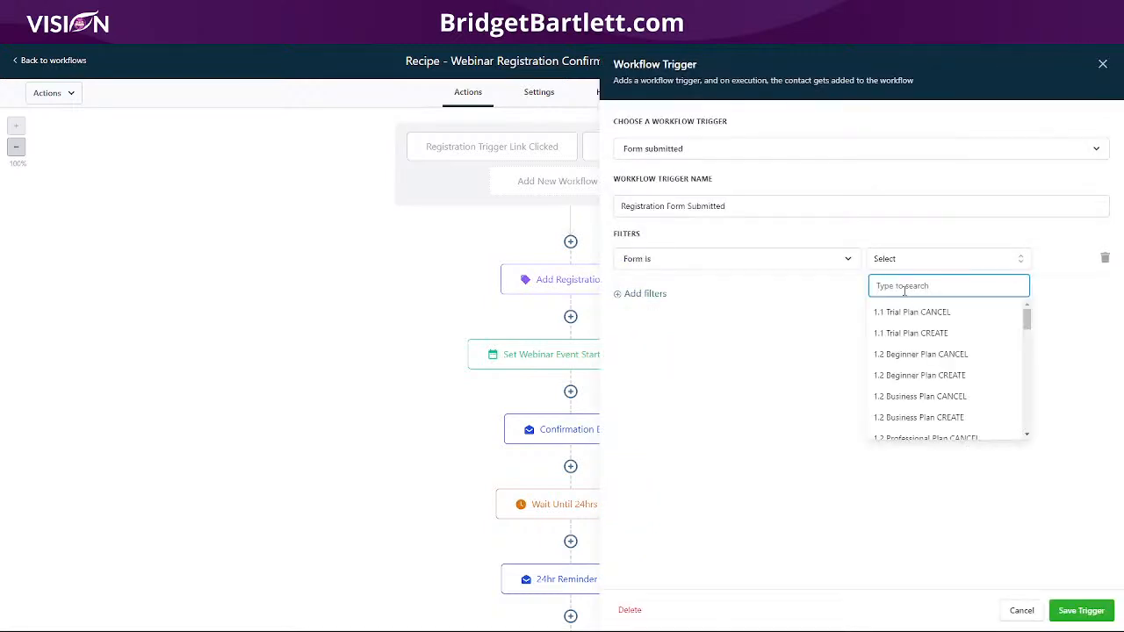
type("re")
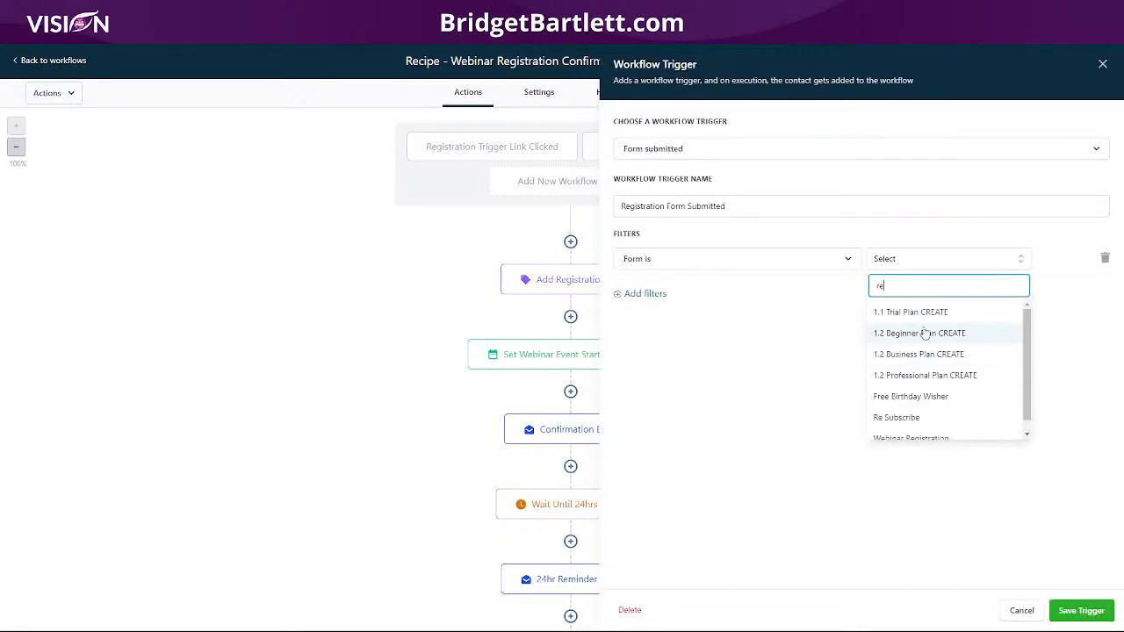
left_click(928, 437)
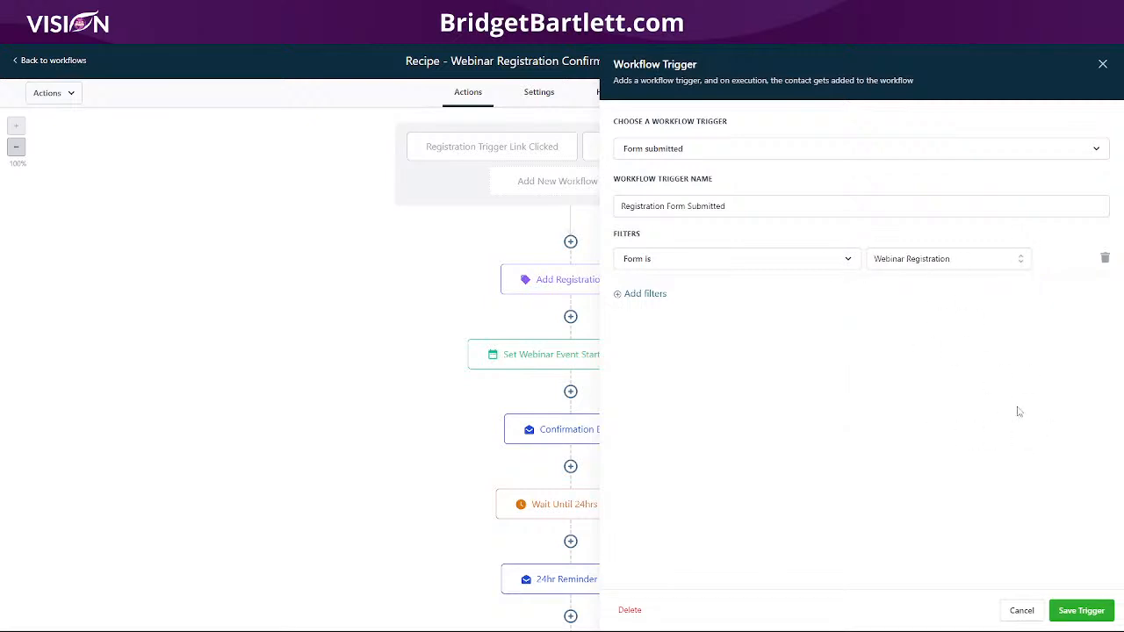
left_click(1080, 610)
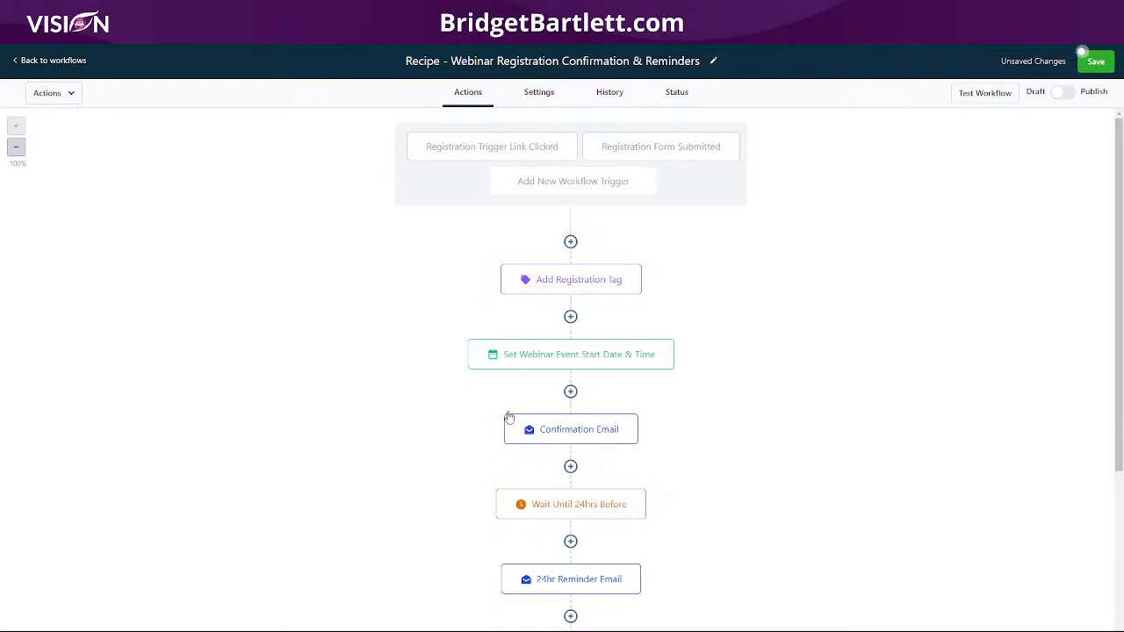
left_click(1094, 61)
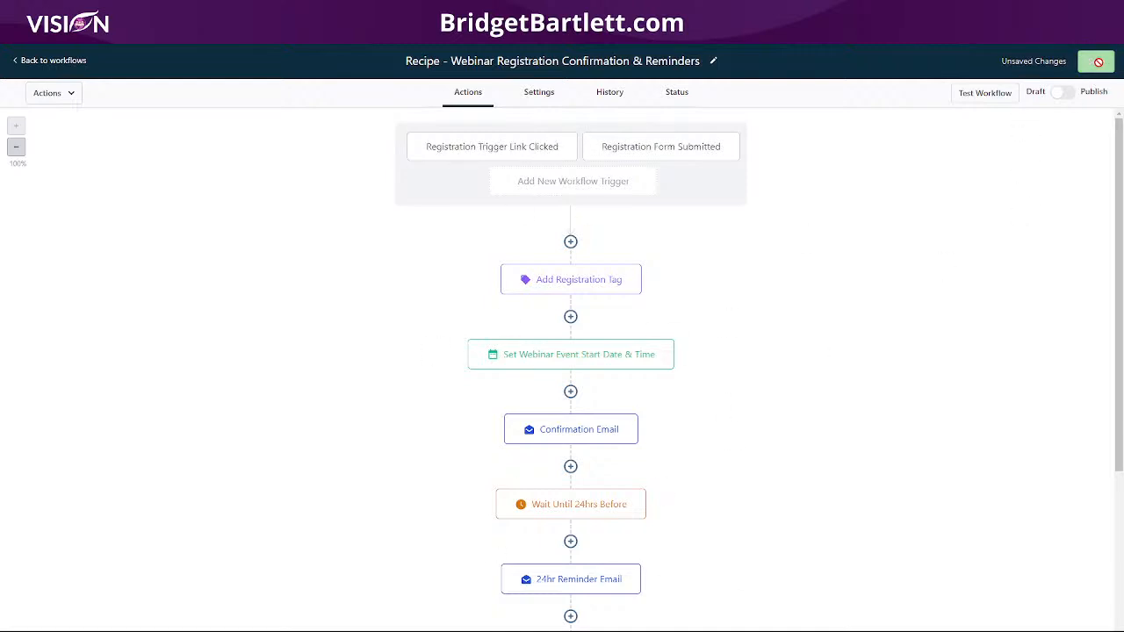
Create a new tag named "webinars" in the Add Registration Tag action and save the action.
left_click(613, 279)
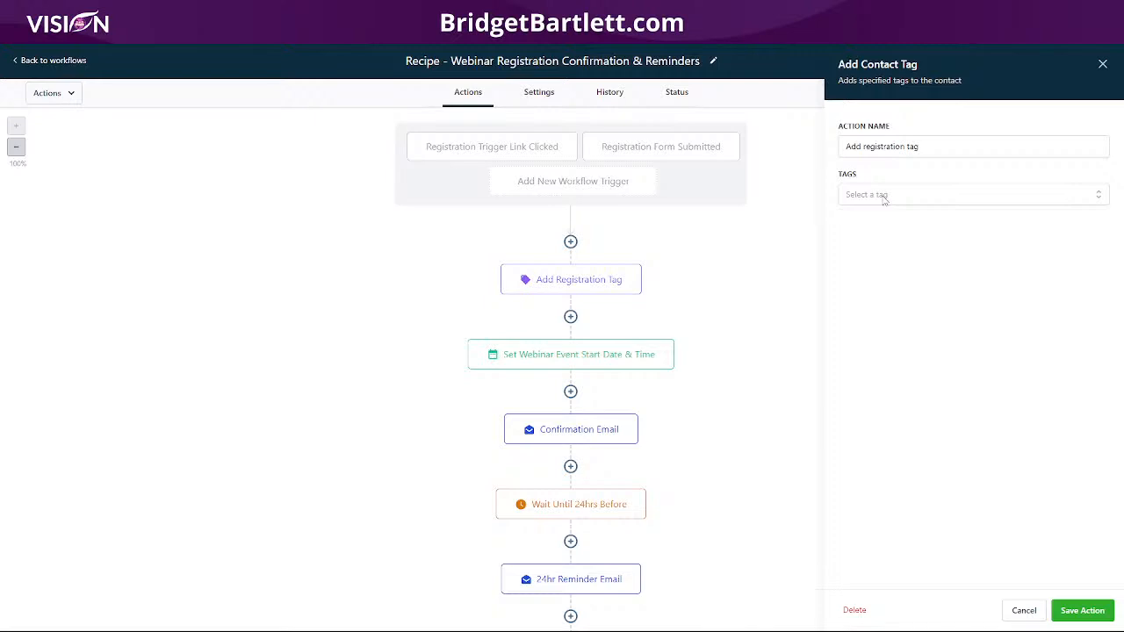
left_click(884, 197)
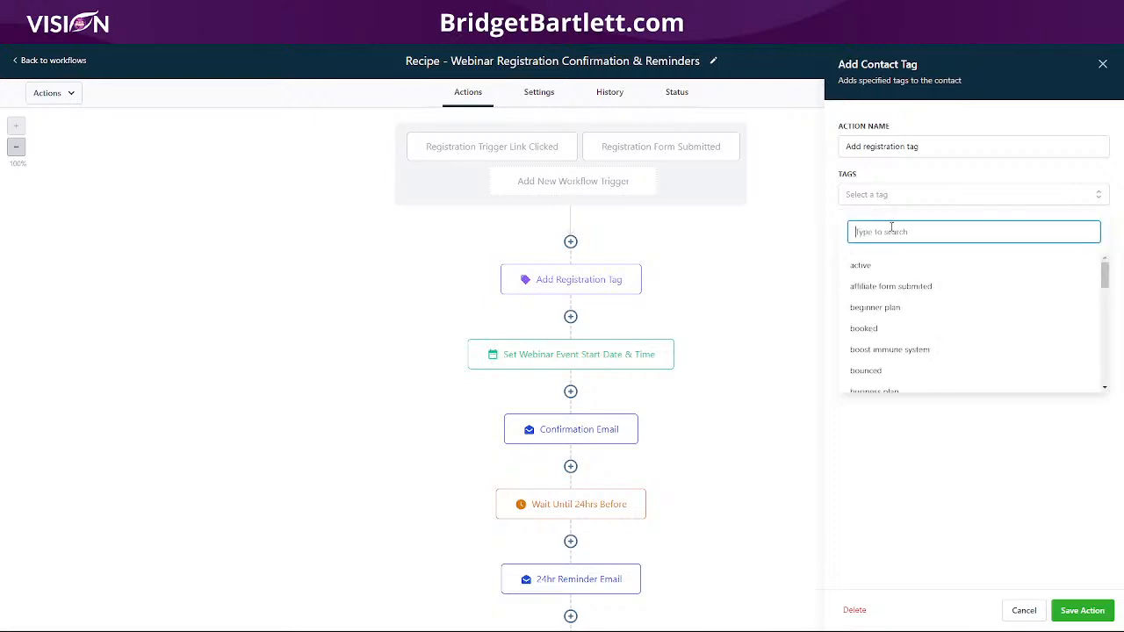
type("webinars")
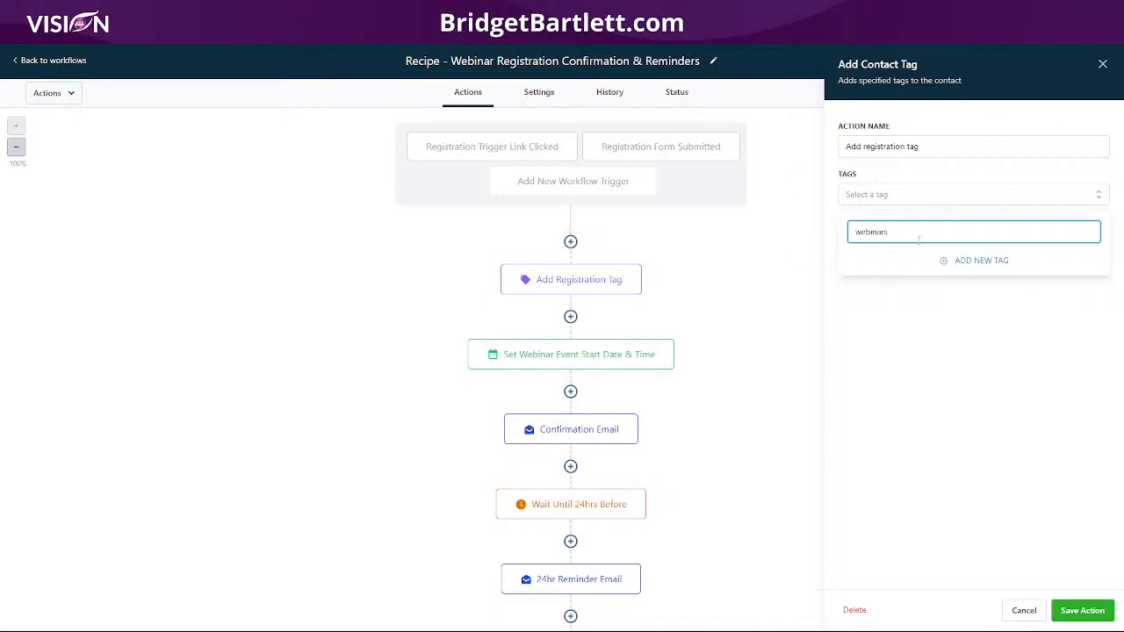
left_click(978, 261)
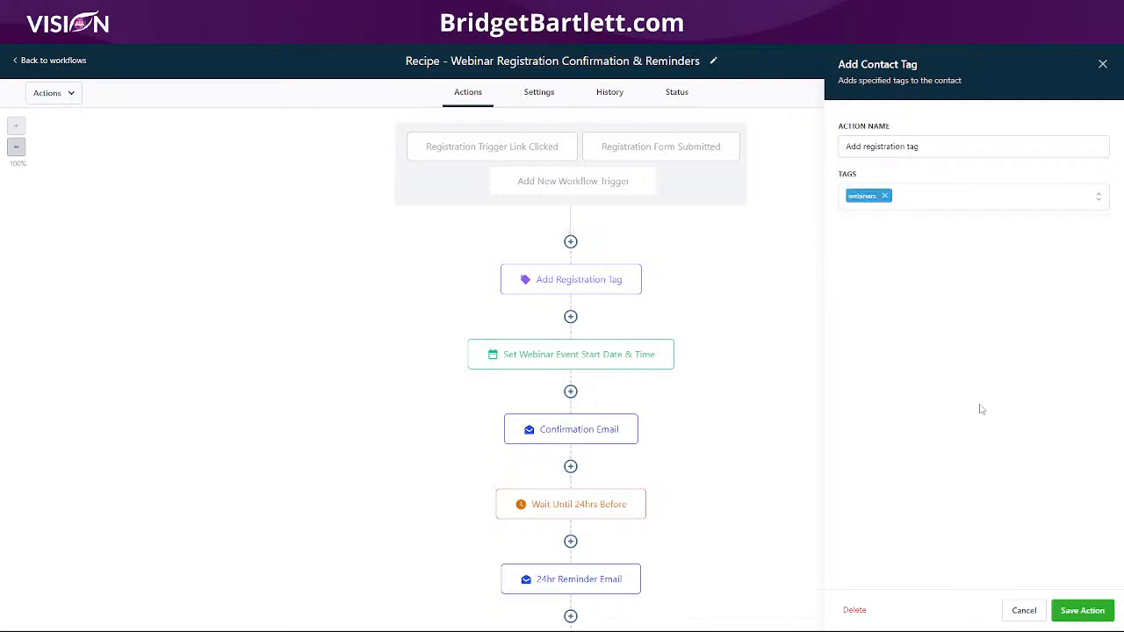
left_click(1080, 609)
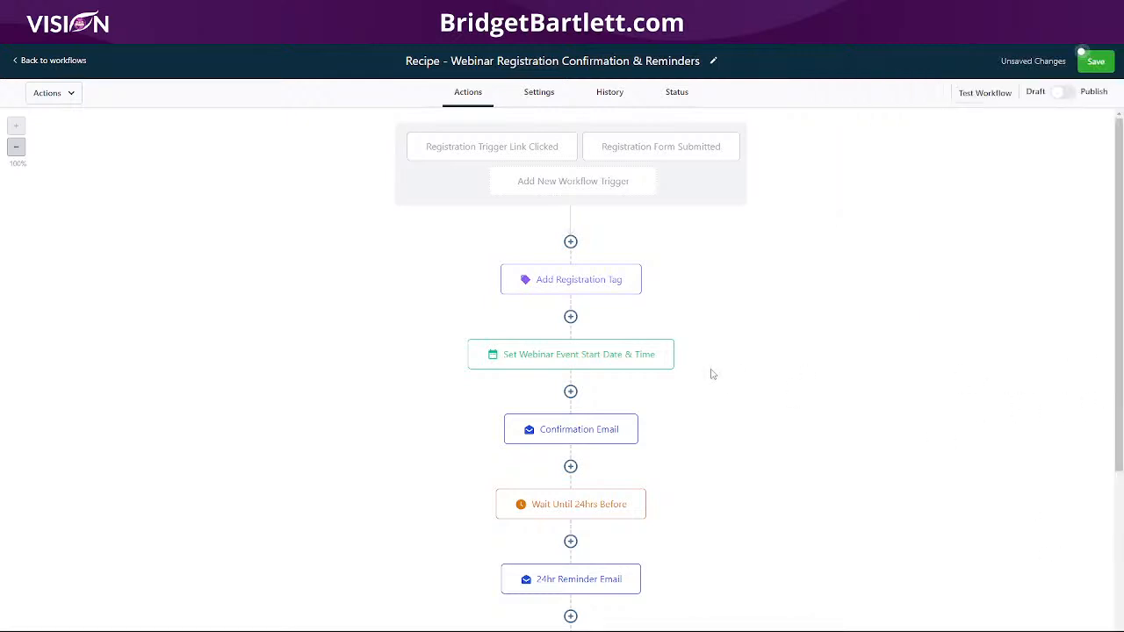
Set the Set Webinar Event Start Date & Time action's date to 2023-02-06, save it with the workflow, and recheck the saved date.
left_click(567, 355)
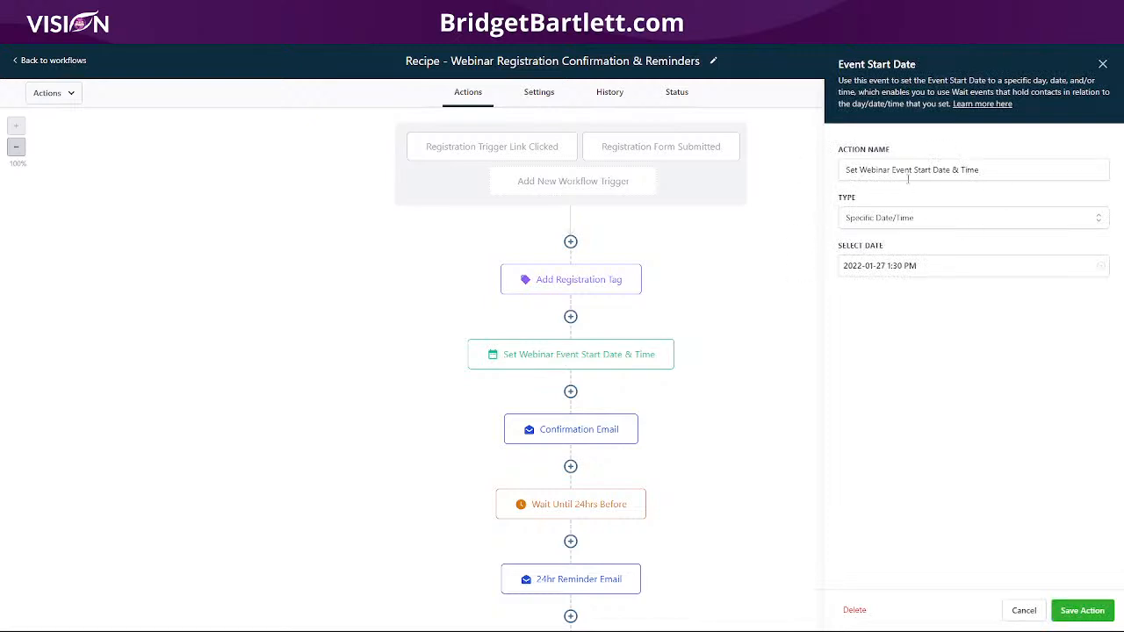
left_click(894, 265)
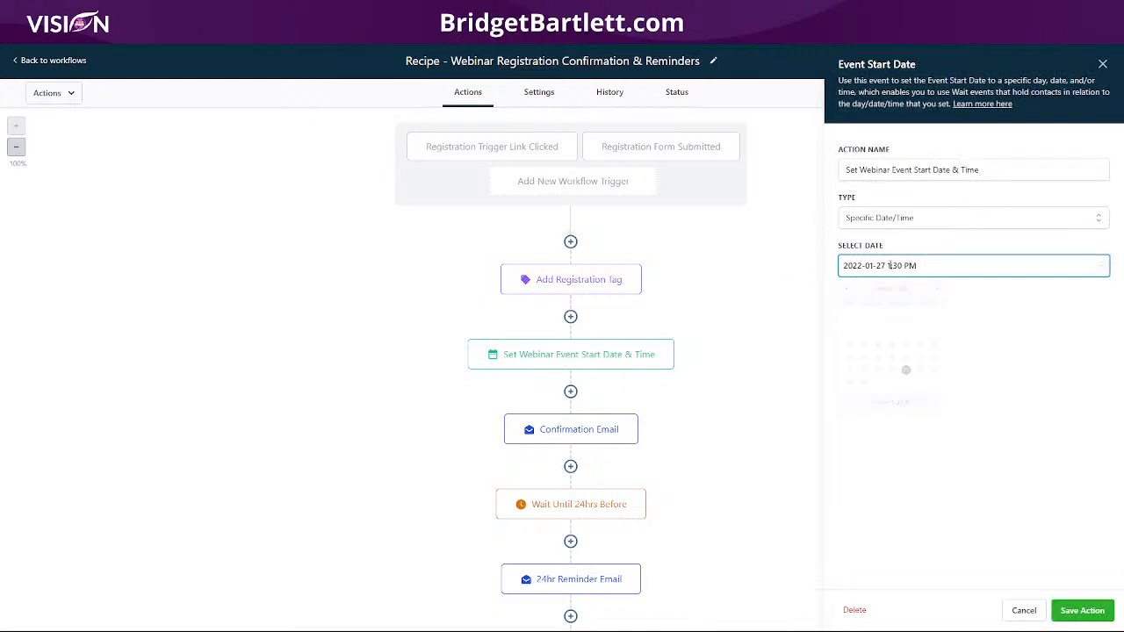
left_click(999, 298)
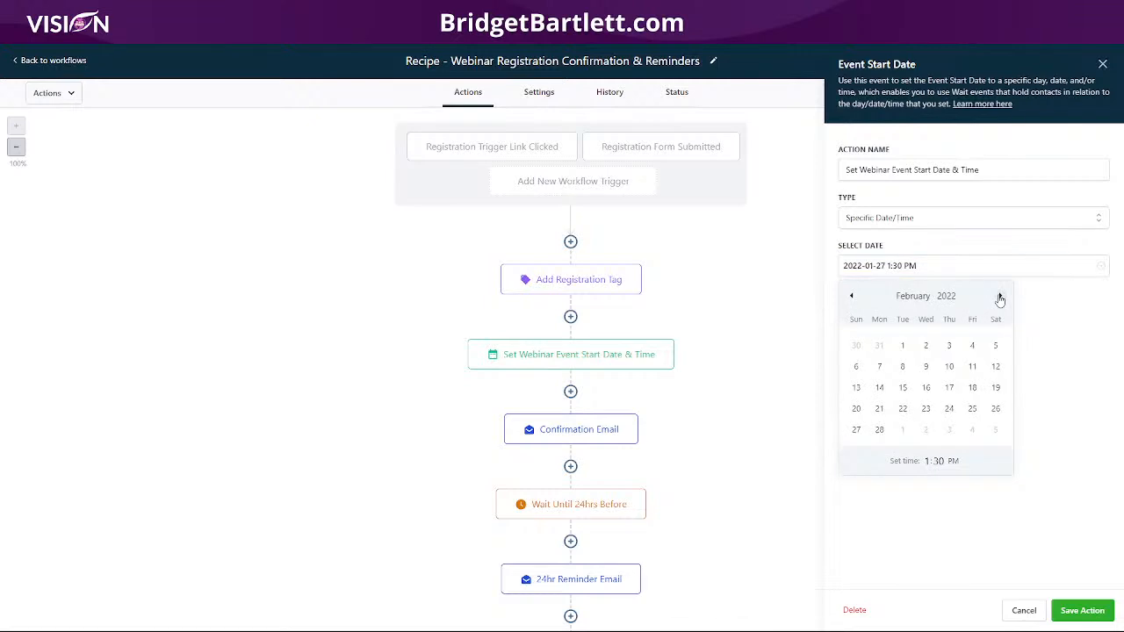
left_click(1000, 299)
left_click(999, 298)
left_click(936, 299)
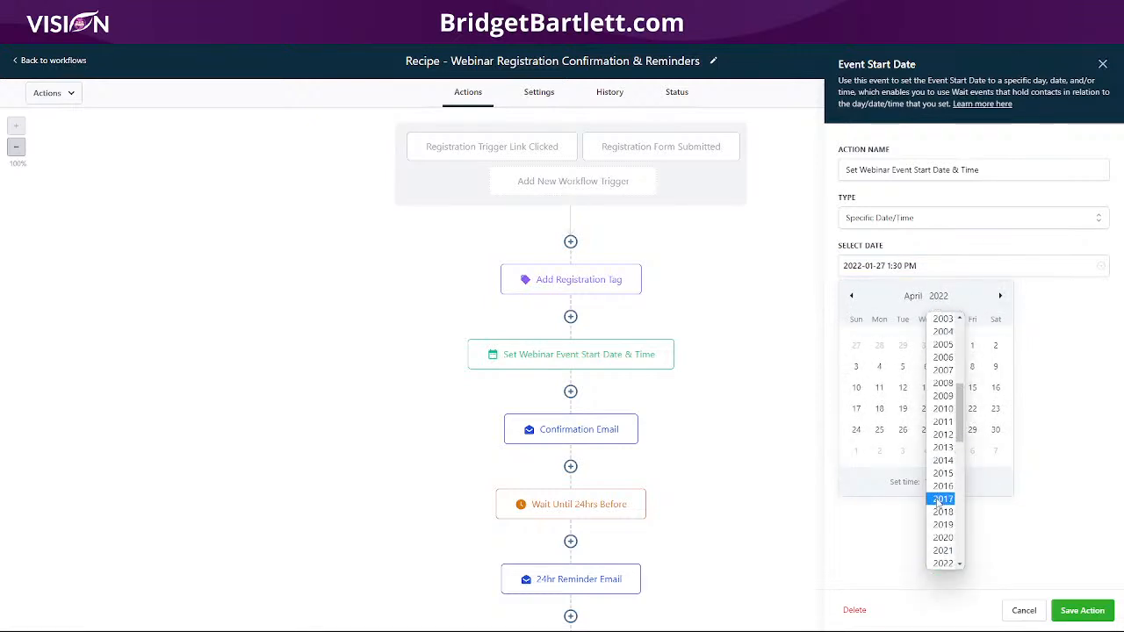
scroll(943, 422, "down", 3)
left_click(943, 342)
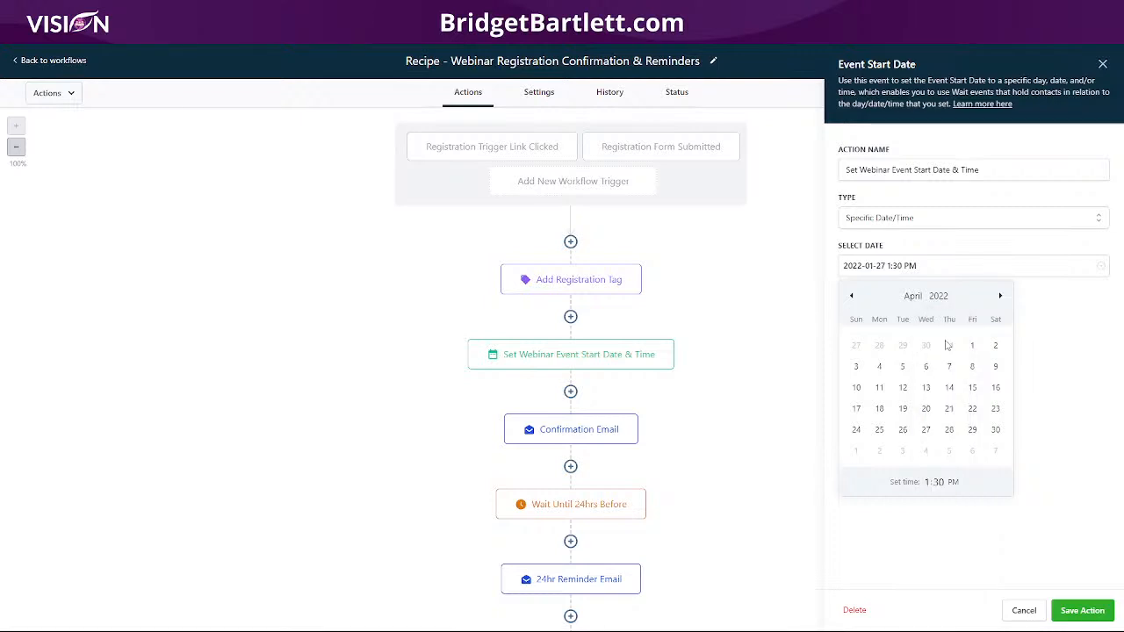
left_click(851, 297)
left_click(851, 296)
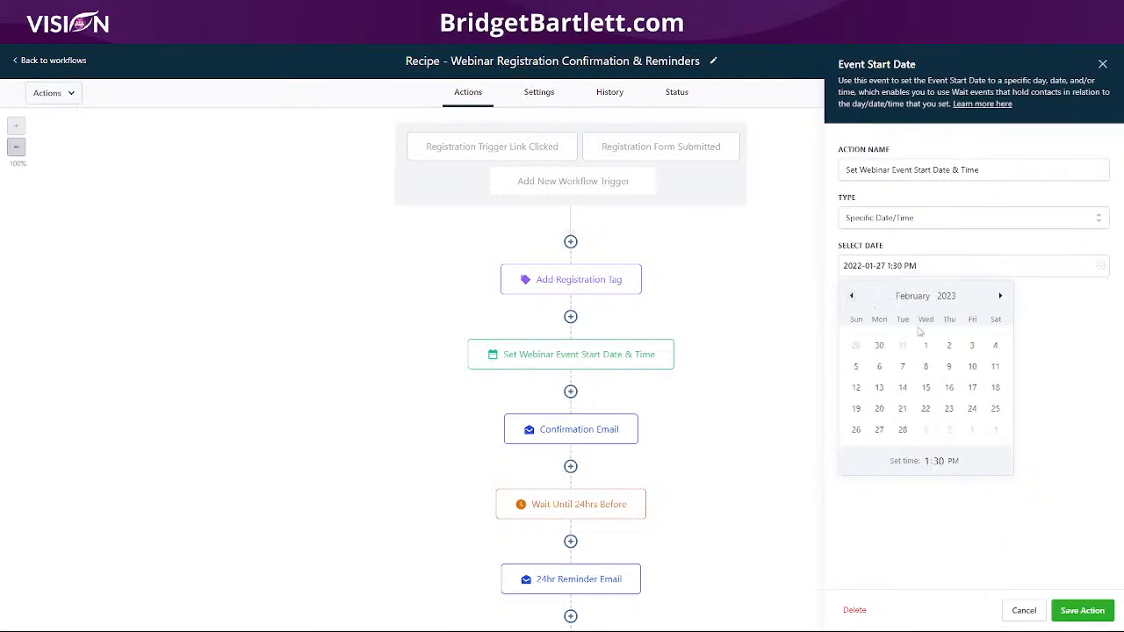
left_click(878, 369)
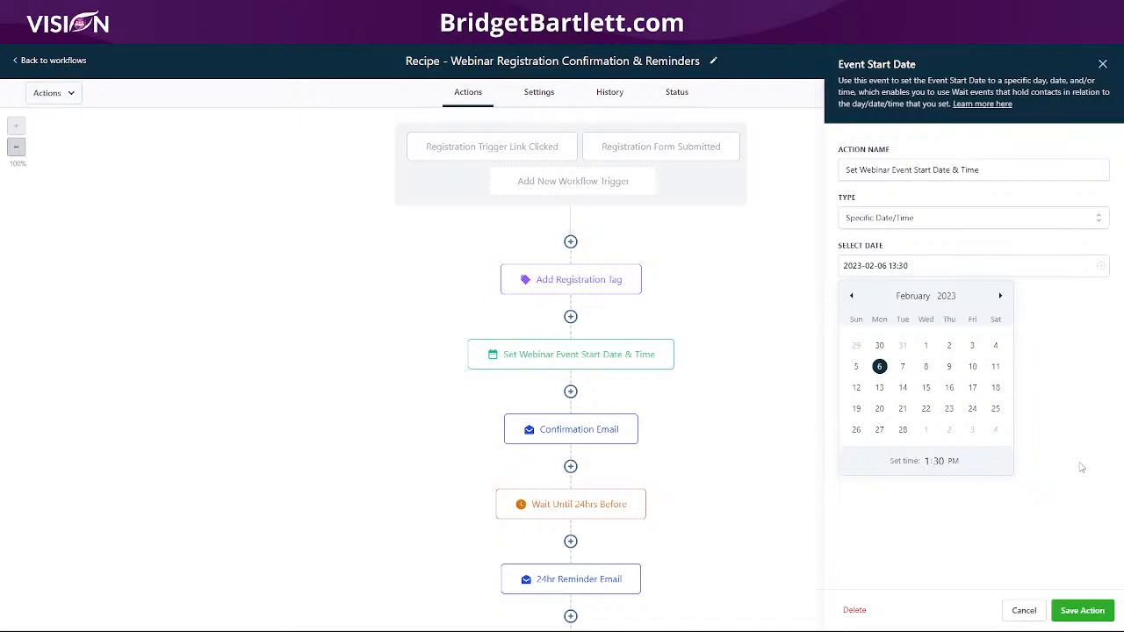
left_click(1082, 611)
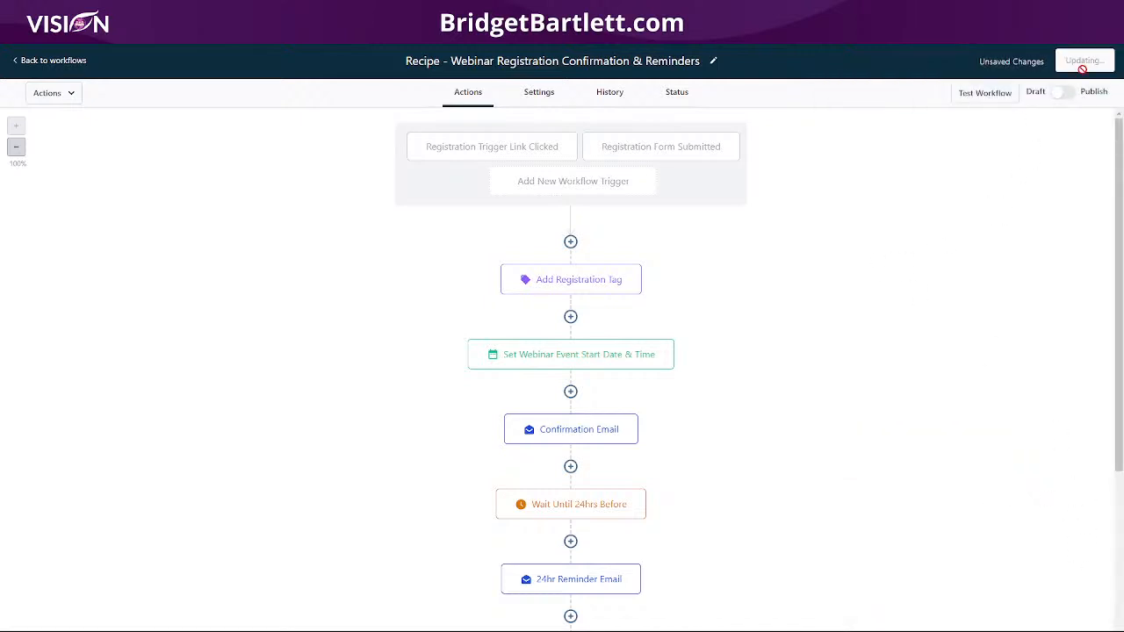
left_click(577, 354)
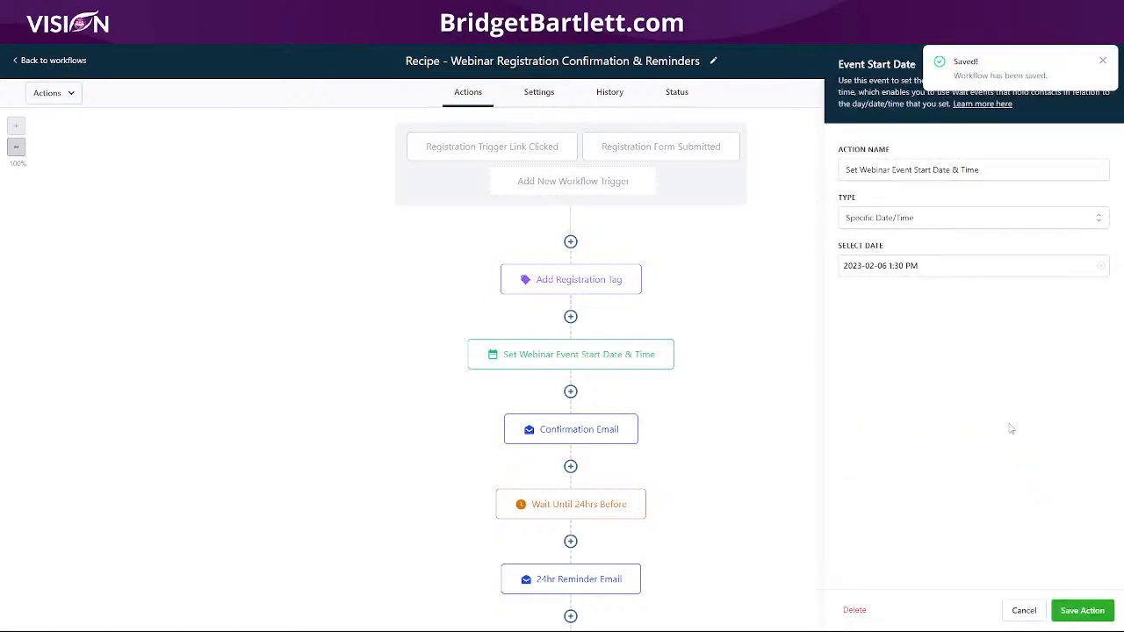
left_click(1082, 610)
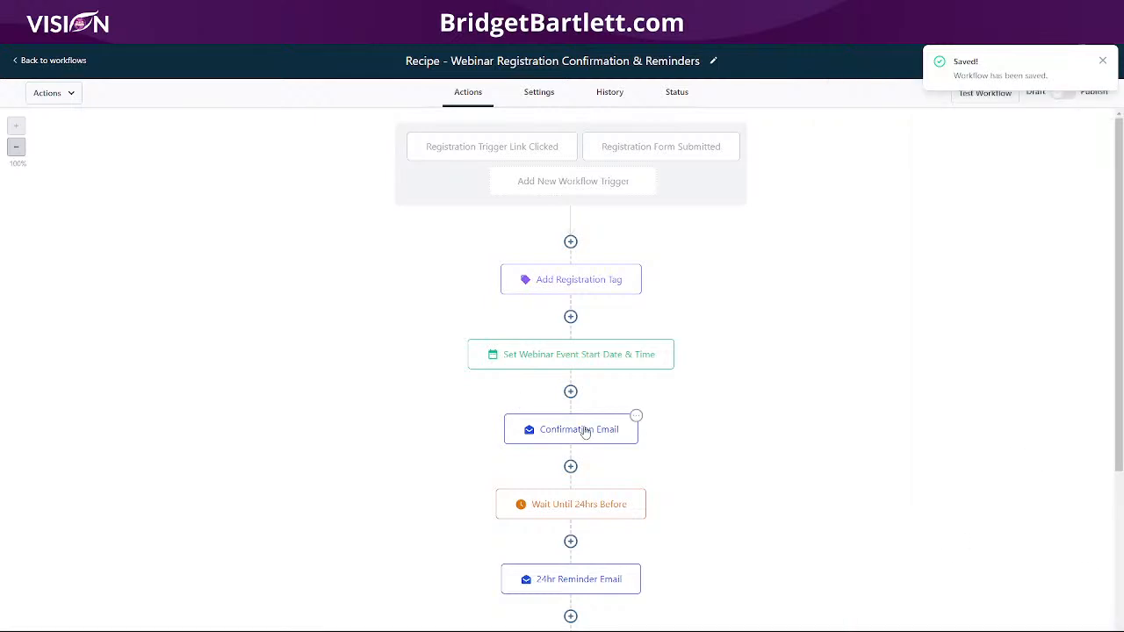
Review the Confirmation Email action's sender name, sender email and message, and save the action.
left_click(584, 431)
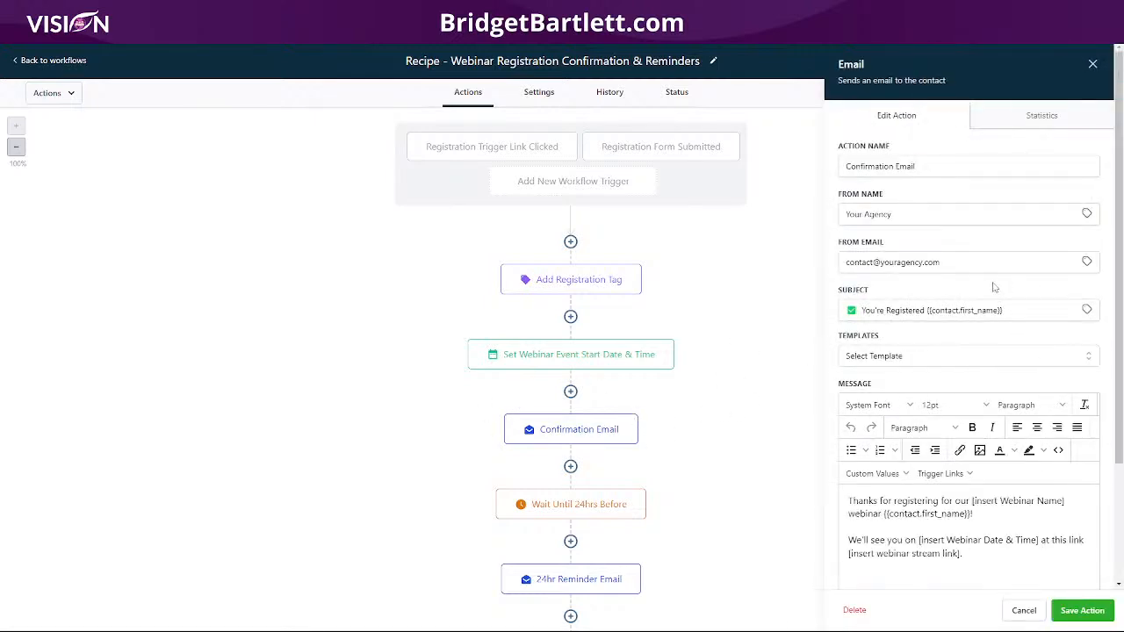
scroll(980, 271, "down", 1)
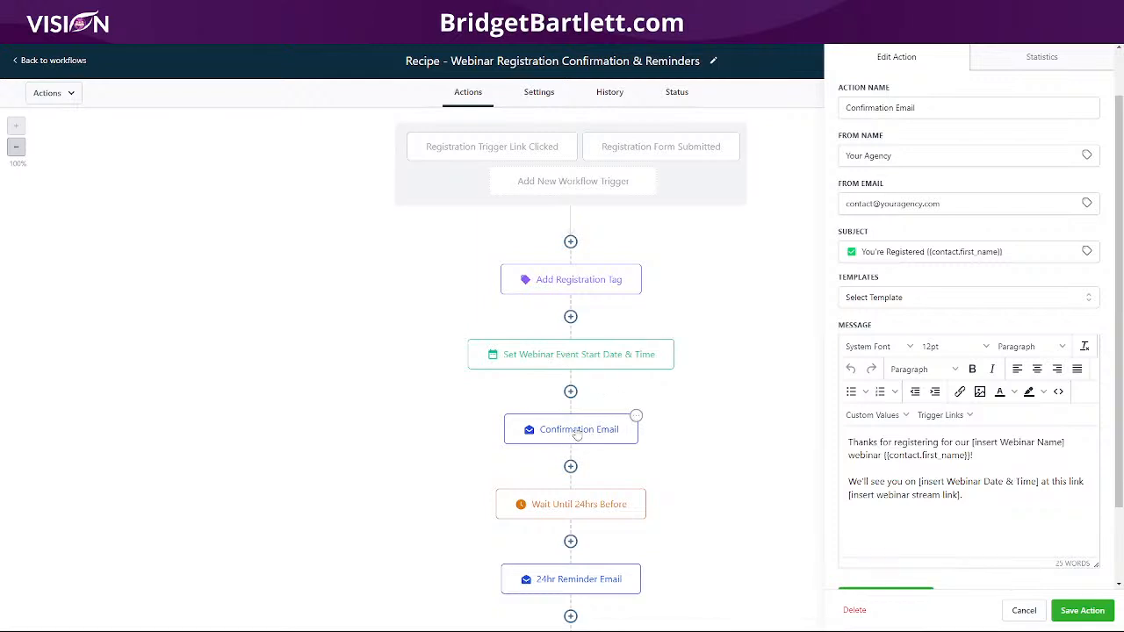
scroll(577, 437, "down", 1)
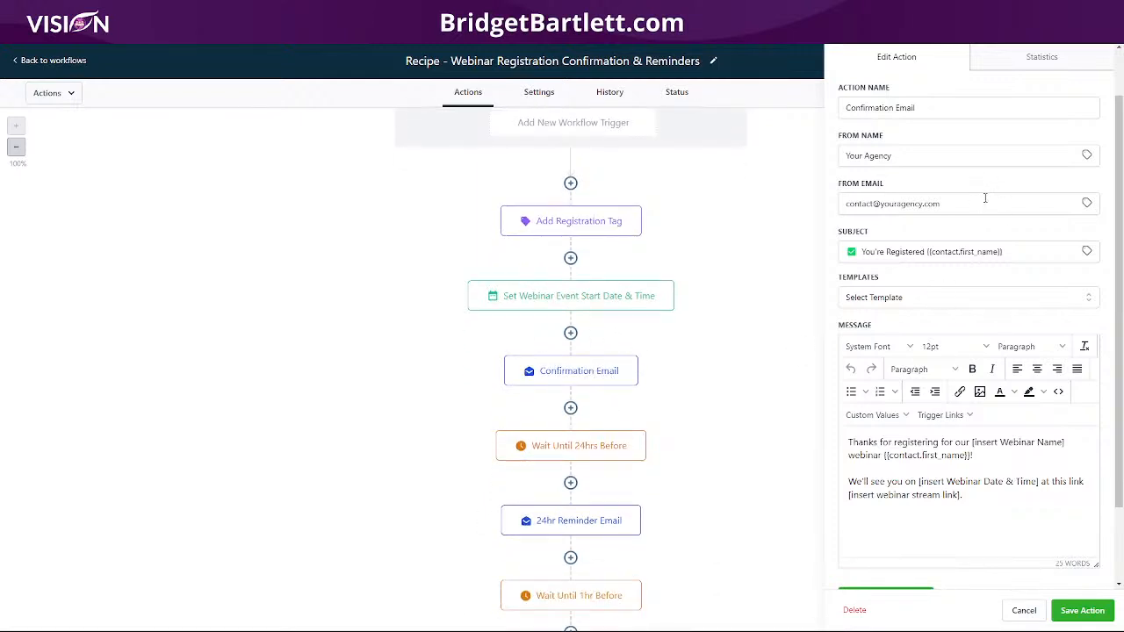
left_click_drag(914, 158, 838, 167)
left_click_drag(968, 209, 825, 209)
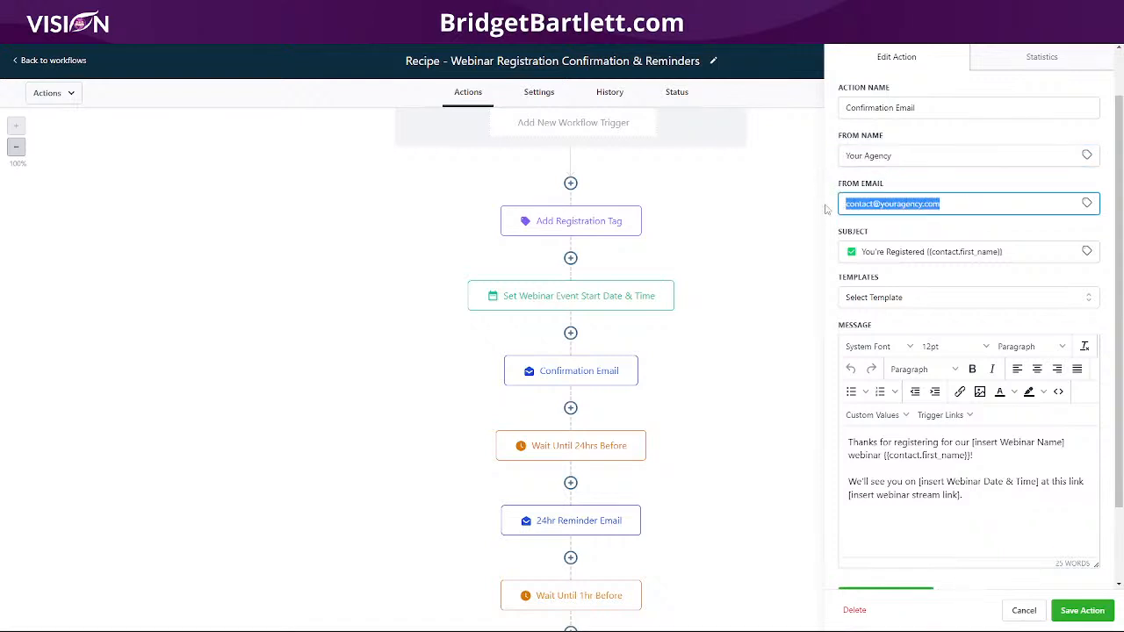
left_click(1083, 610)
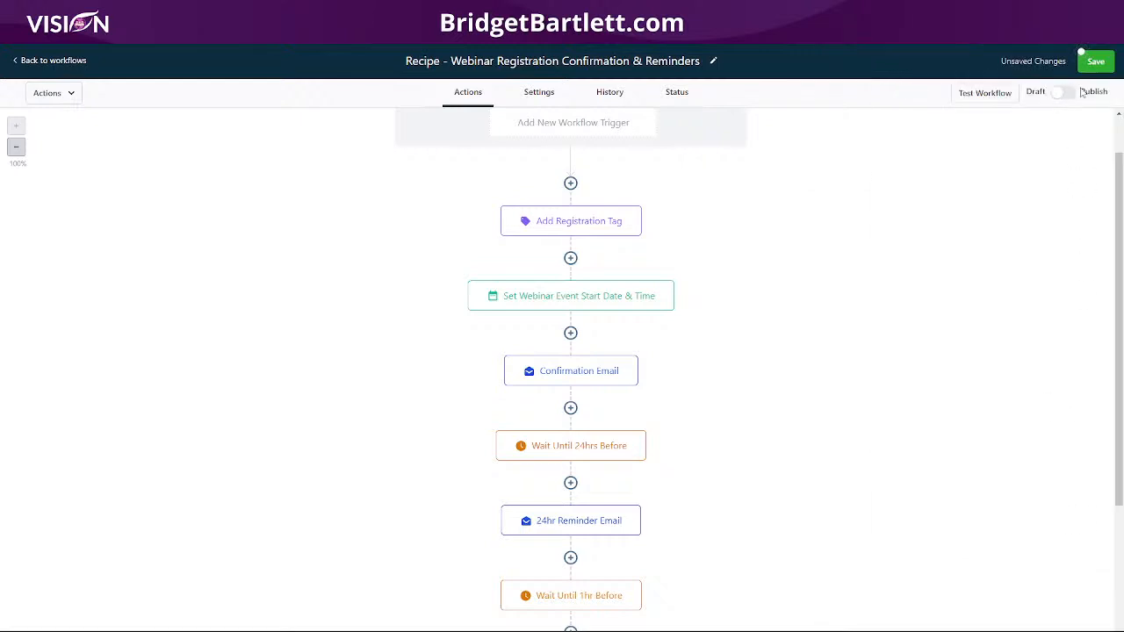
Check the workflow's default sender address settings, then examine the Confirmation Email's sender fields and message placeholders and save the action.
left_click(534, 95)
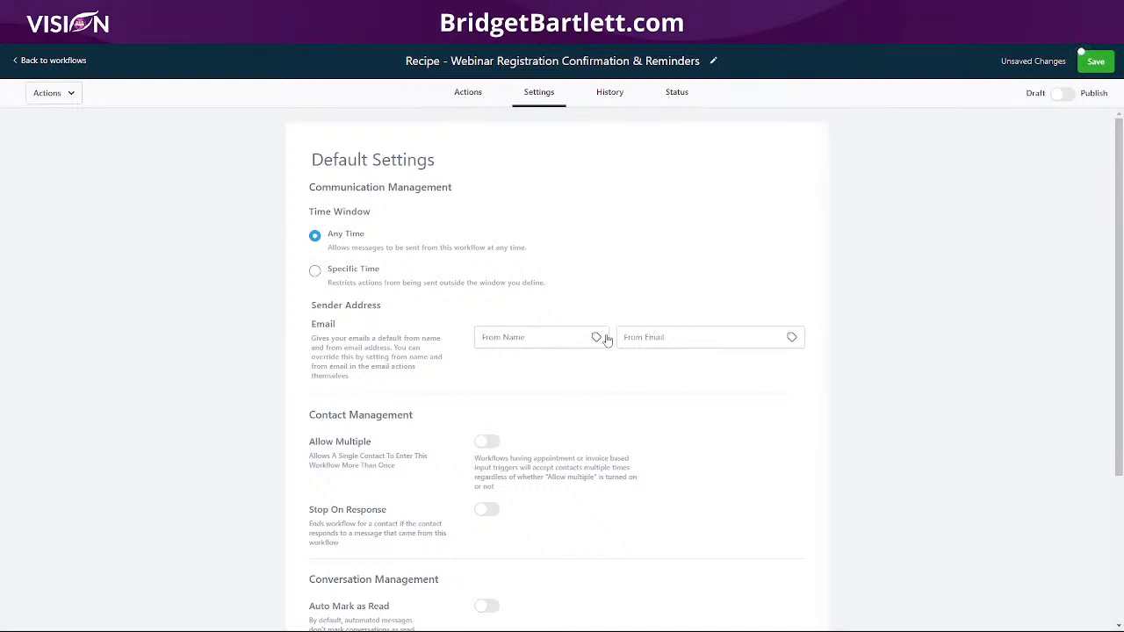
left_click(468, 95)
left_click(559, 441)
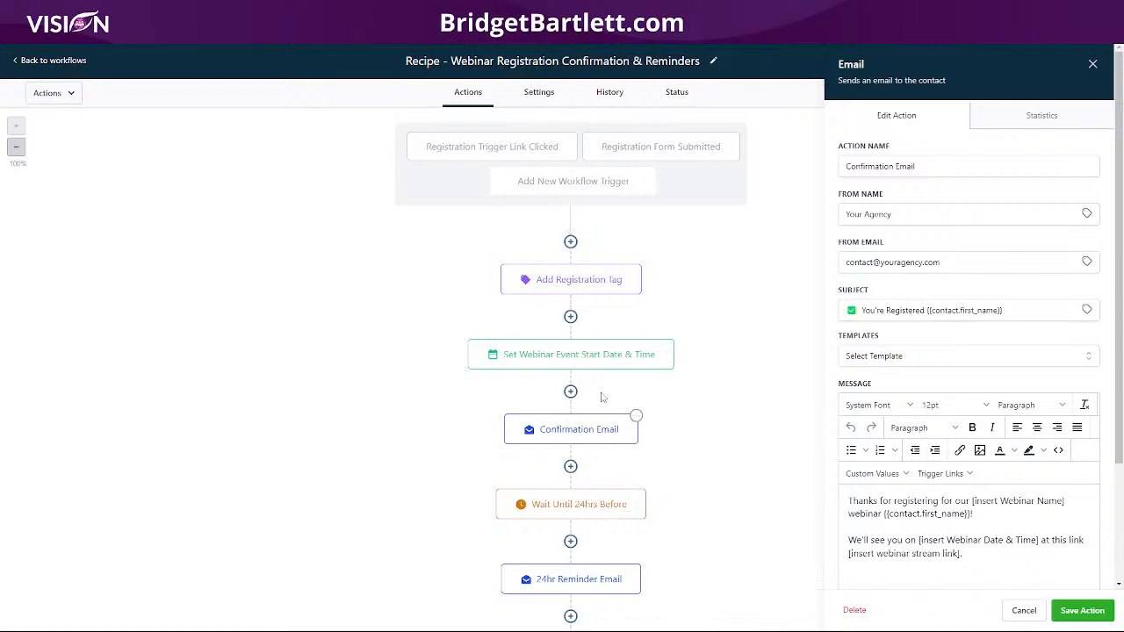
left_click_drag(846, 215, 933, 225)
left_click_drag(843, 264, 988, 264)
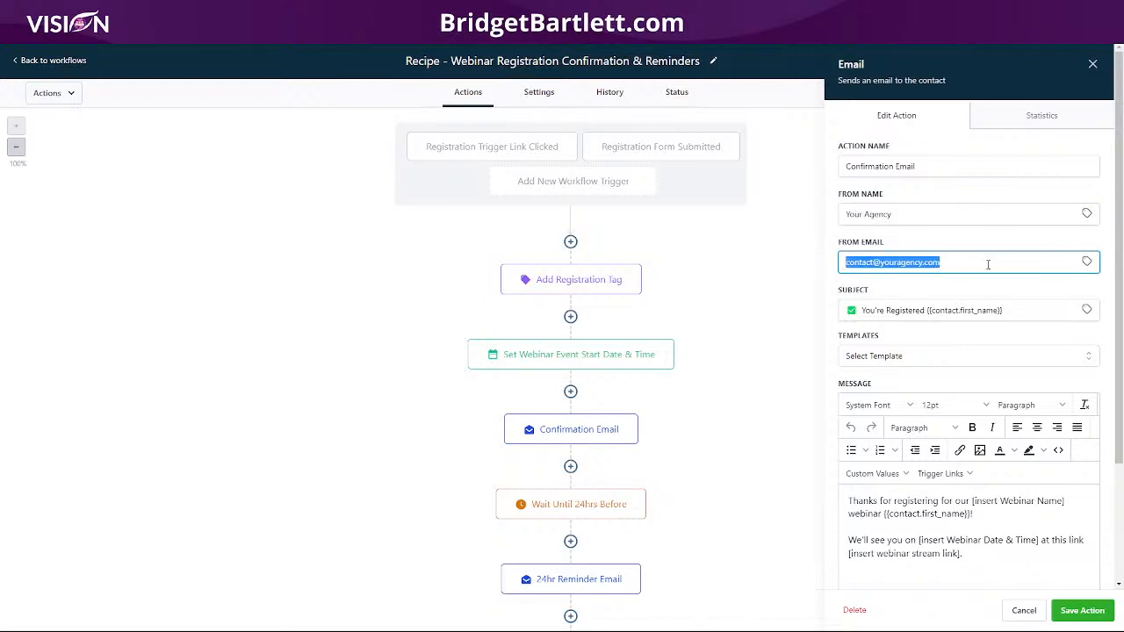
scroll(994, 336, "down", 2)
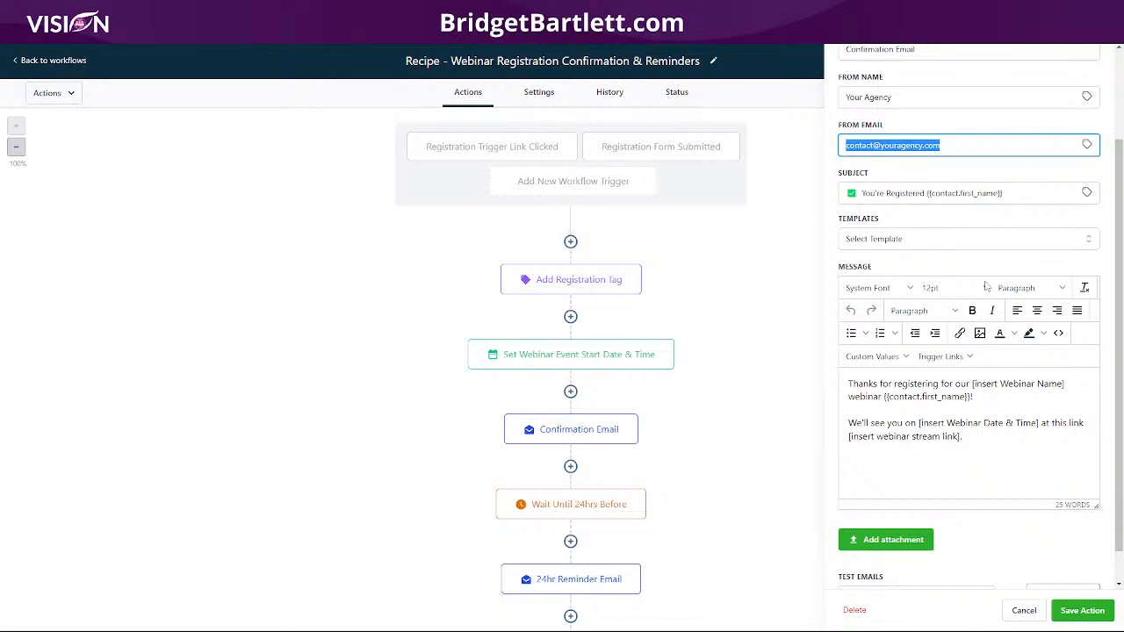
scroll(953, 419, "down", 1)
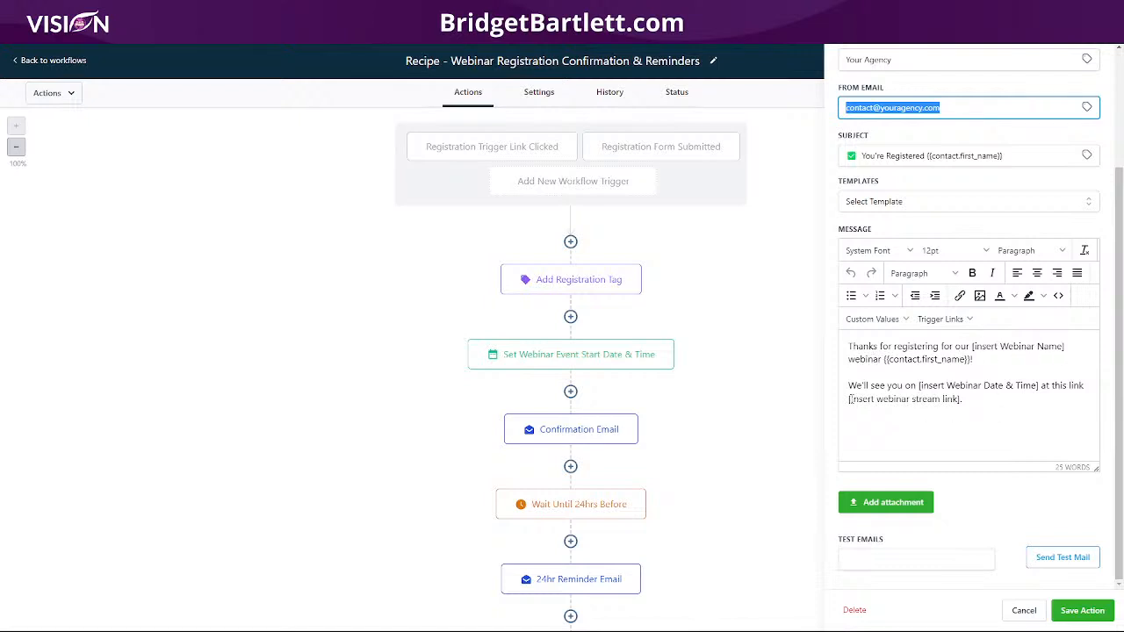
left_click_drag(848, 385, 956, 382)
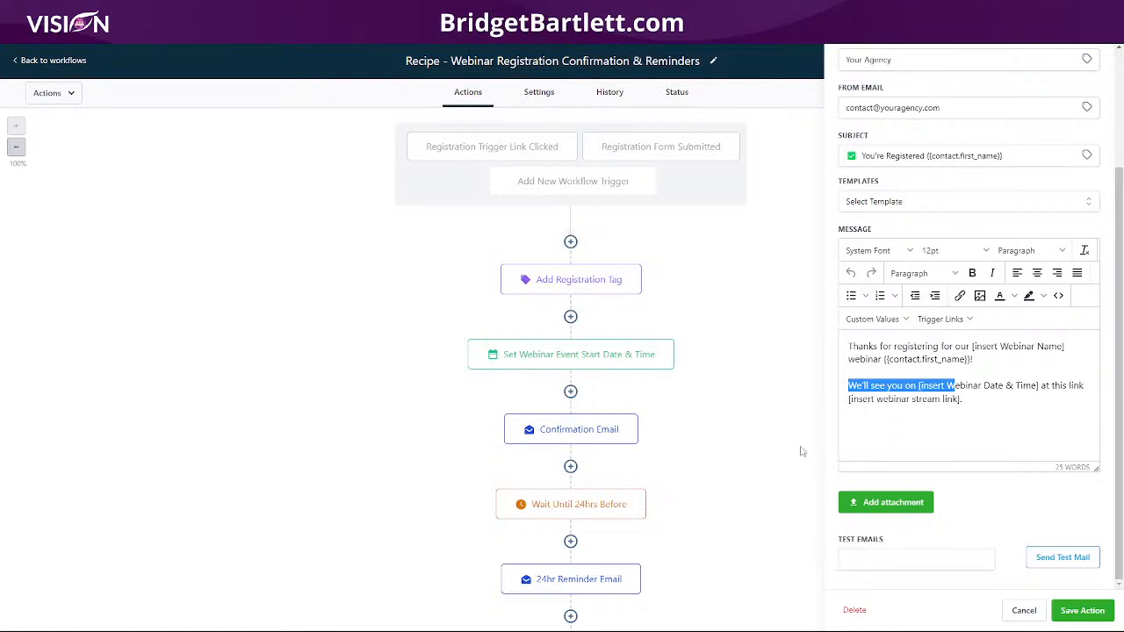
left_click(1081, 611)
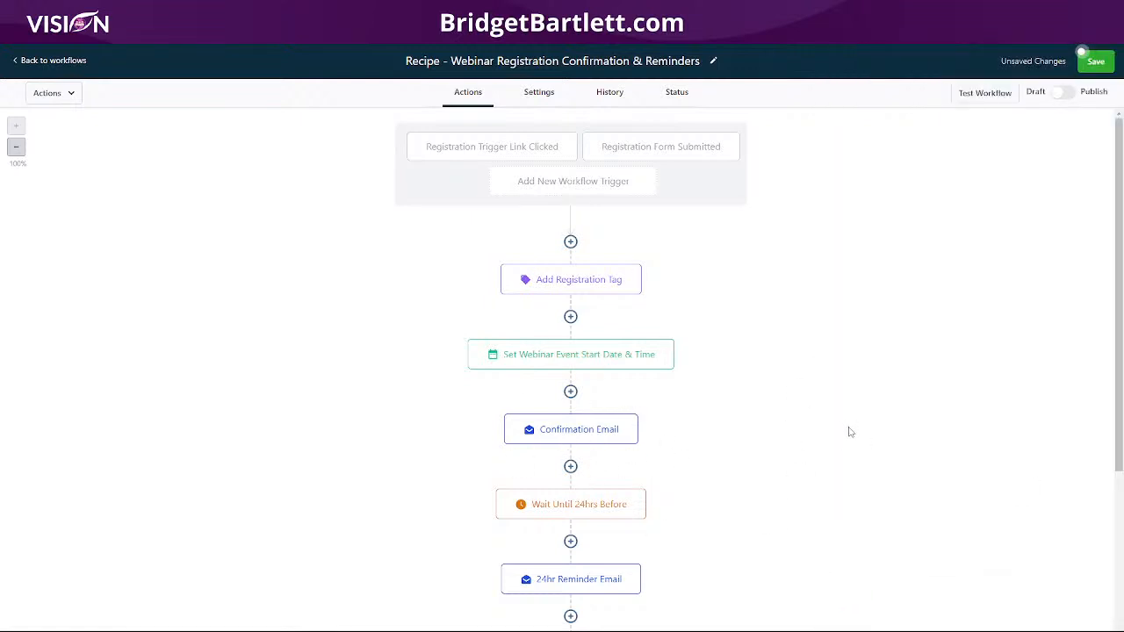
Examine the Wait Until 24hrs Before action's timing settings and browse the actions that can be inserted after it.
scroll(843, 437, "down", 3)
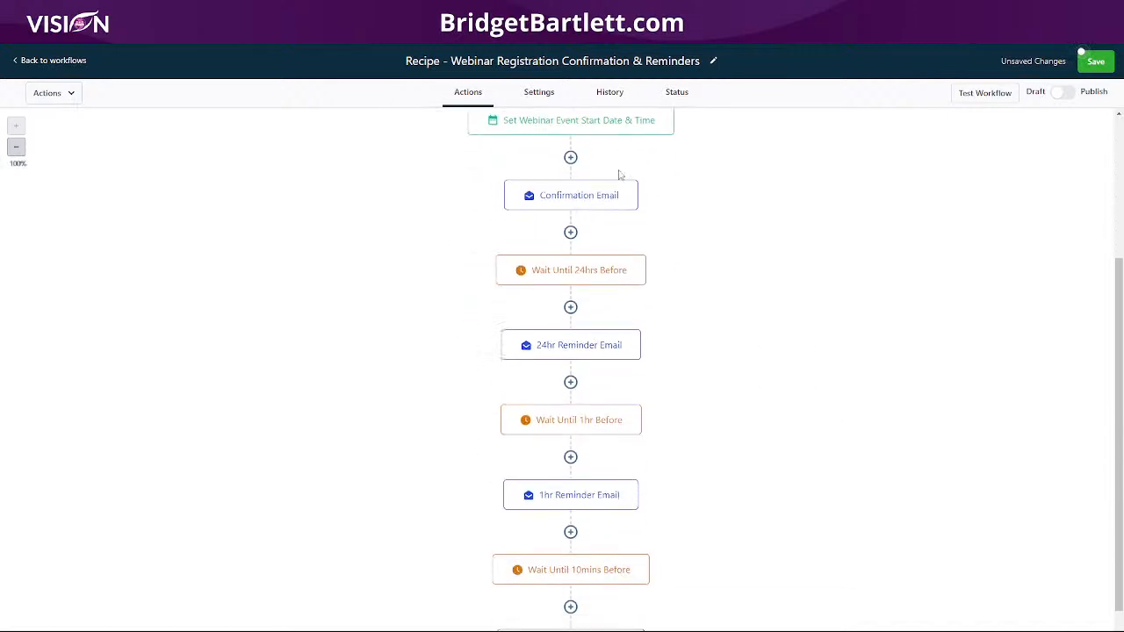
left_click(581, 273)
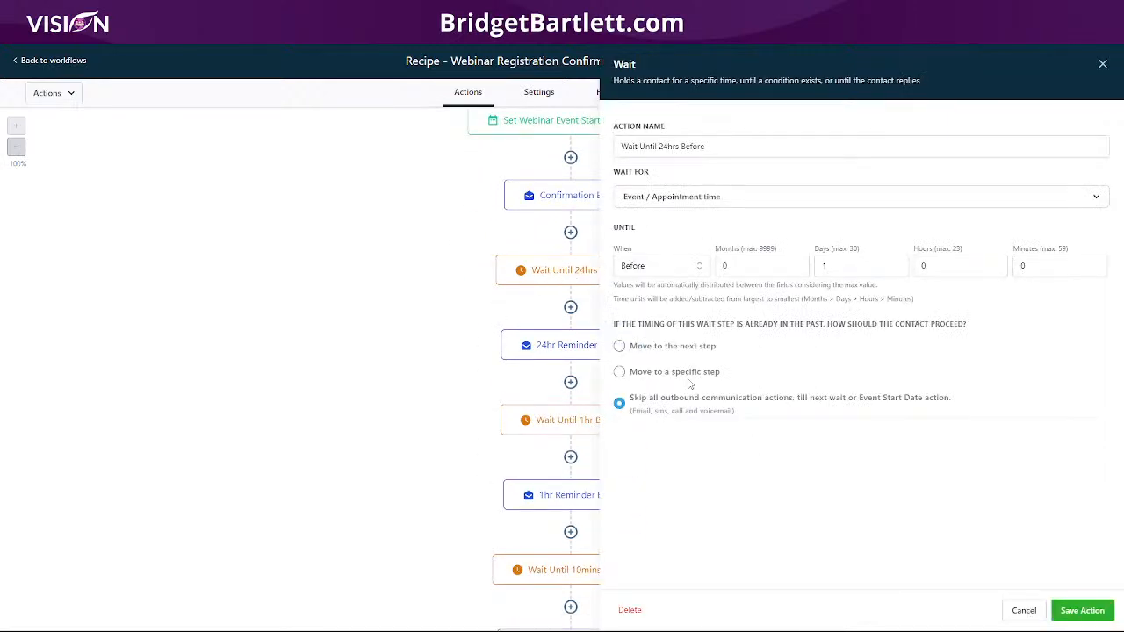
left_click(1024, 610)
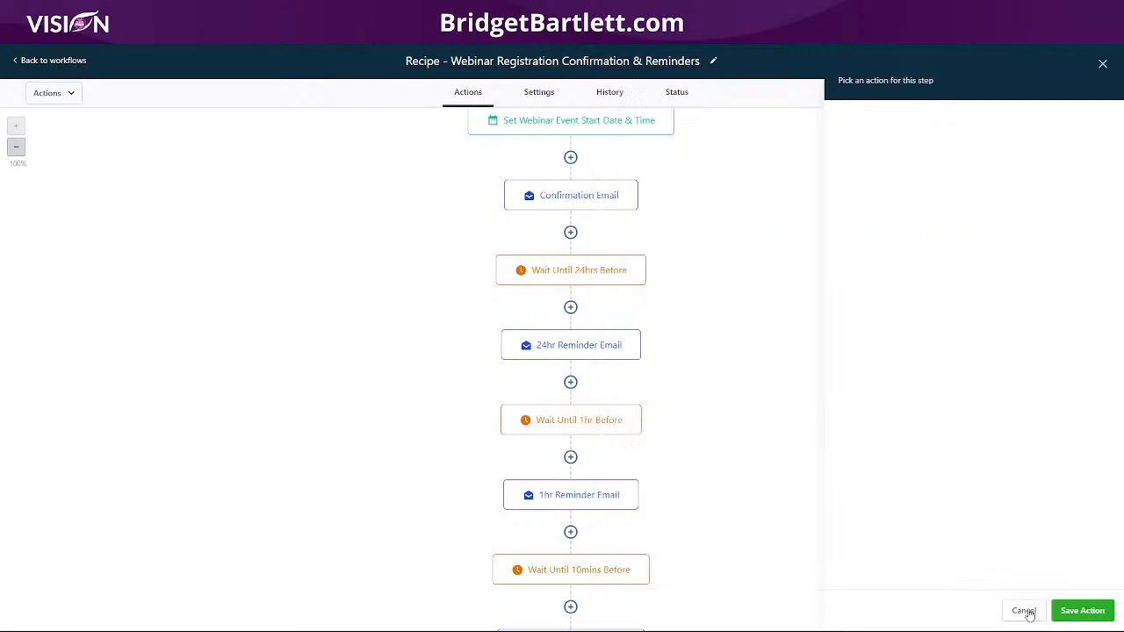
left_click(553, 270)
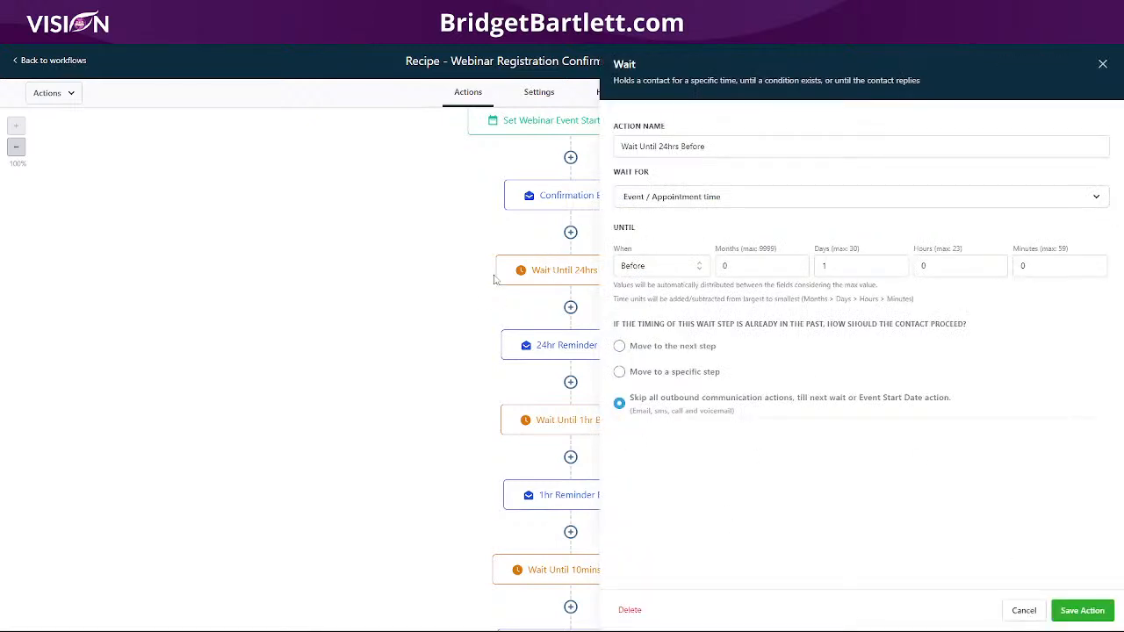
left_click(1033, 619)
left_click(571, 308)
scroll(998, 356, "down", 12)
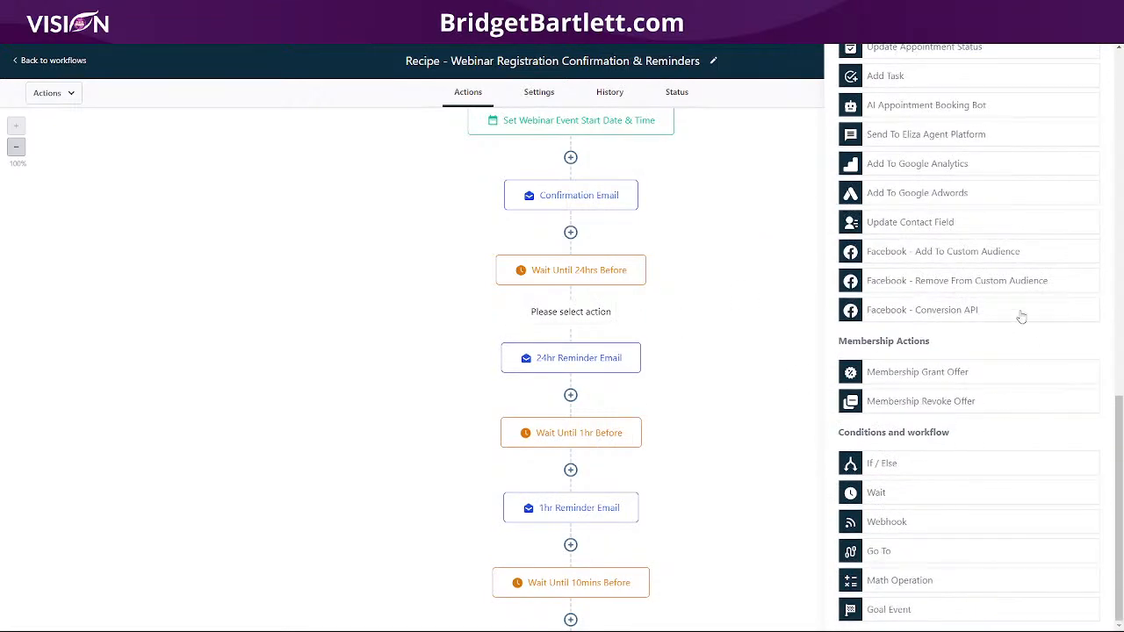
Examine the timing settings of the Wait Until 24hrs Before and Wait Until 1hr Before actions, closing each without changes.
left_click(555, 272)
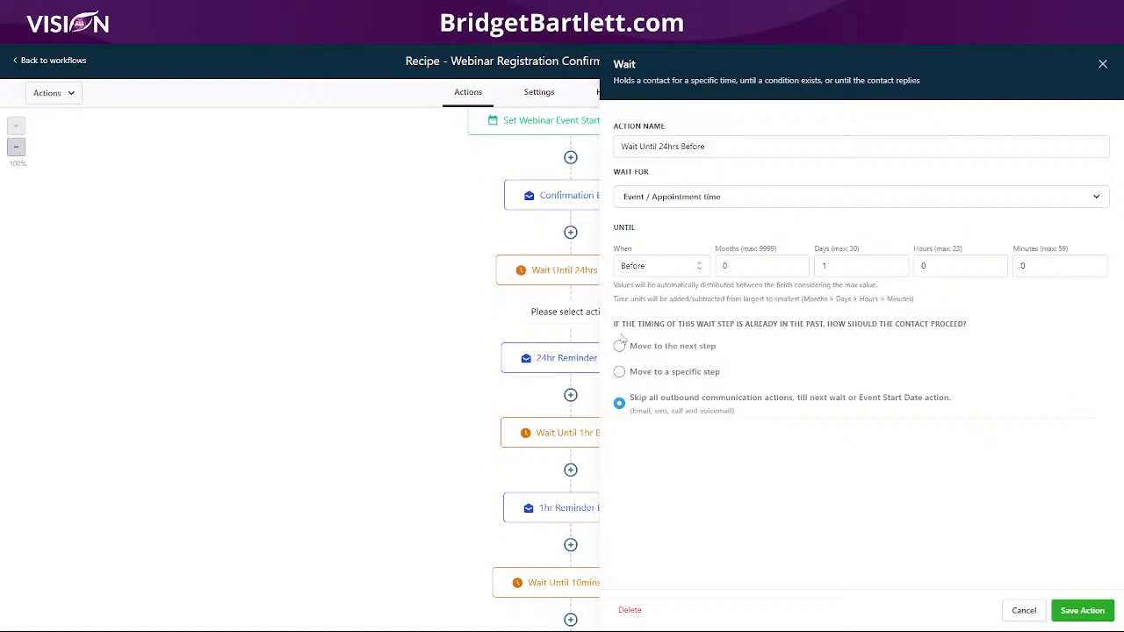
left_click(1025, 615)
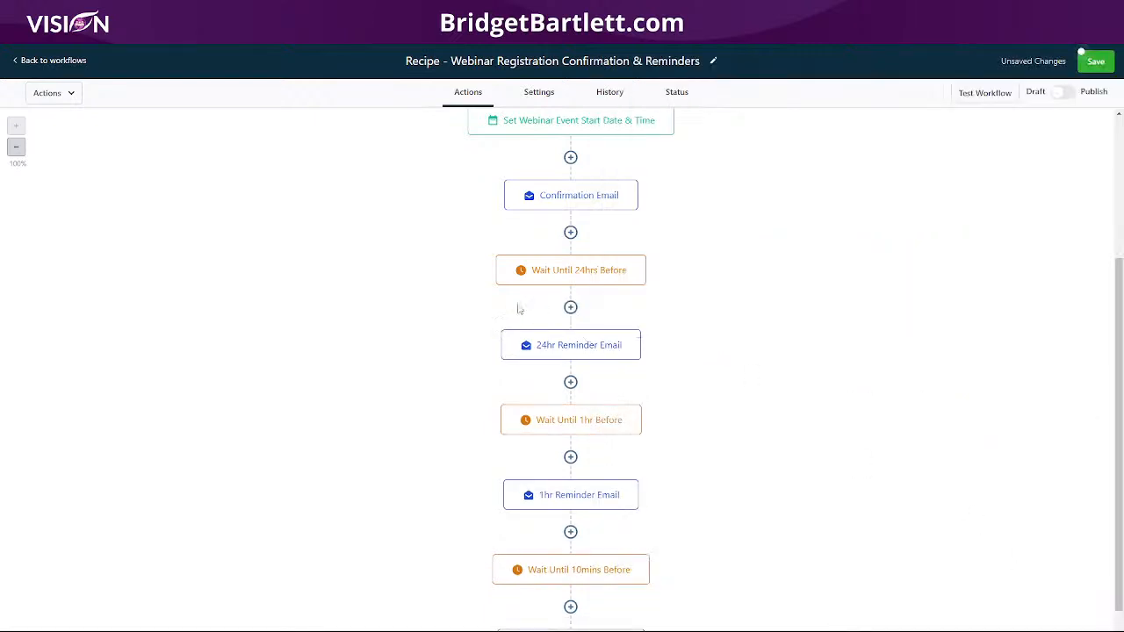
left_click(572, 428)
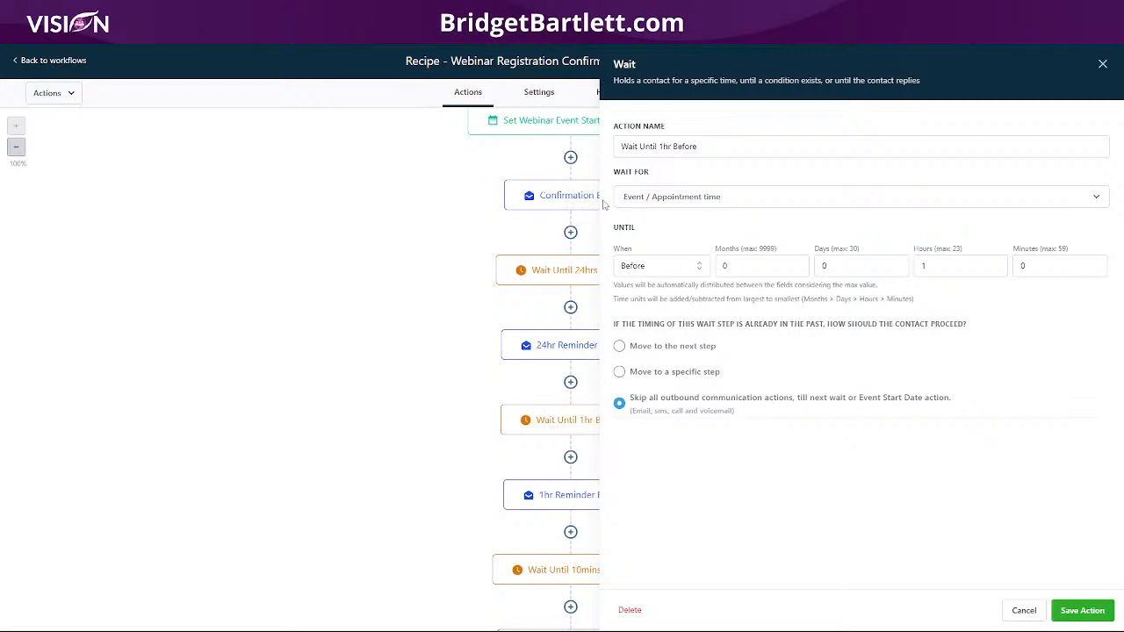
left_click(1021, 609)
Review the 10min Reminder Email action's sender fields, subject and message placeholders, and save the action.
scroll(546, 465, "down", 2)
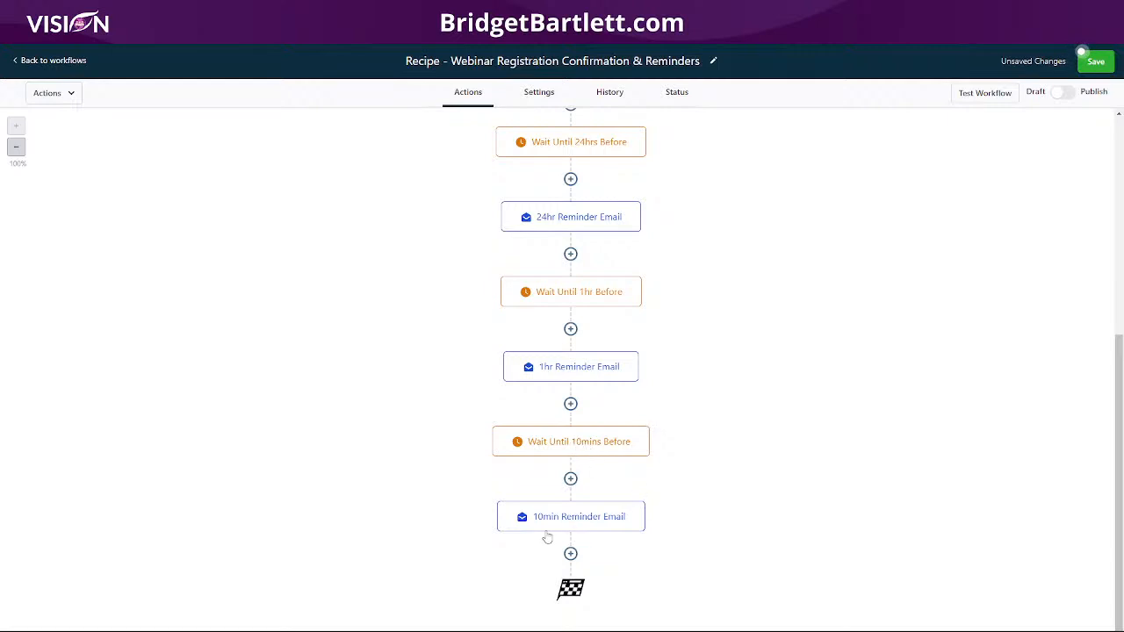
left_click(580, 521)
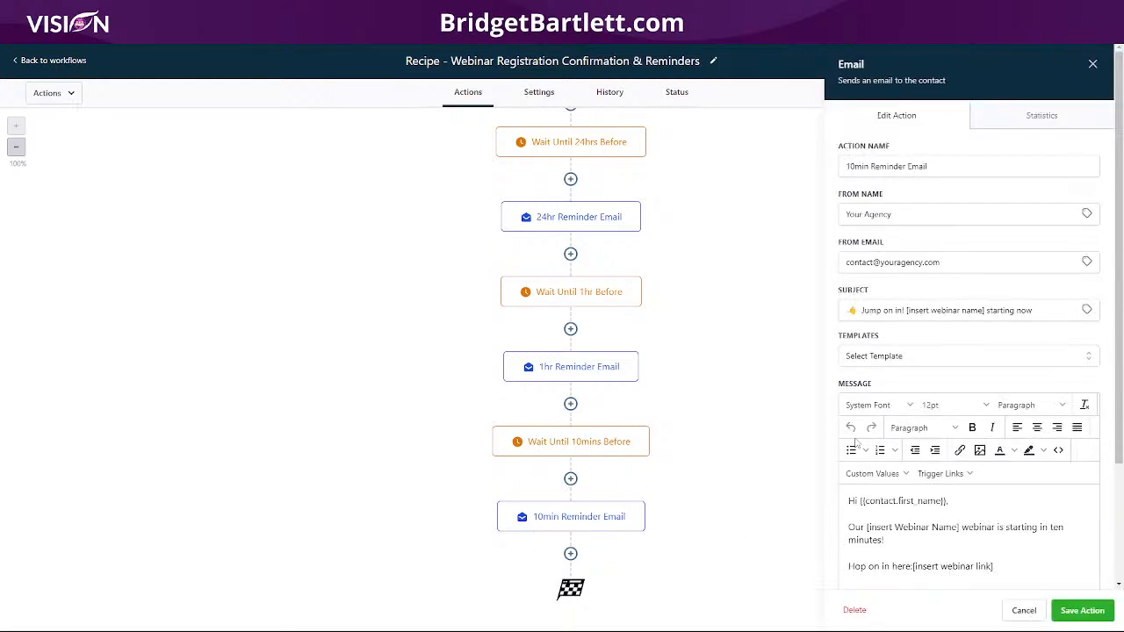
scroll(848, 204, "down", 2)
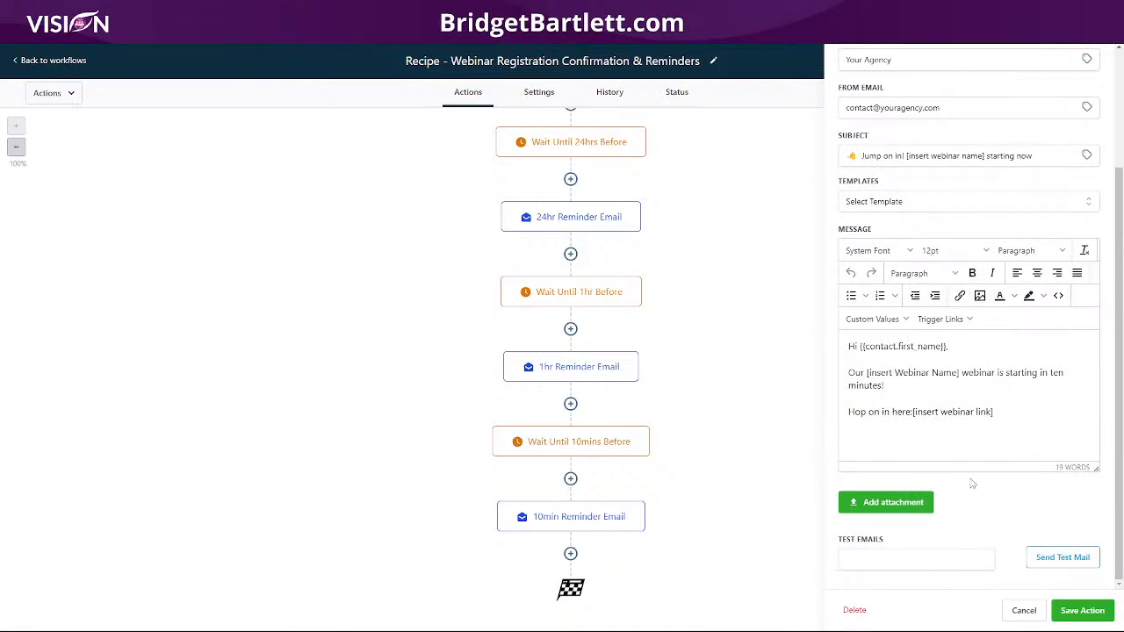
left_click(1082, 611)
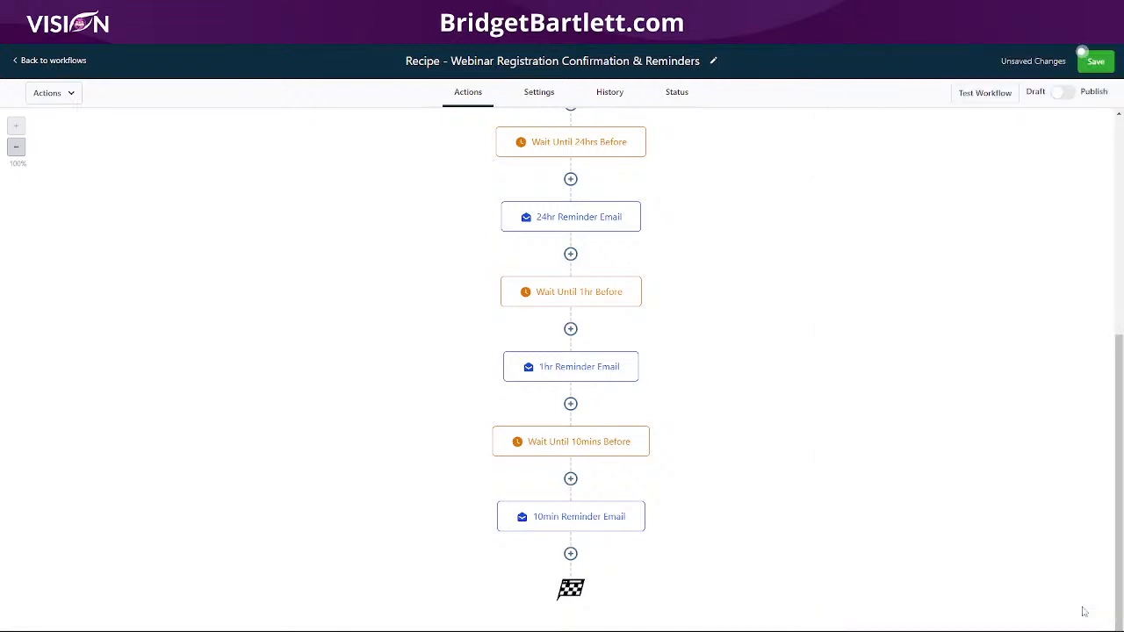
Save the webinar registration workflow, switch it from Draft to Publish, and save the published status.
left_click(1089, 68)
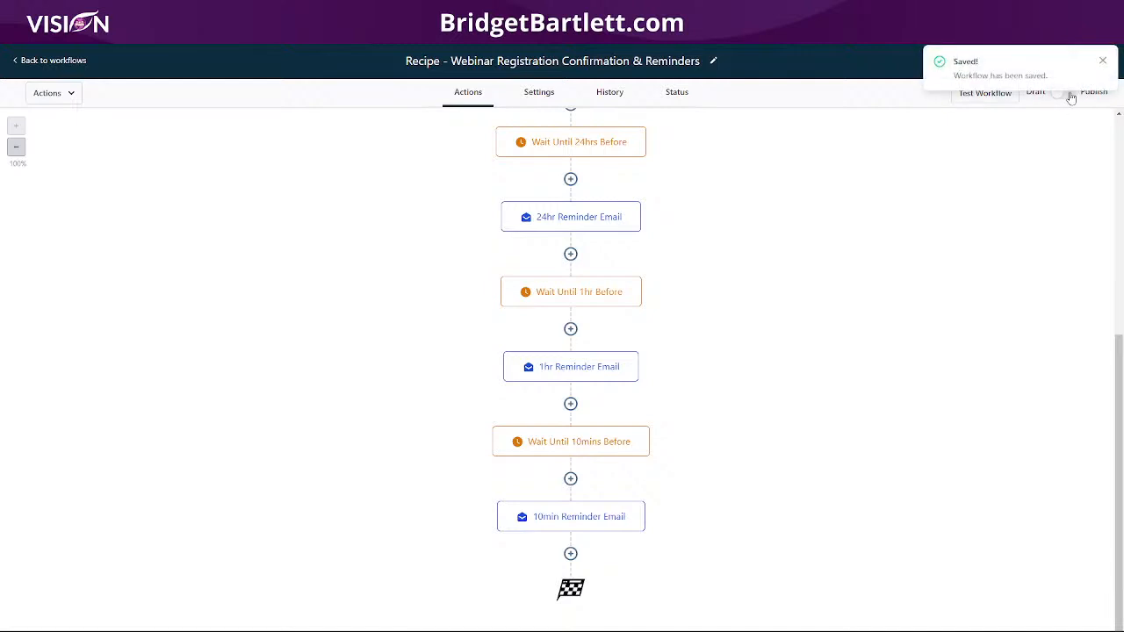
left_click(1103, 61)
left_click(1093, 63)
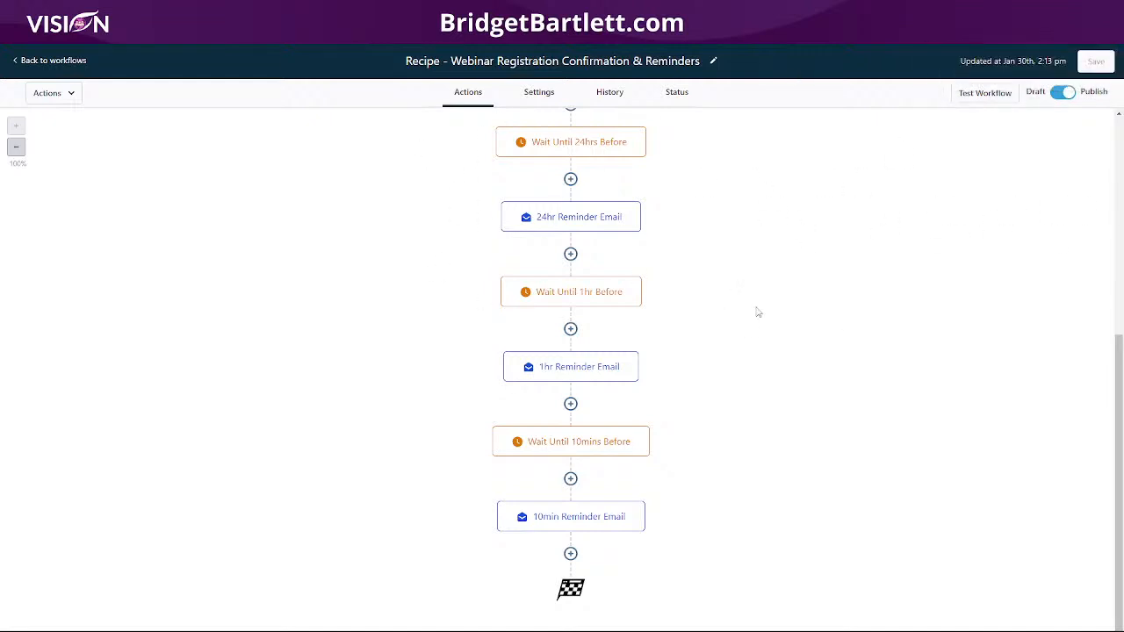
scroll(852, 317, "up", 5)
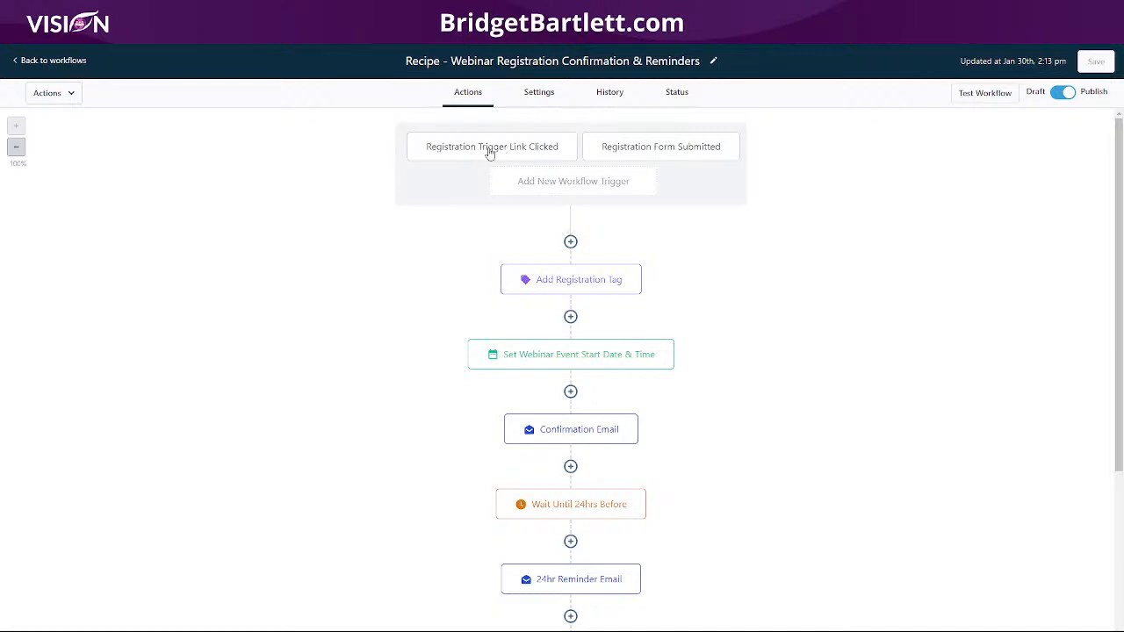
Leave the workflow and create a new email campaign in Marketing from the ELMessenger Pro Legacy (Affiliate 5) template.
left_click(56, 63)
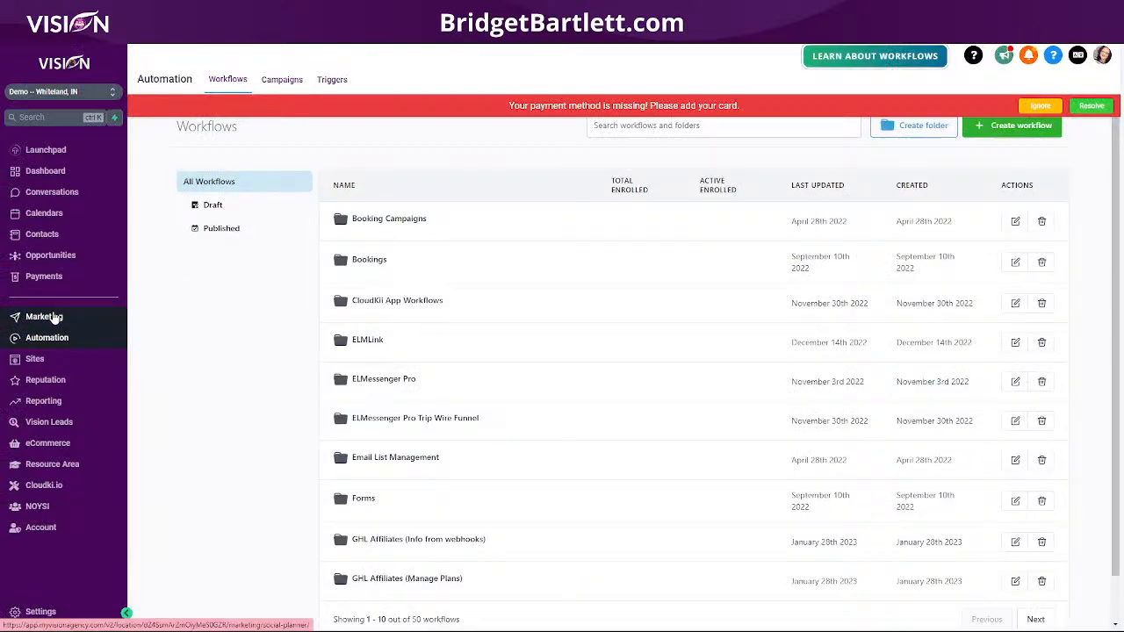
left_click(55, 317)
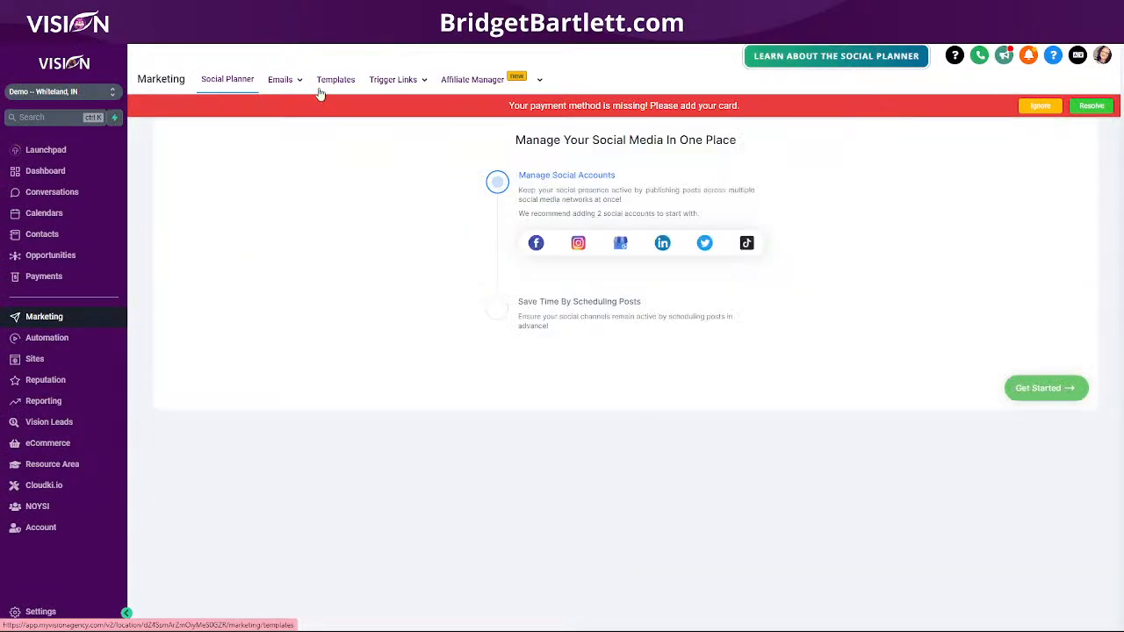
mouse_move(282, 85)
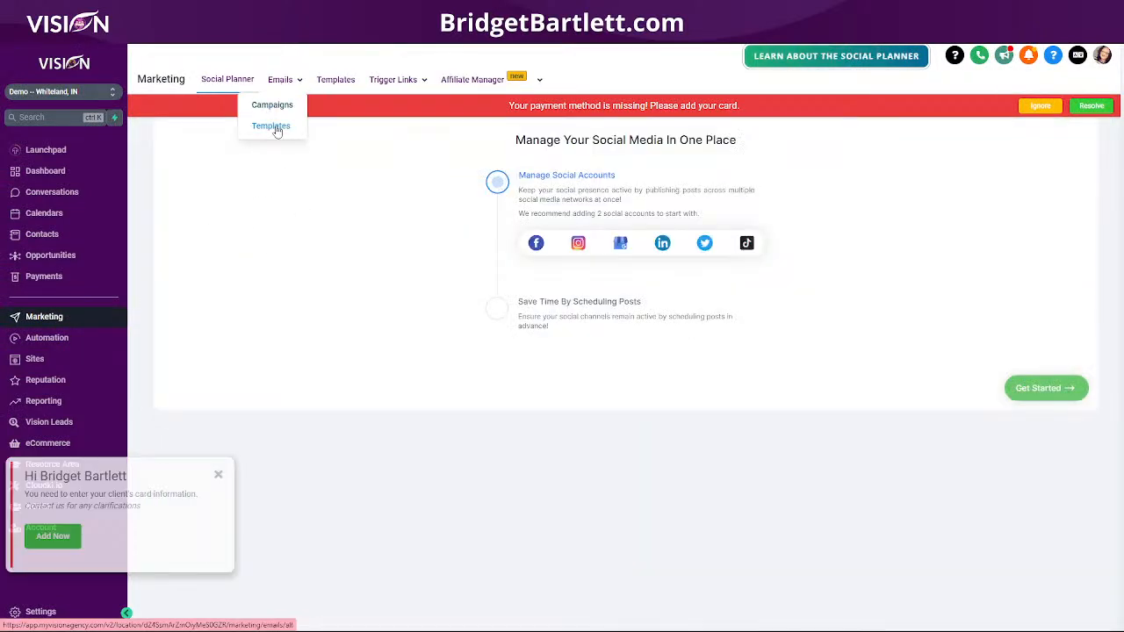
left_click(279, 106)
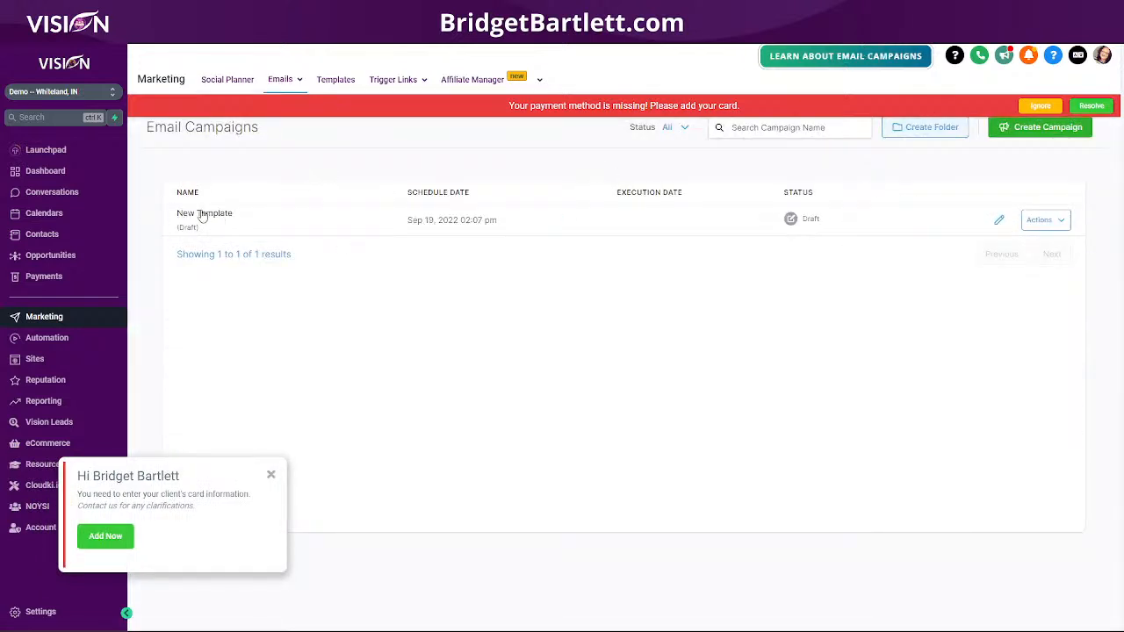
left_click(1040, 136)
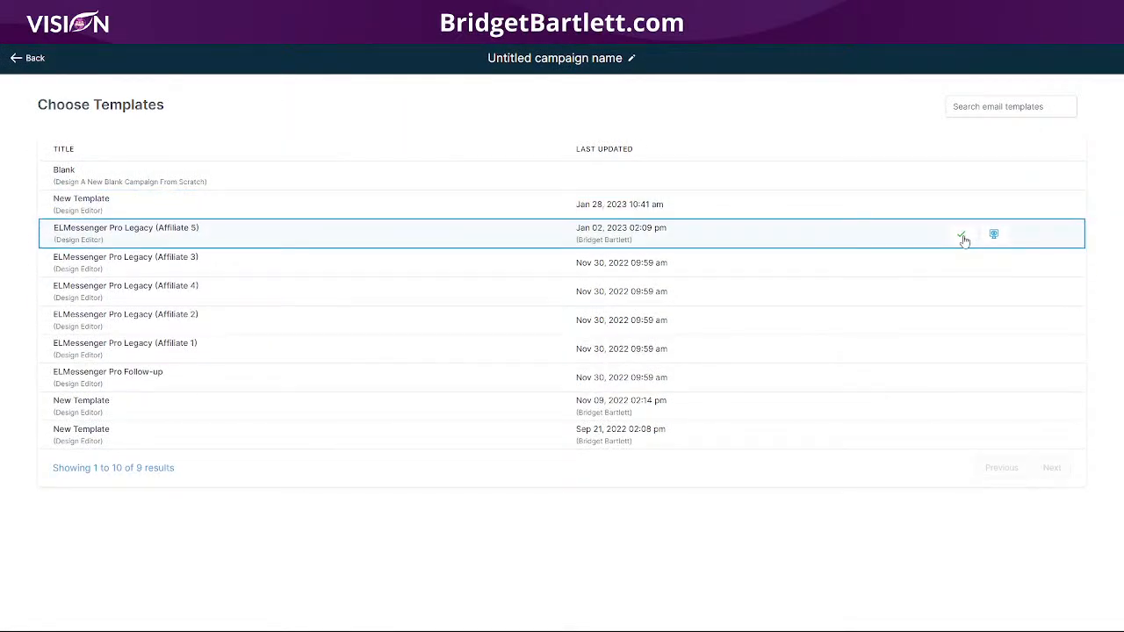
left_click(963, 235)
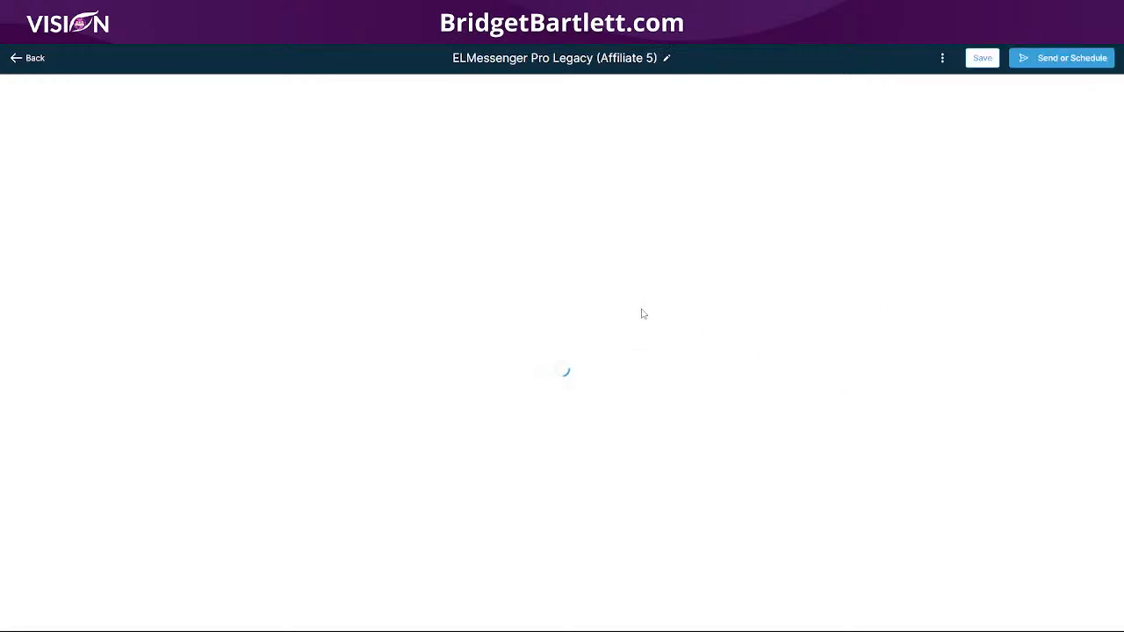
Replace the link URL of the email's red "Click Here | ELMessenger Pro Legacy 67% off!" button with a trigger link custom value.
scroll(760, 175, "down", 9)
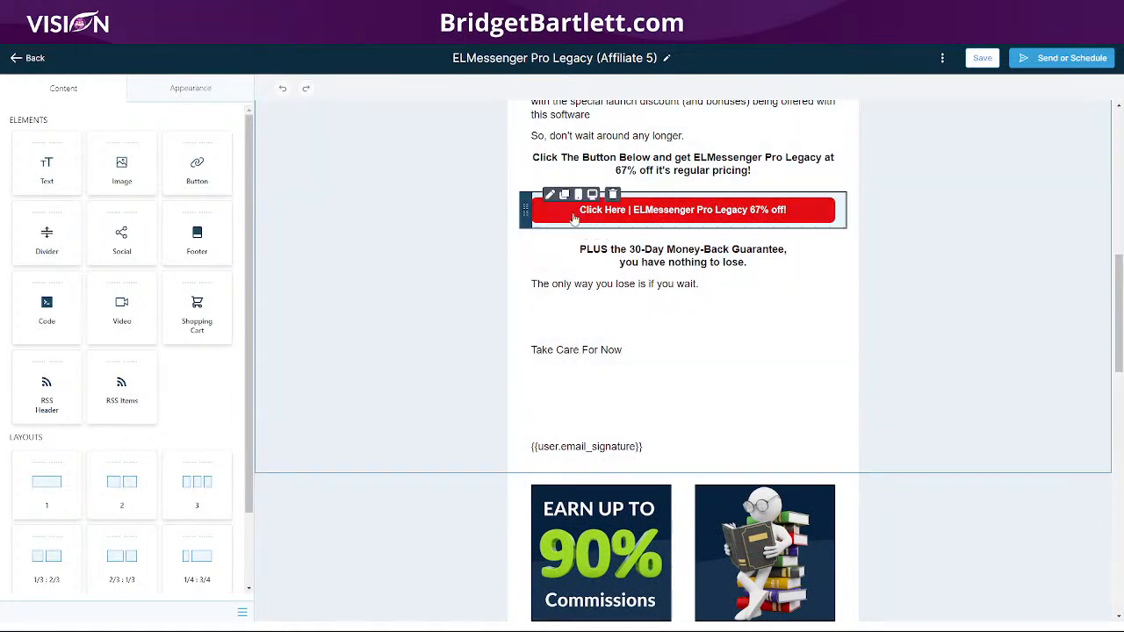
scroll(730, 298, "up", 1)
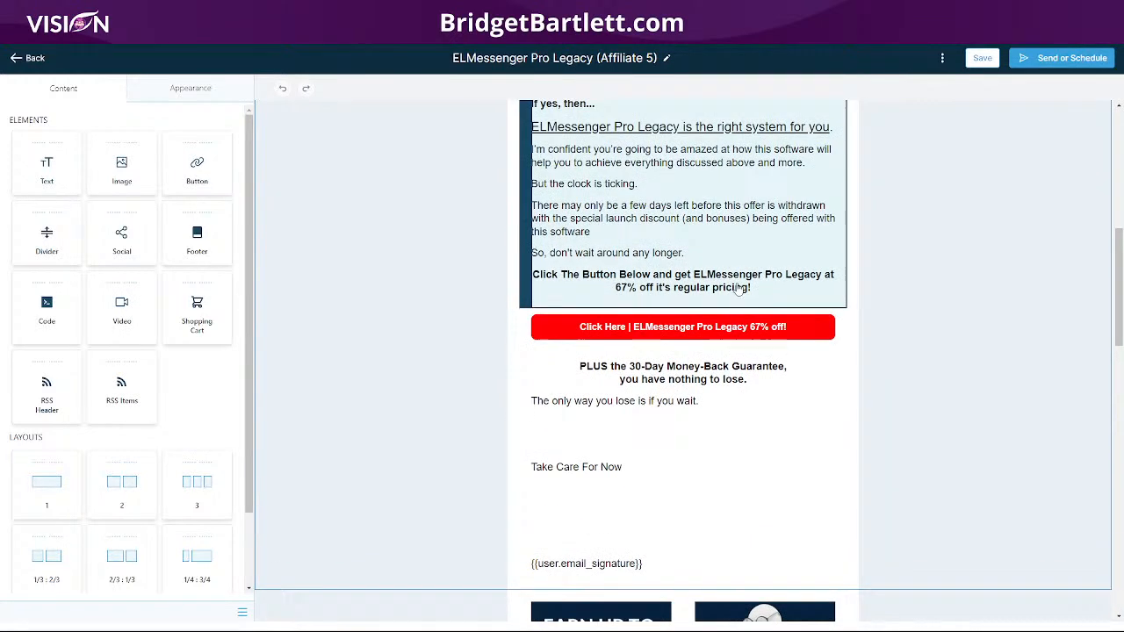
left_click(692, 331)
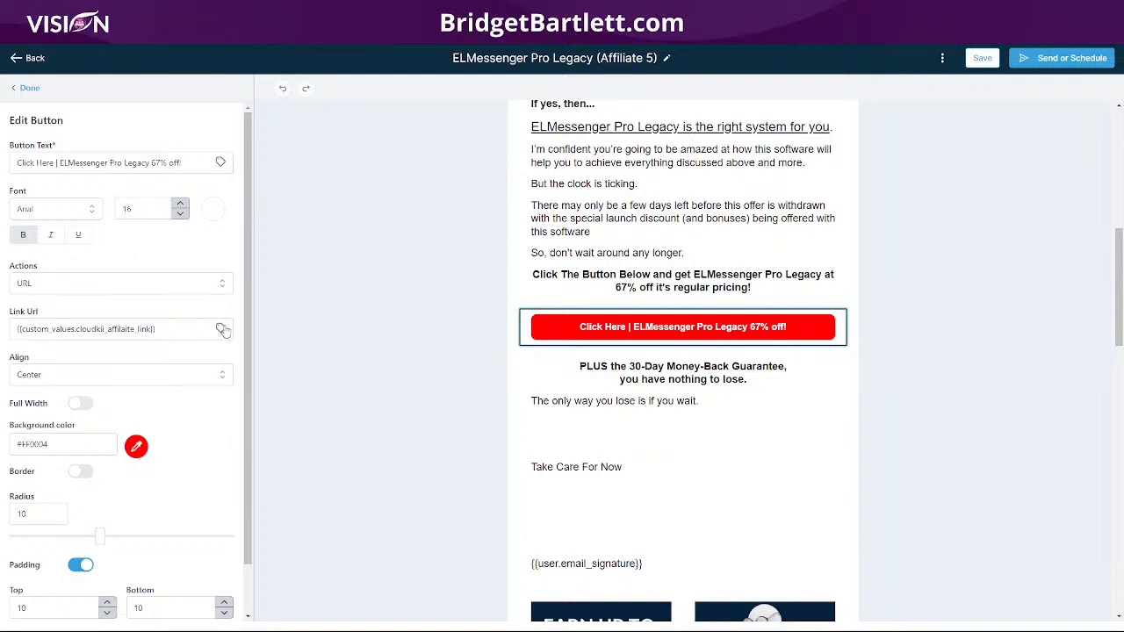
triple_click(176, 333)
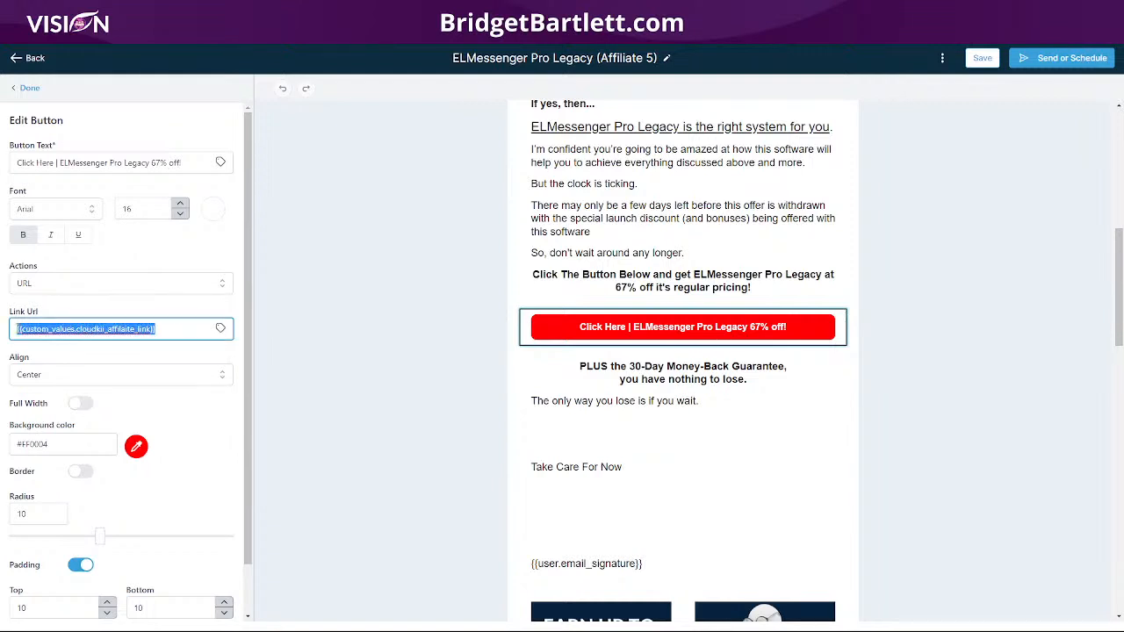
key("BackSpace")
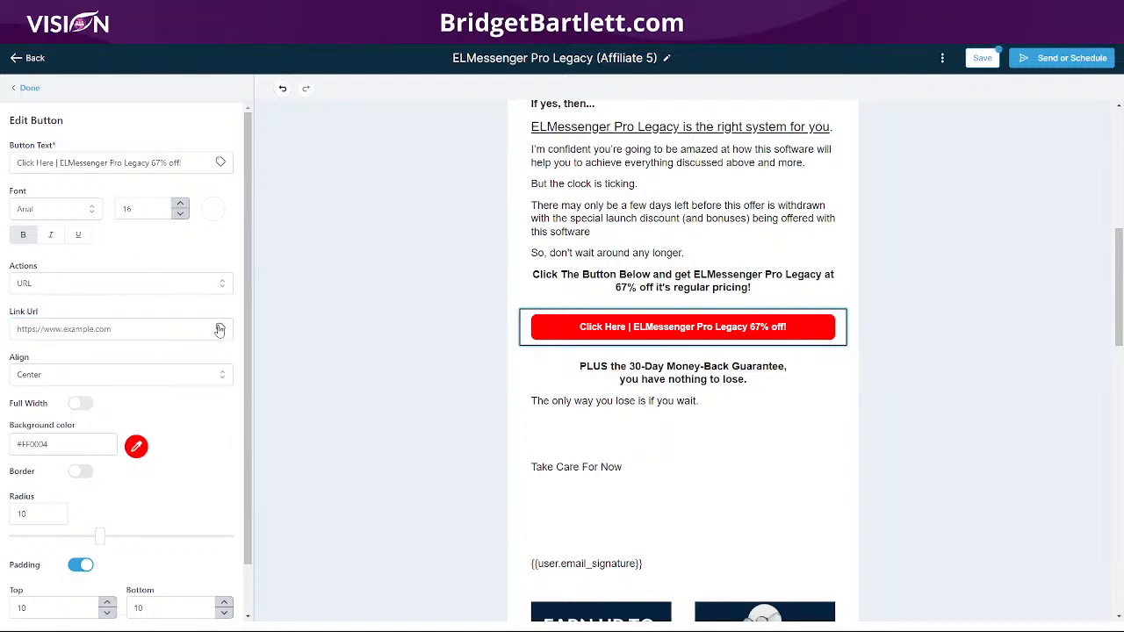
left_click(220, 329)
scroll(179, 443, "down", 3)
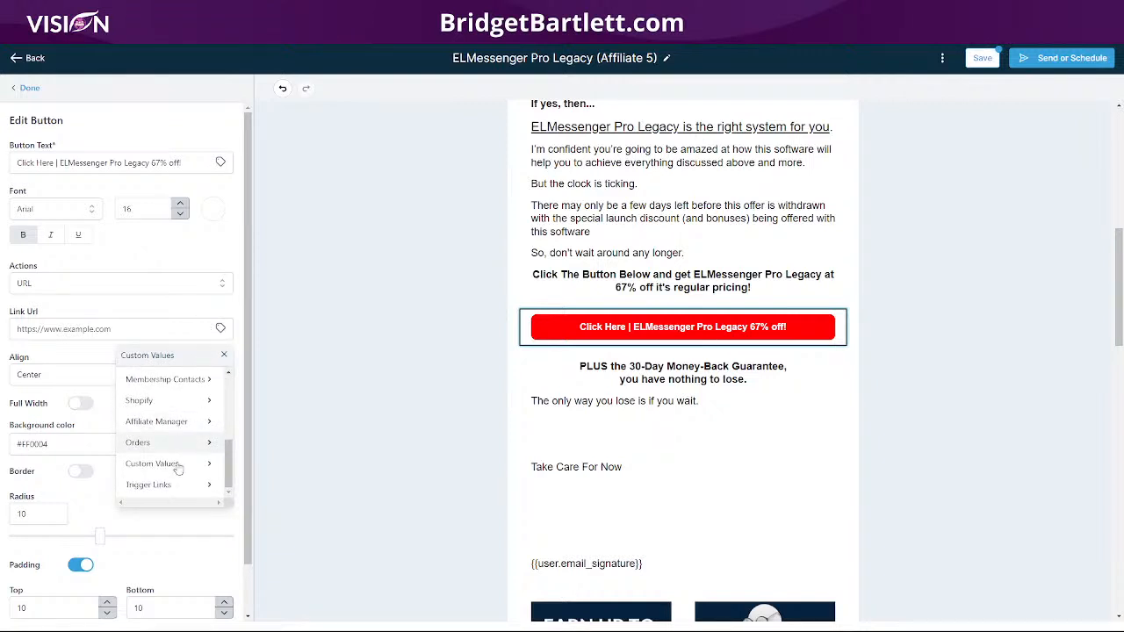
left_click(181, 487)
scroll(157, 439, "down", 3)
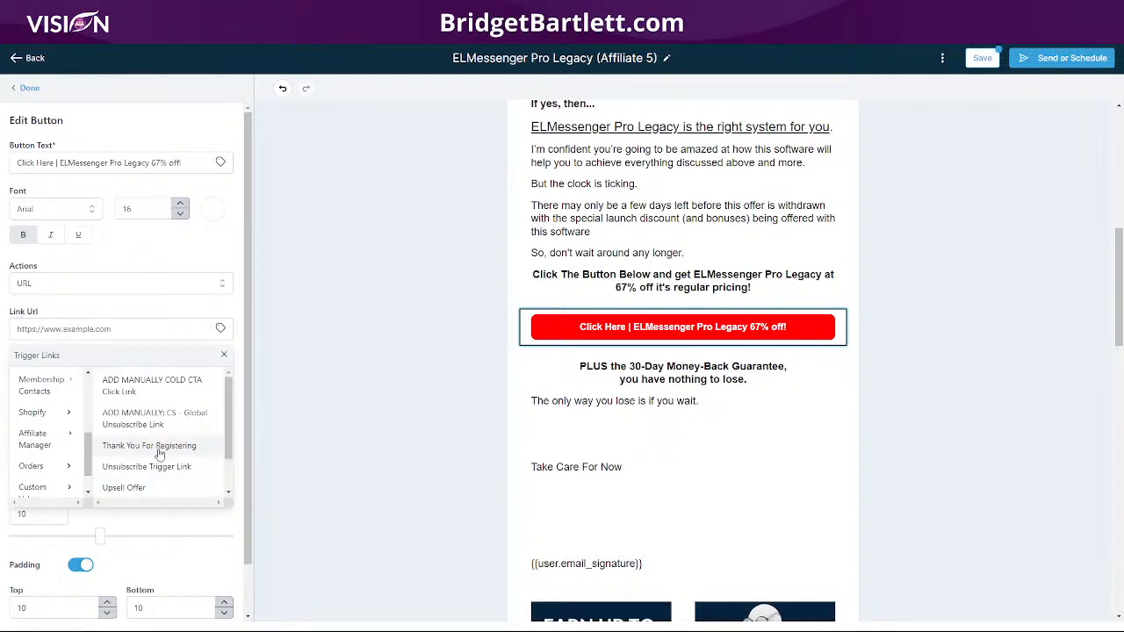
left_click(157, 401)
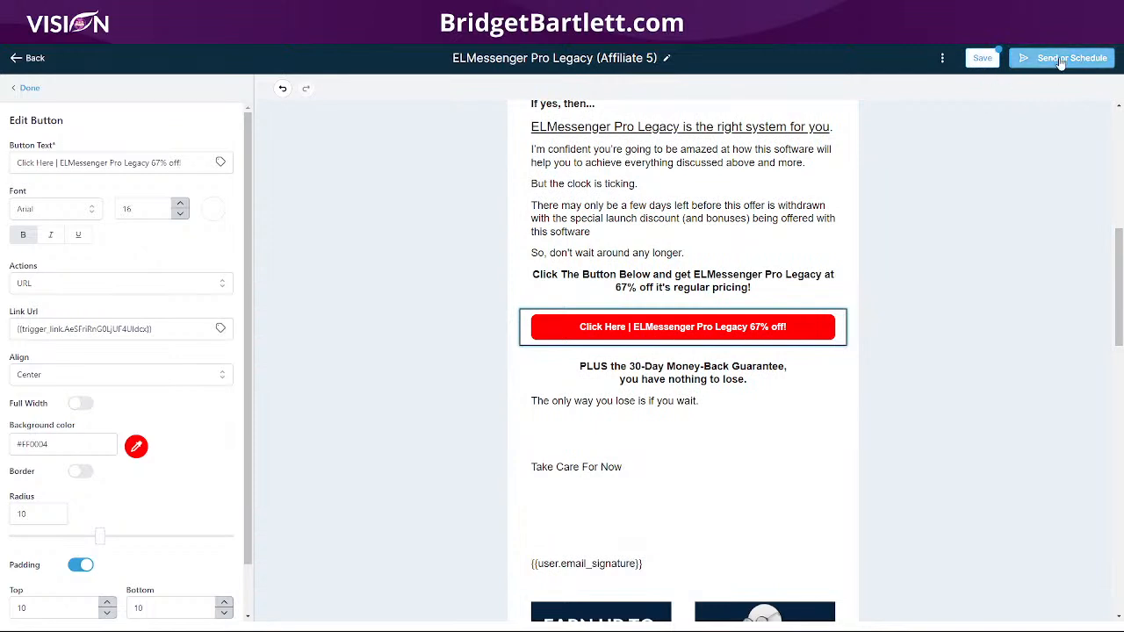
Review the campaign's send and schedule options, sender, subject and recipient settings, and return to the email builder.
left_click(1060, 59)
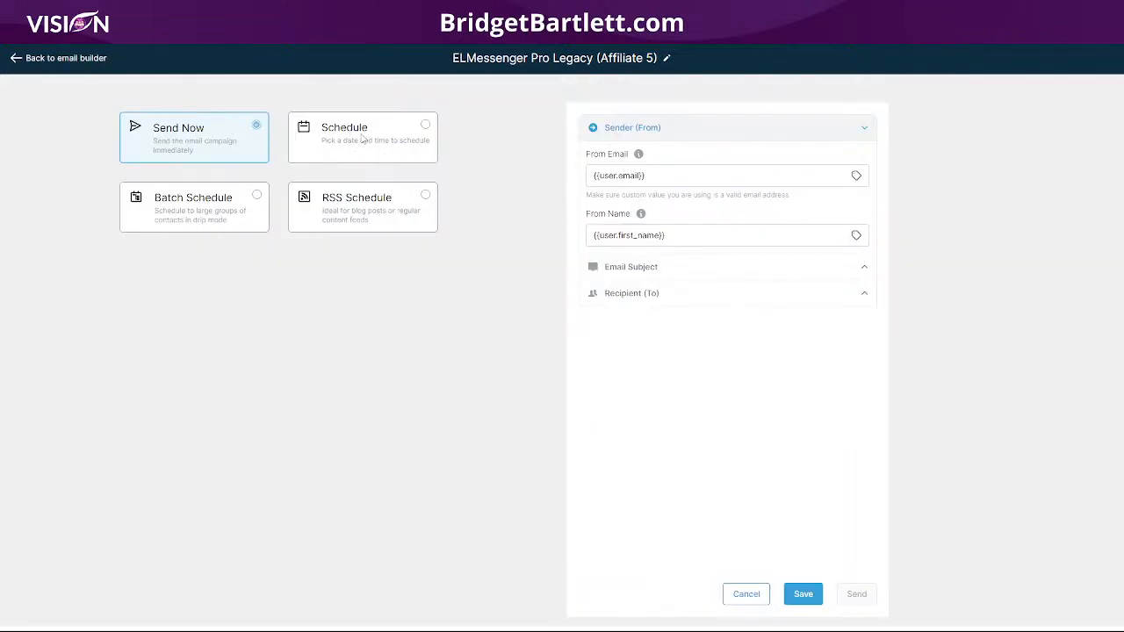
left_click(629, 265)
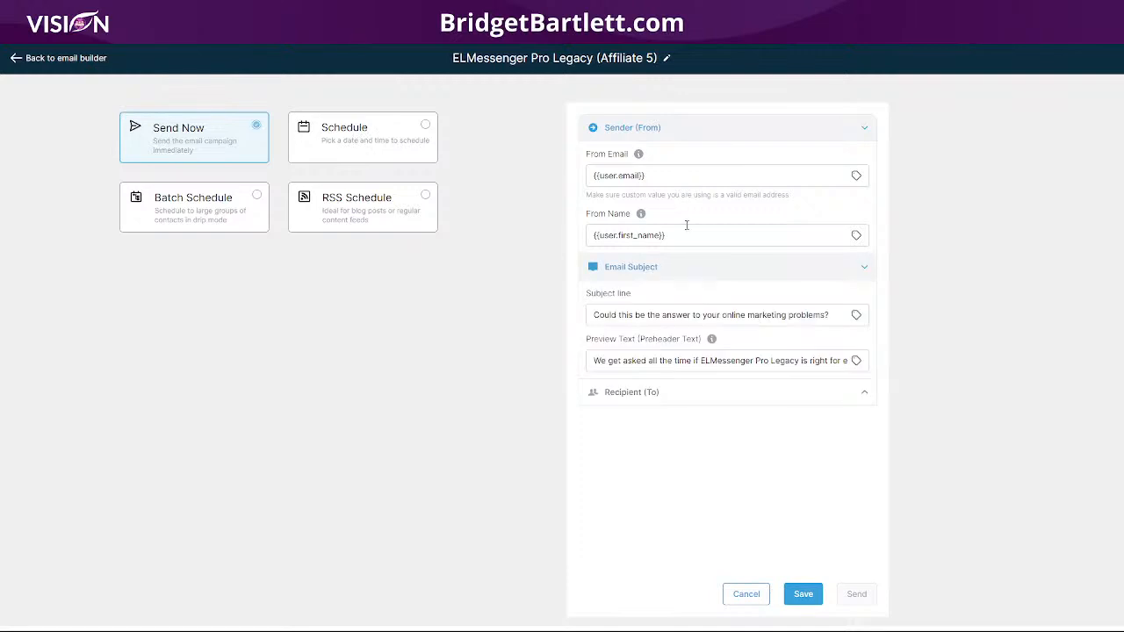
left_click(858, 395)
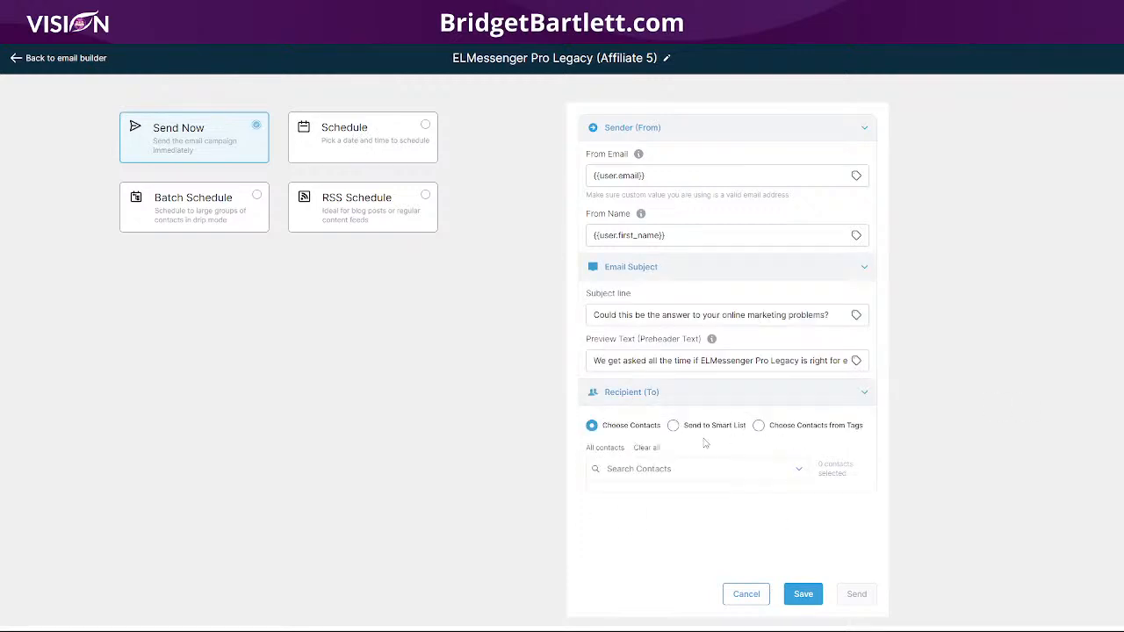
left_click(66, 58)
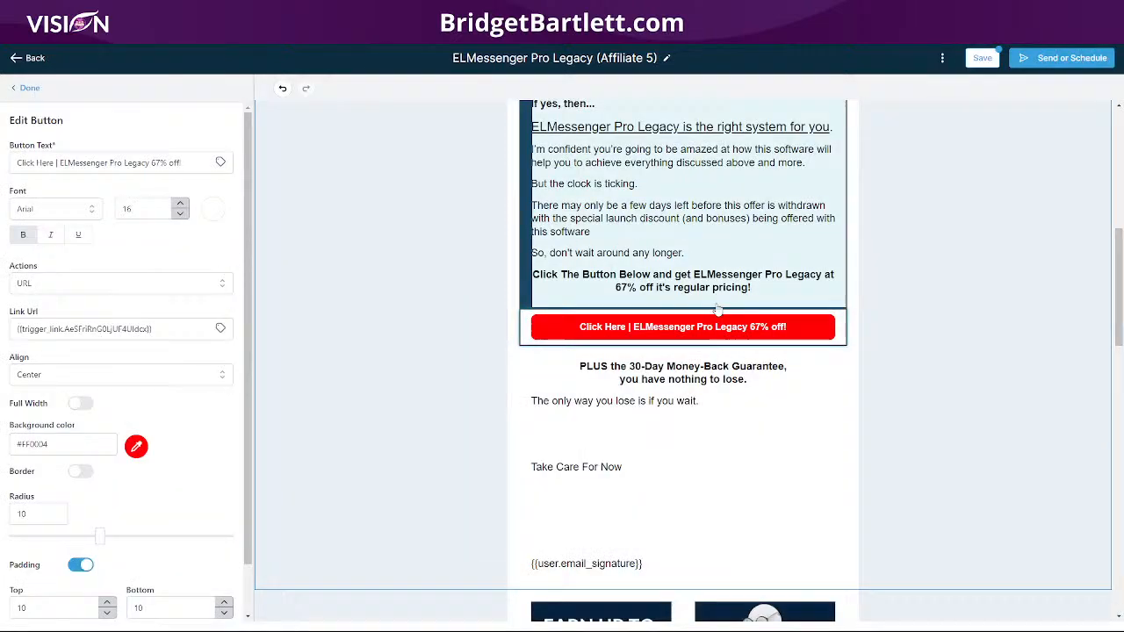